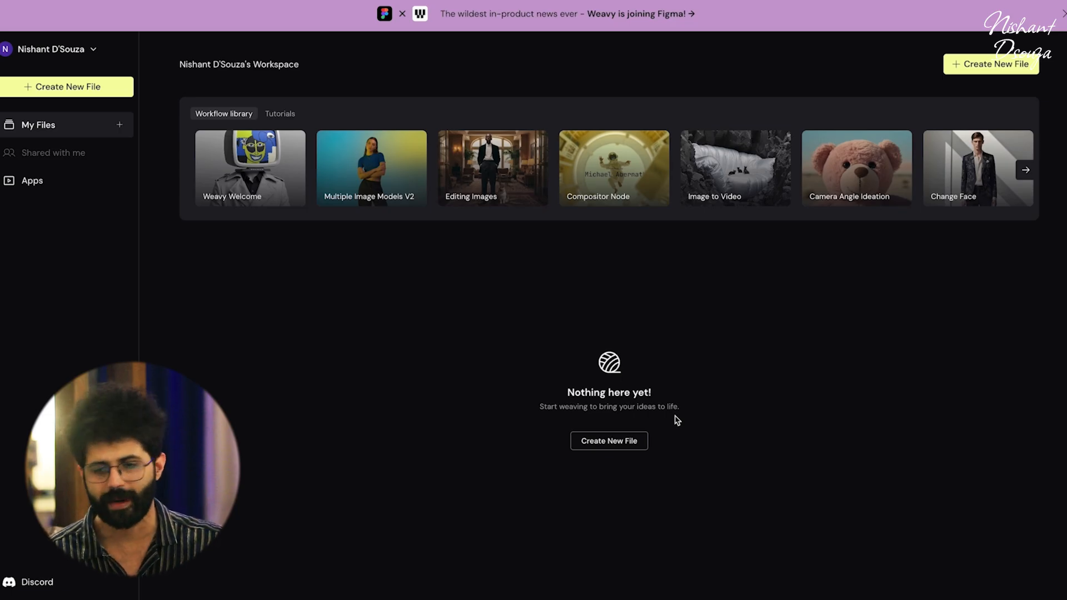
# Create a new workflow file.
pyautogui.click(1023, 71)
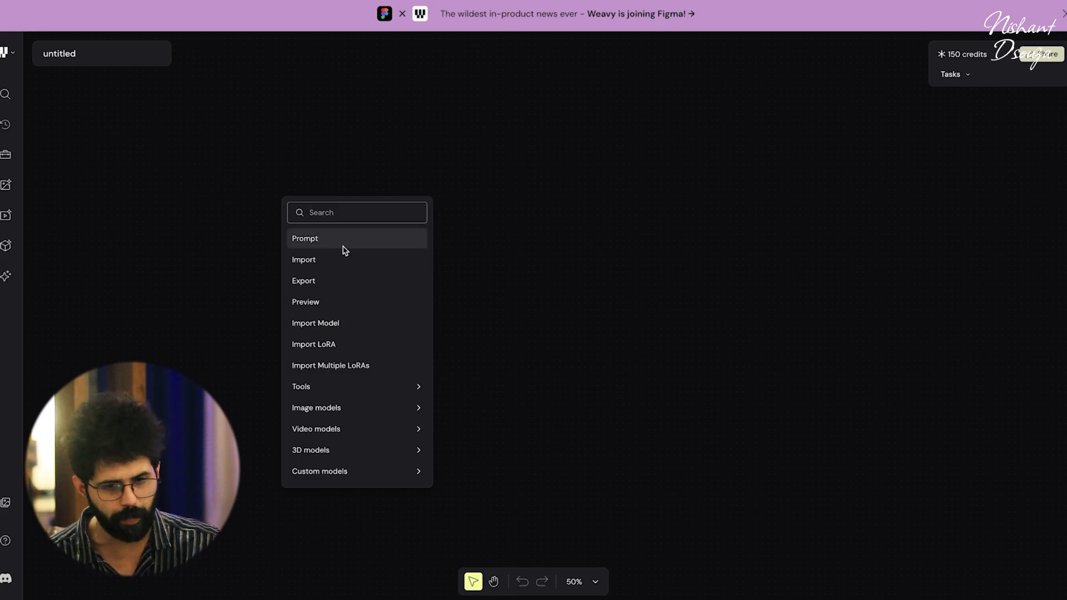
# Examine the available node categories, including the tools, custom models, 3D models and video models.
pyautogui.moveTo(338, 389)
pyautogui.moveTo(465, 414)
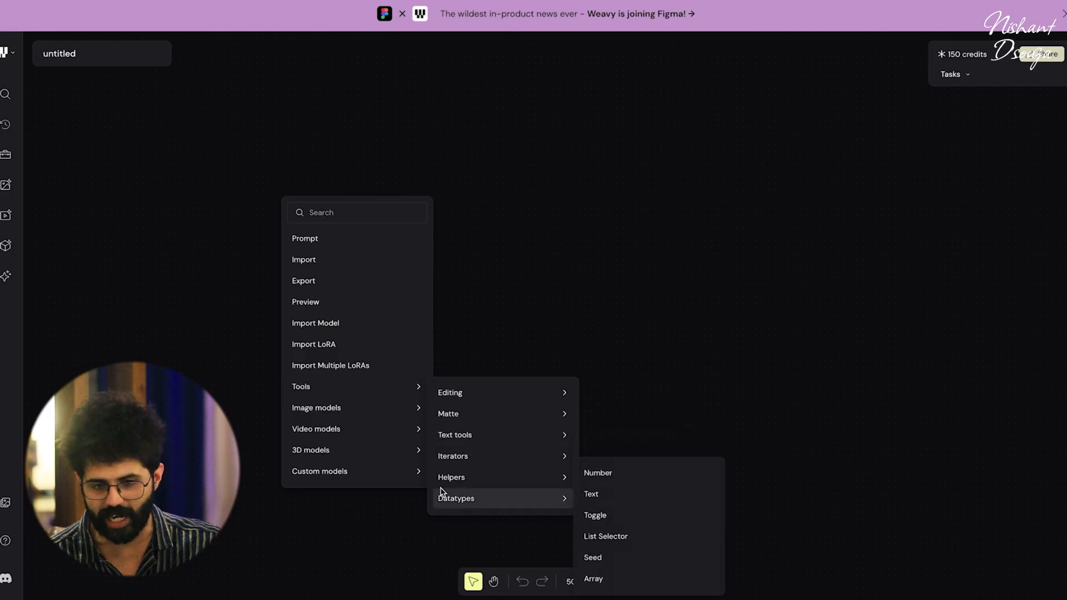
pyautogui.moveTo(389, 475)
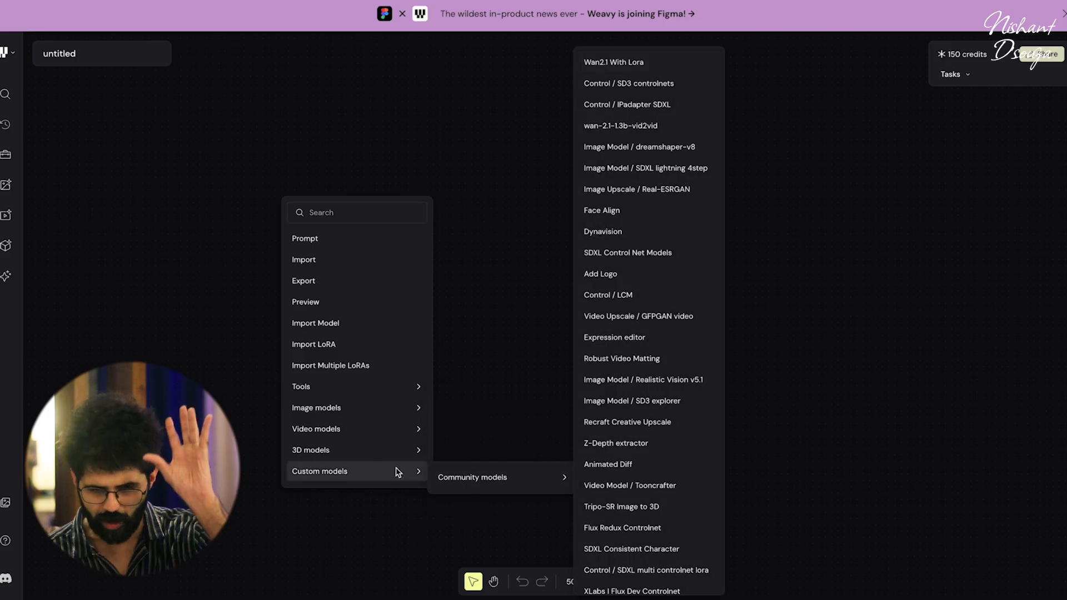
pyautogui.moveTo(366, 456)
pyautogui.moveTo(464, 460)
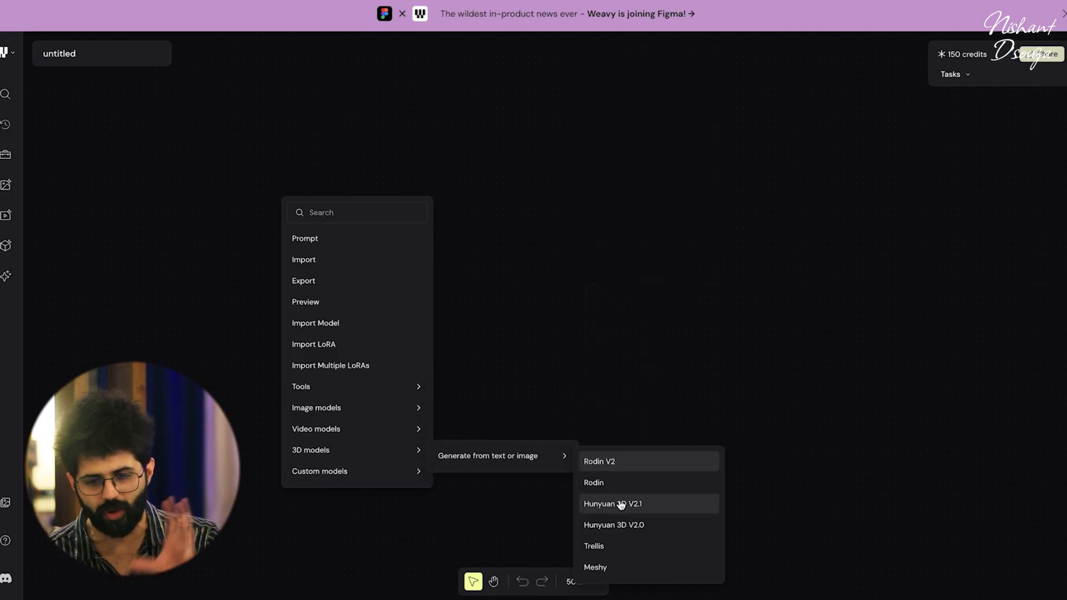
pyautogui.moveTo(395, 425)
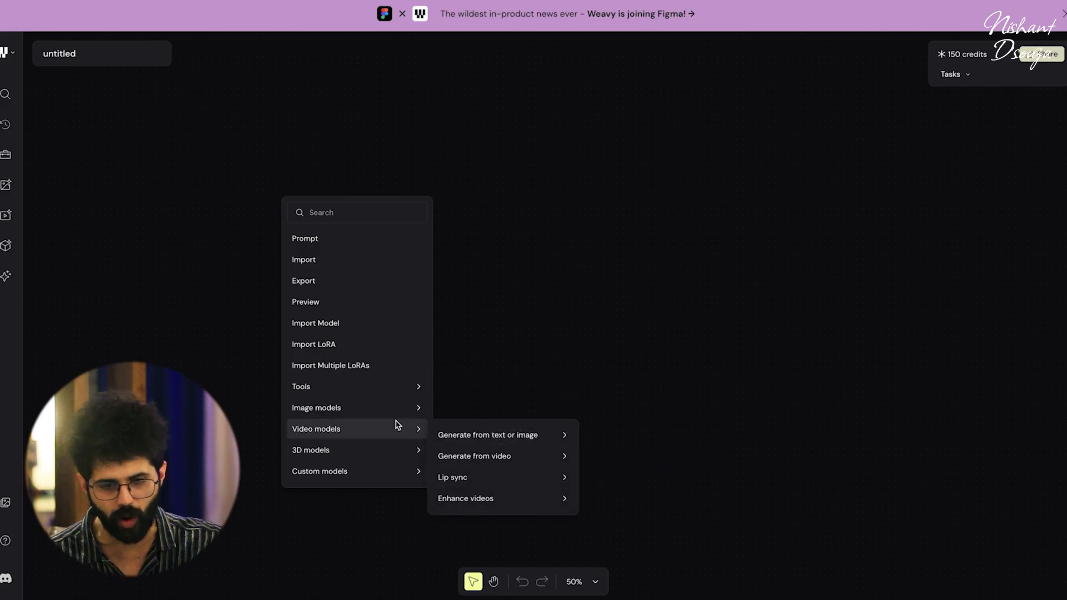
pyautogui.moveTo(566, 436)
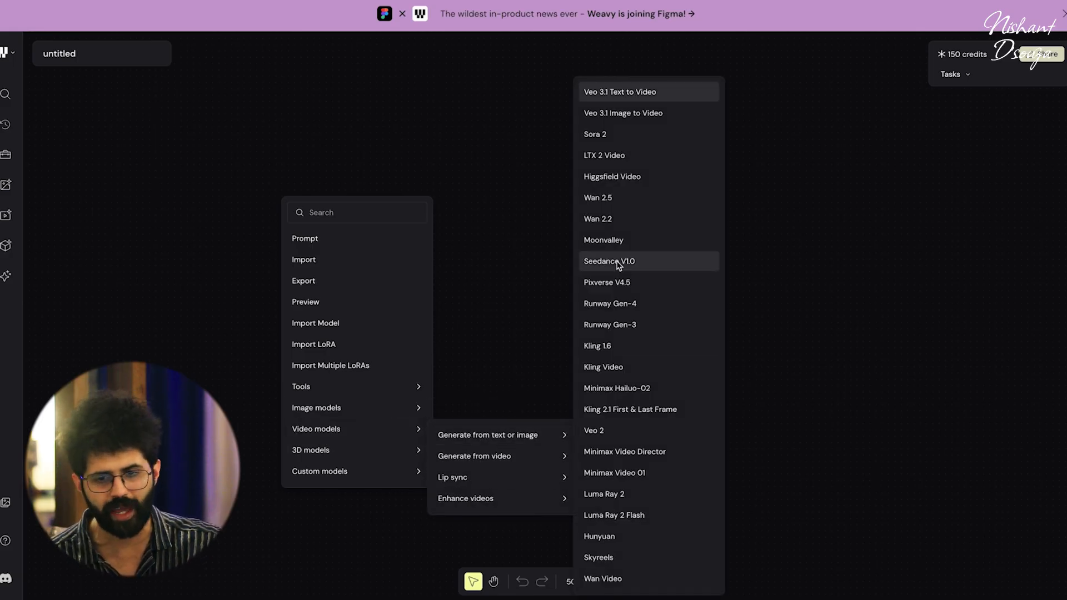
pyautogui.moveTo(519, 476)
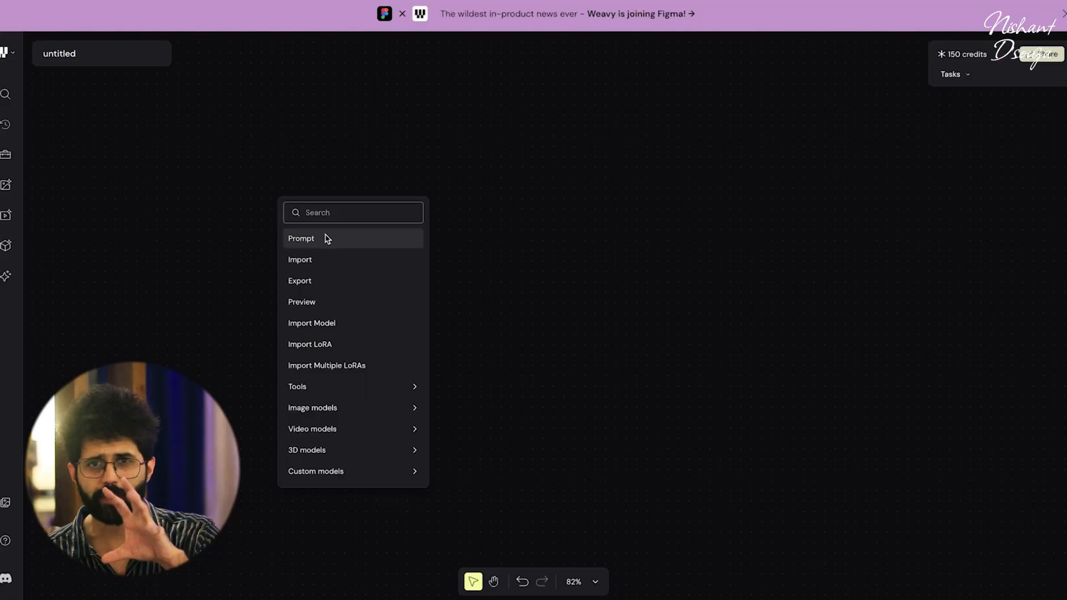
# Add a Prompt node and fill it with the copied description of a futuristic 3D virtual classroom stage themed around mathematics.
pyautogui.click(326, 236)
pyautogui.tripleClick(343, 240)
pyautogui.hotkey('ctrl', 'v')
pyautogui.scroll(3, 322, 238)
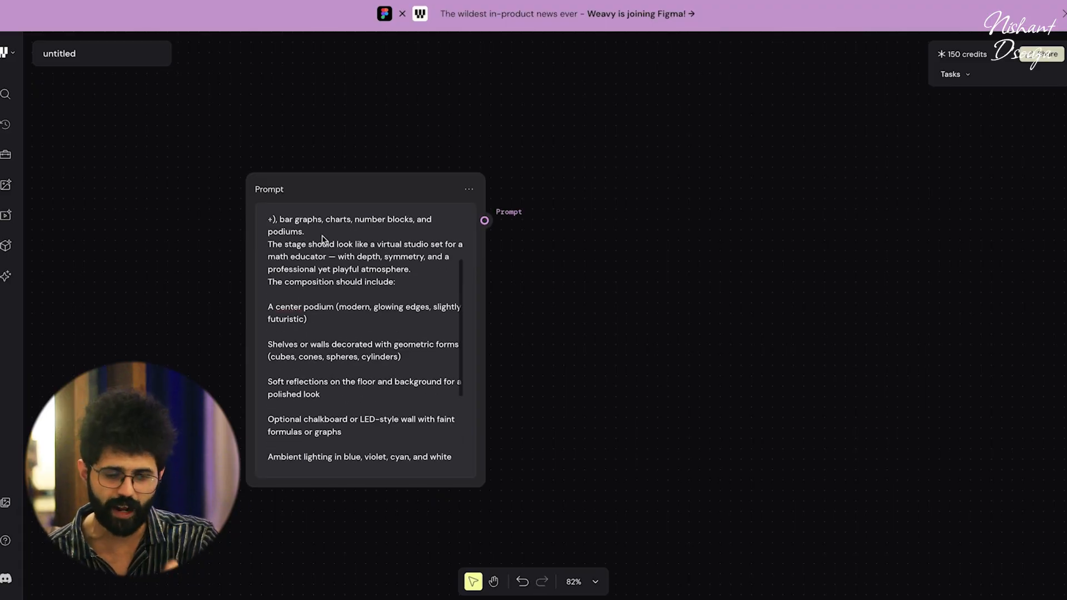
# Read through the classroom stage prompt from its opening line to the composition and lighting requirements.
pyautogui.scroll(2, 322, 239)
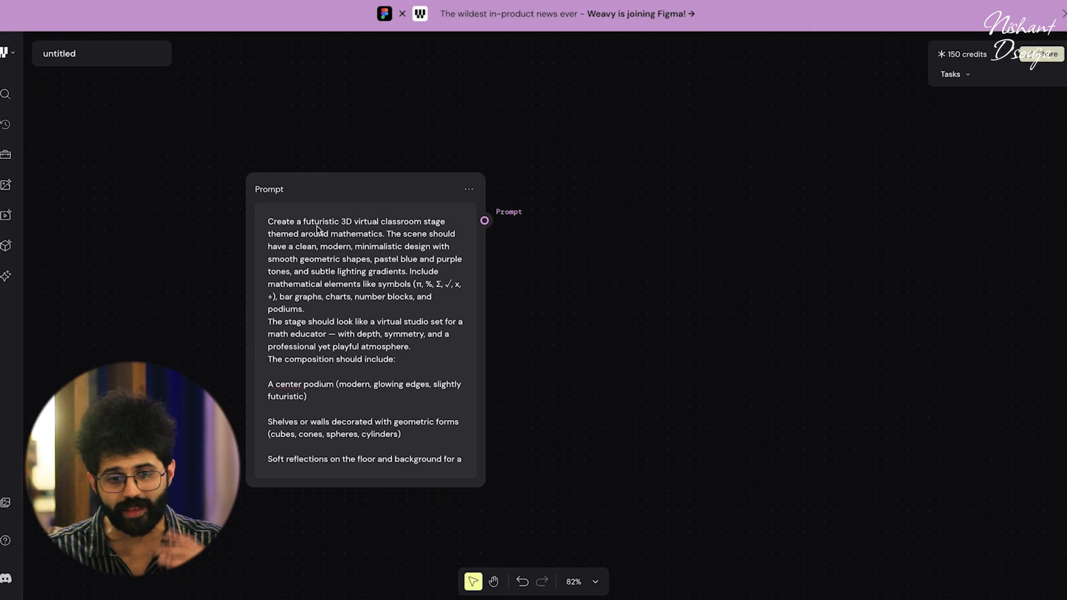
pyautogui.moveTo(281, 234); pyautogui.dragTo(398, 236)
pyautogui.click(281, 240)
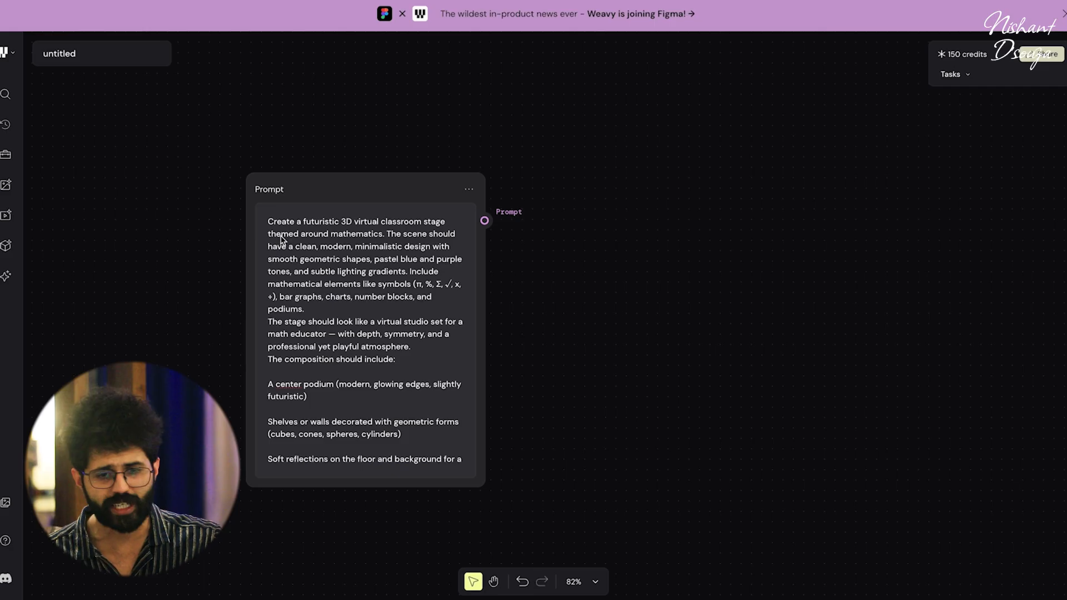
pyautogui.moveTo(281, 240); pyautogui.dragTo(375, 285)
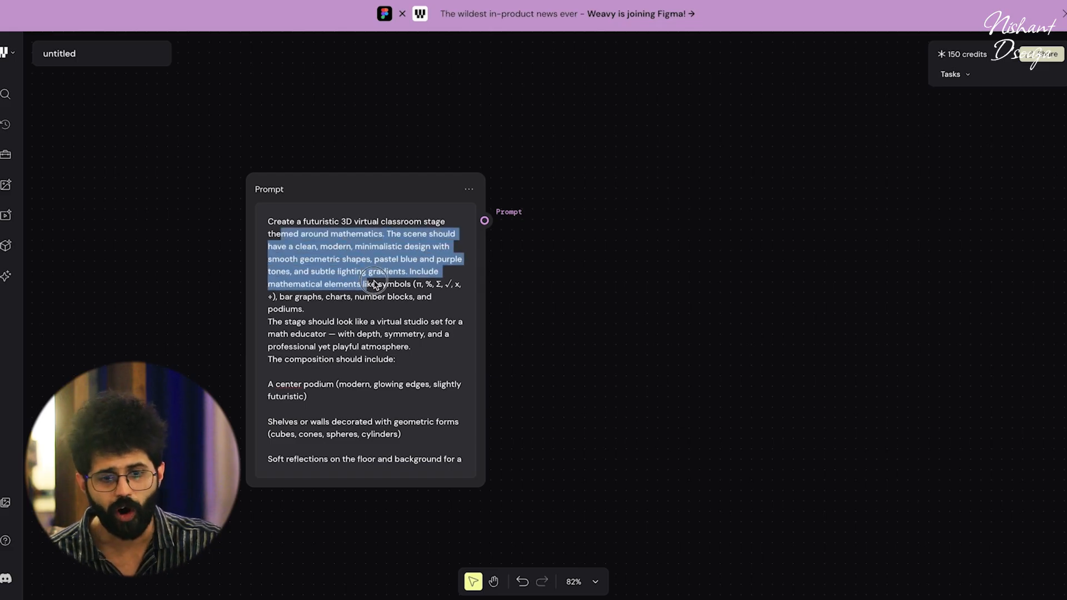
pyautogui.click(368, 296)
pyautogui.scroll(-2, 367, 295)
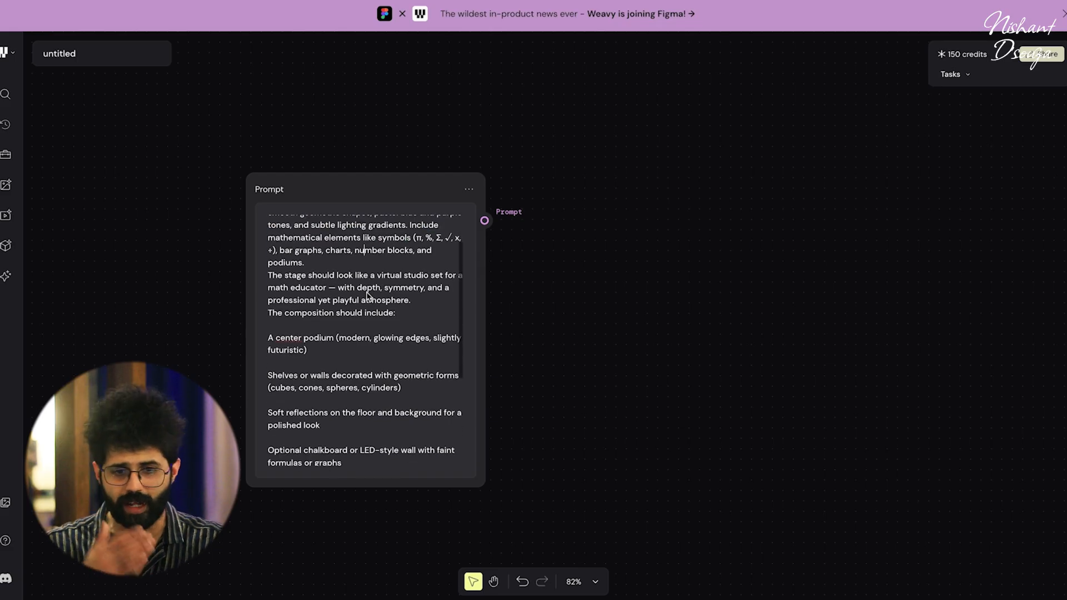
pyautogui.scroll(-2, 345, 283)
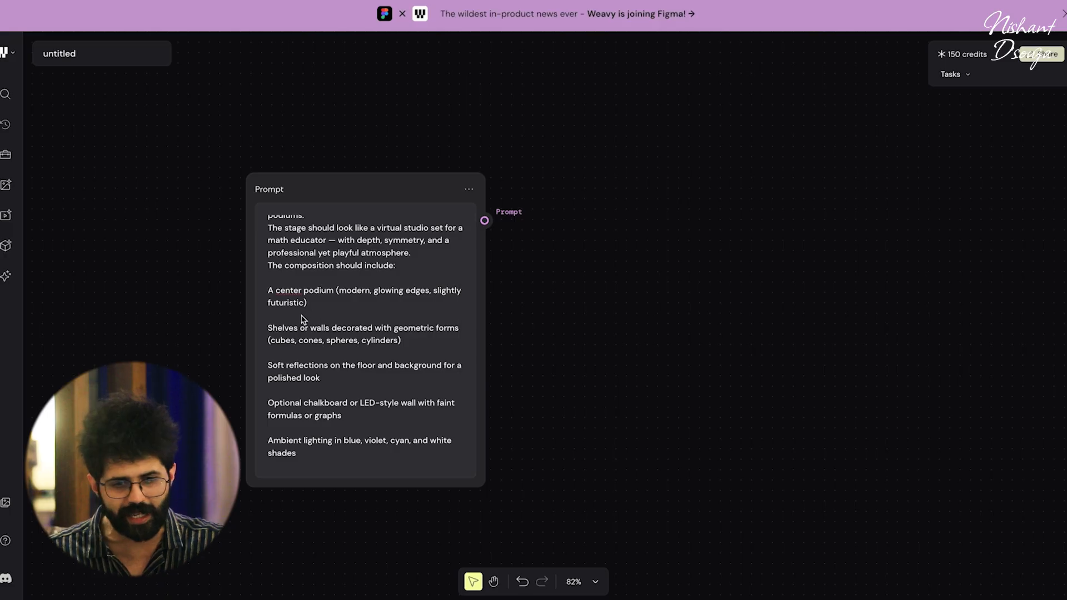
# Remove the blank lines between the composition, lighting, camera and style items in the prompt text.
pyautogui.press('BackSpace')
pyautogui.press('Down')
pyautogui.press('Down')
pyautogui.press('Down')
pyautogui.press('BackSpace')
pyautogui.press('Down')
pyautogui.press('Down')
pyautogui.press('Down')
pyautogui.press('BackSpace')
pyautogui.press('Down')
pyautogui.press('Down')
pyautogui.press('Down')
pyautogui.press('BackSpace')
pyautogui.press('Down')
pyautogui.press('BackSpace')
pyautogui.press('Down')
pyautogui.press('Down')
pyautogui.press('BackSpace')
pyautogui.press('Down')
pyautogui.press('Down')
pyautogui.press('BackSpace')
pyautogui.press('Down')
pyautogui.press('Down')
pyautogui.press('Down')
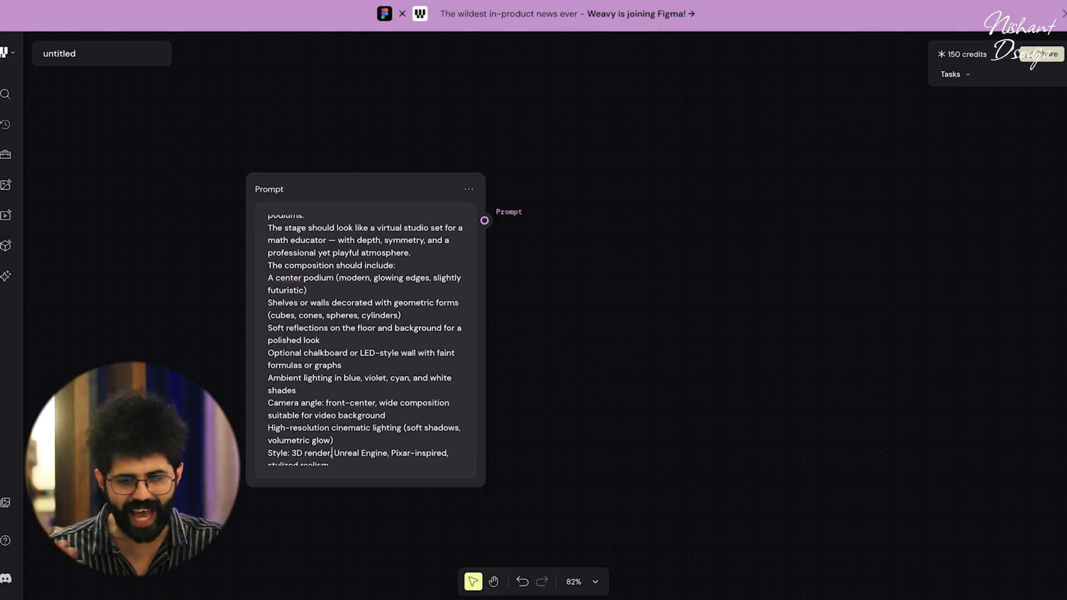
pyautogui.press('BackSpace')
# Add a Nano Banana model node fed by the Prompt node's output and spread the two nodes apart.
pyautogui.moveTo(484, 221); pyautogui.dragTo(649, 220)
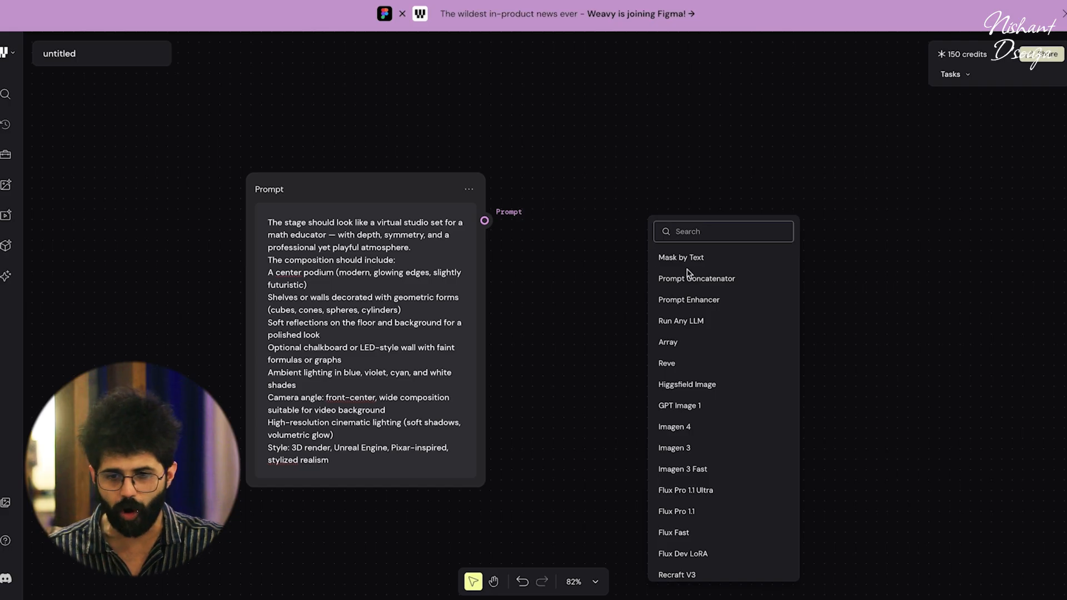
pyautogui.scroll(-5, 689, 274)
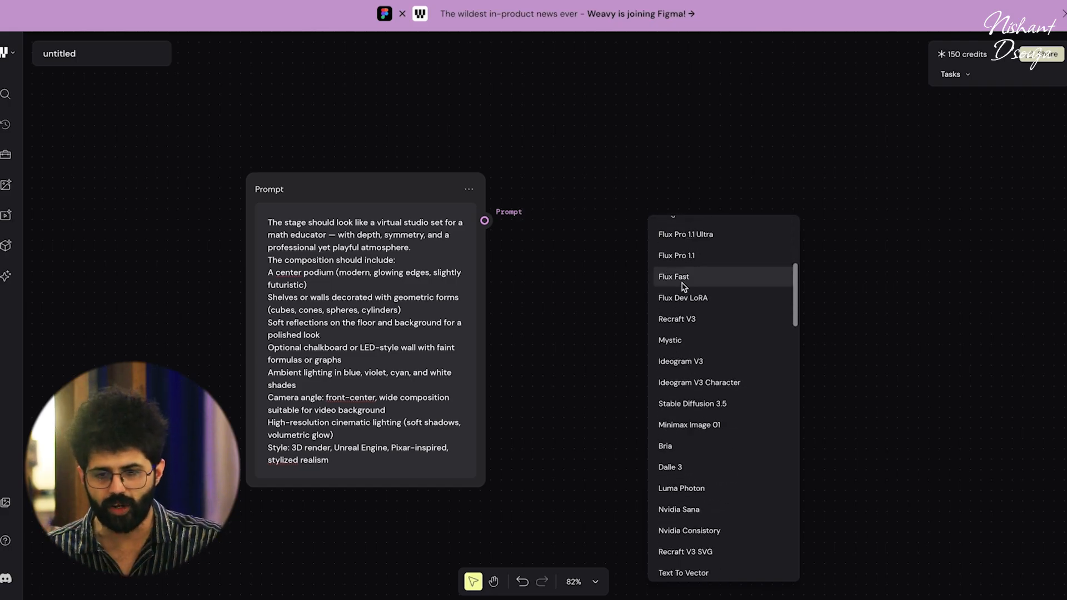
pyautogui.scroll(-9, 683, 287)
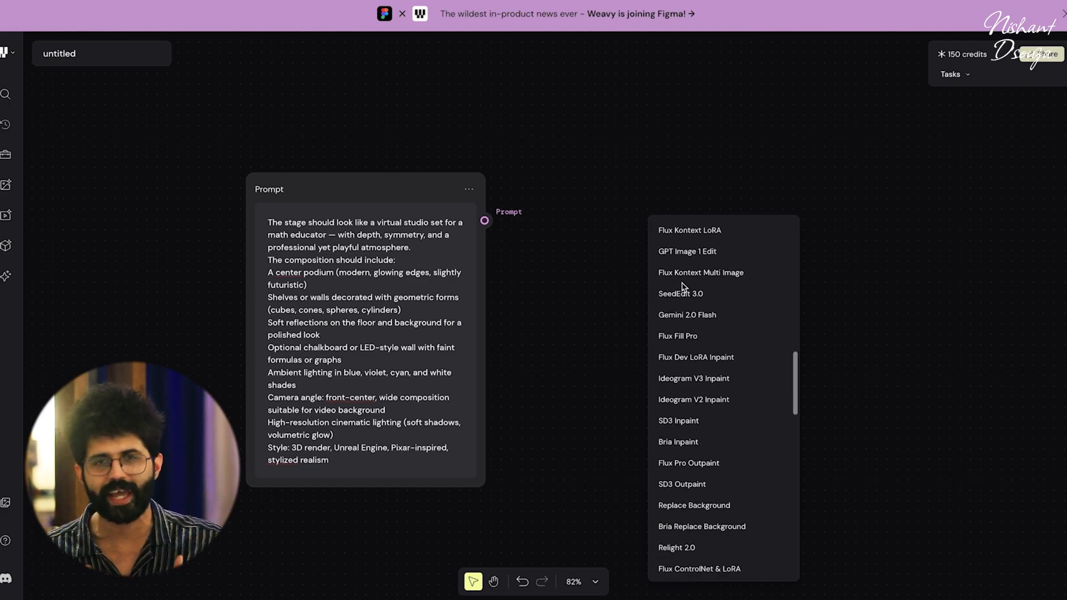
pyautogui.scroll(-12, 683, 287)
pyautogui.scroll(15, 683, 333)
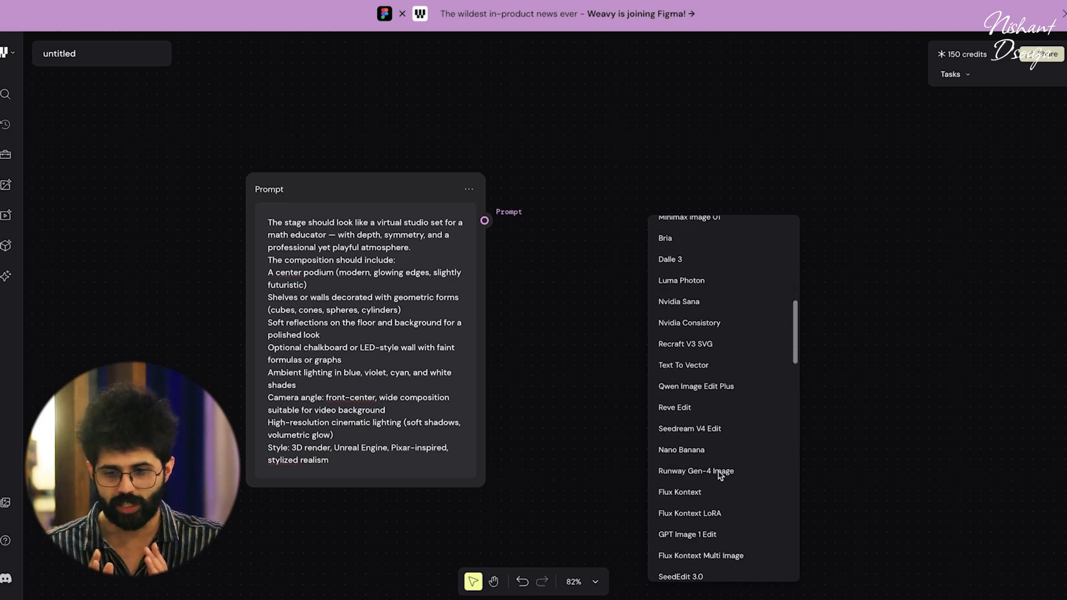
pyautogui.click(681, 449)
pyautogui.moveTo(718, 207); pyautogui.dragTo(680, 158)
pyautogui.moveTo(441, 194); pyautogui.dragTo(346, 114)
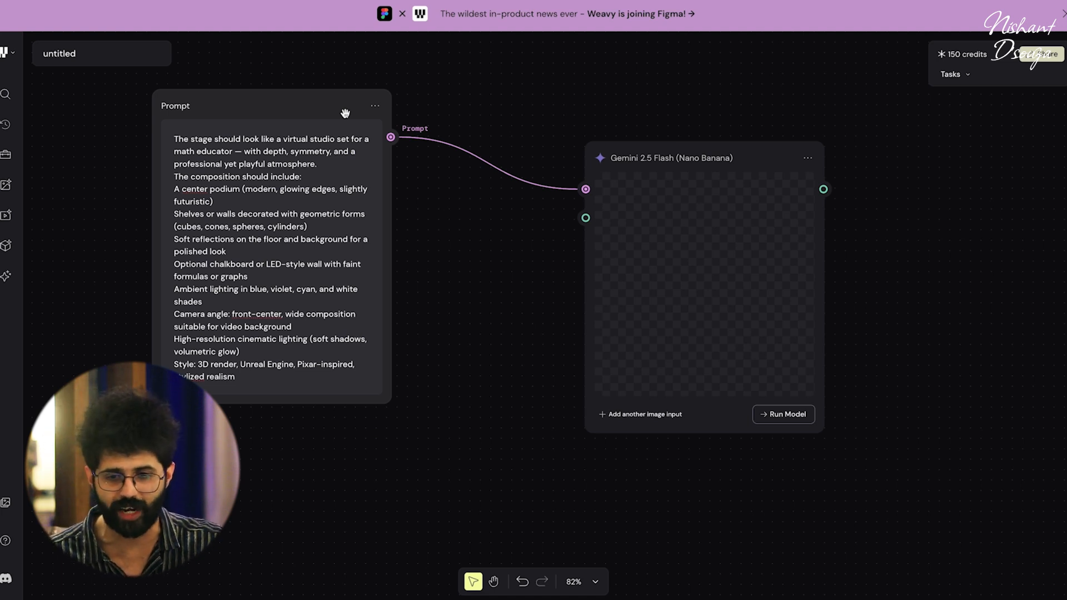
# Give the Nano Banana node five image inputs with the blue maths stage image on Image 1, and rearrange the prompt and image nodes.
pyautogui.click(643, 345)
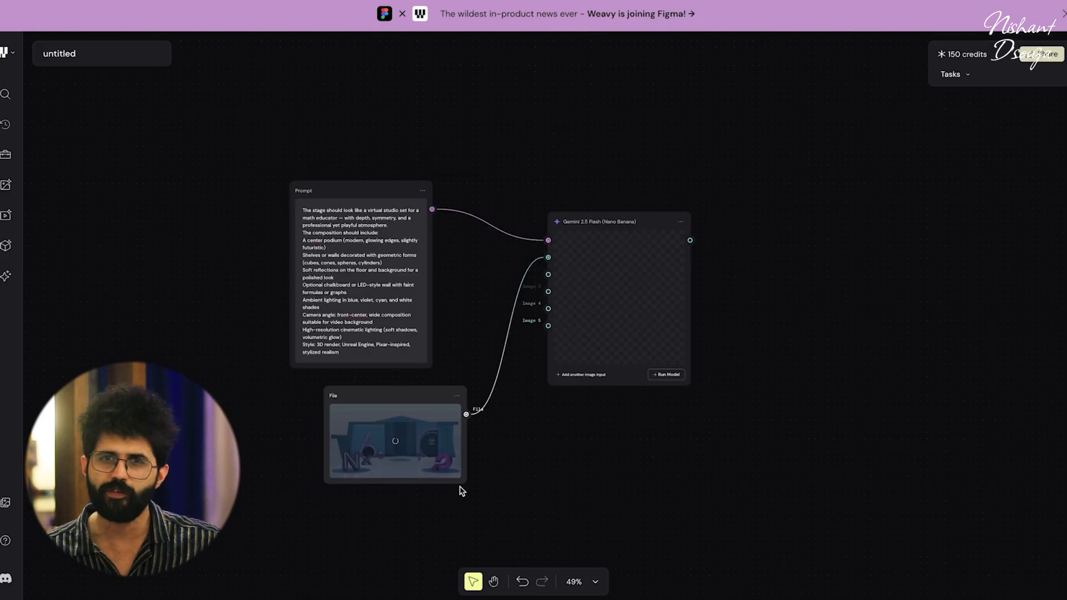
pyautogui.moveTo(303, 258); pyautogui.dragTo(445, 90)
pyautogui.scroll(5, 397, 220)
pyautogui.moveTo(414, 399); pyautogui.dragTo(290, 296)
# Import the empty grey studio reference image and place its node below the blue maths stage image.
pyautogui.rightClick(369, 436)
pyautogui.click(420, 364)
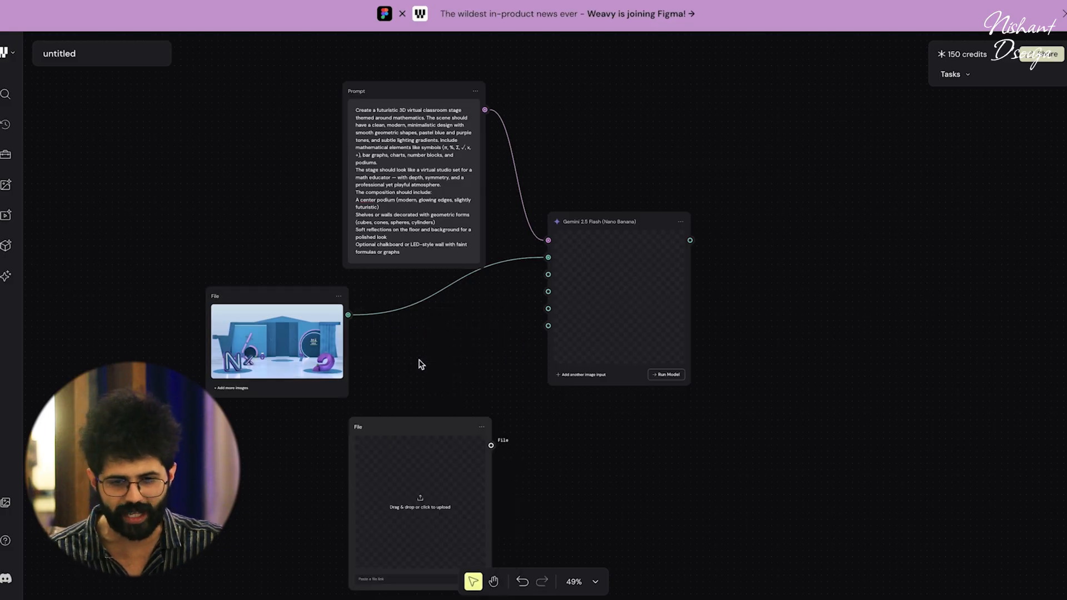
pyautogui.click(428, 495)
pyautogui.moveTo(435, 424); pyautogui.dragTo(292, 423)
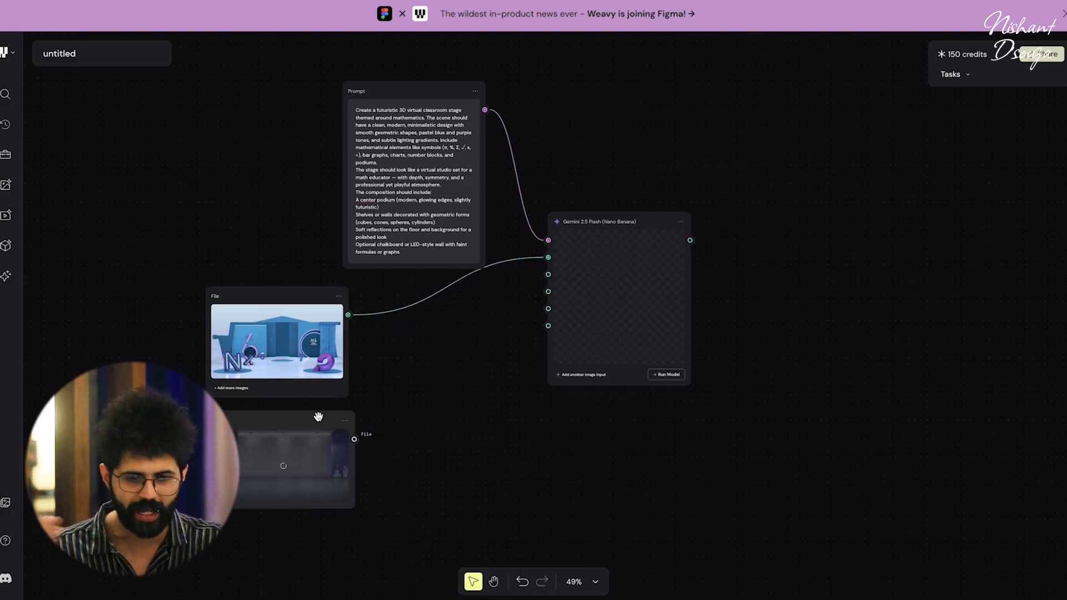
# Import the dark blackboard stage image and the grey stage image with a blue podium as two more reference files.
pyautogui.rightClick(434, 389)
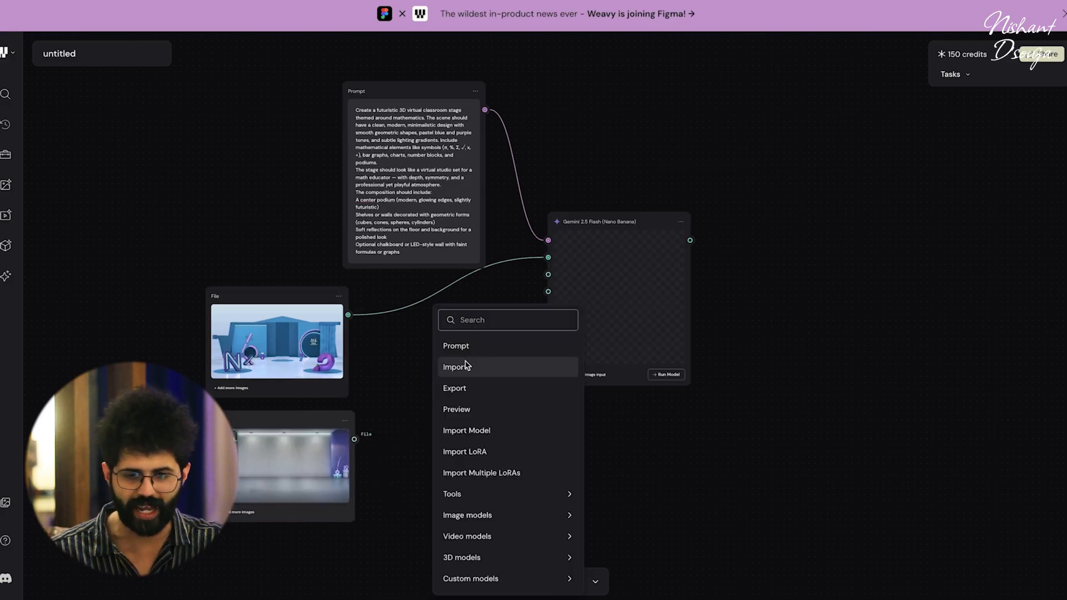
pyautogui.click(465, 365)
pyautogui.click(472, 481)
pyautogui.rightClick(569, 507)
pyautogui.click(631, 367)
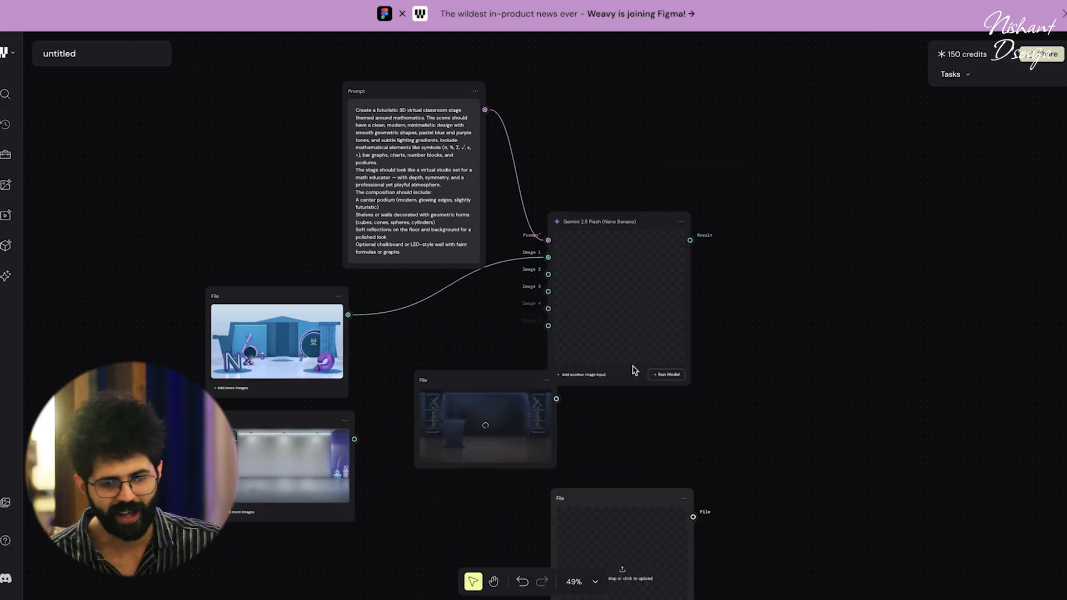
pyautogui.moveTo(478, 395); pyautogui.dragTo(434, 386)
# Connect the grey studio, blackboard stage and blue podium images to Image 2, Image 3 and Image 4, and tidy the node layout.
pyautogui.moveTo(354, 439); pyautogui.dragTo(547, 274)
pyautogui.moveTo(512, 389); pyautogui.dragTo(548, 309)
pyautogui.moveTo(617, 499); pyautogui.dragTo(433, 501)
pyautogui.moveTo(509, 520); pyautogui.dragTo(548, 325)
pyautogui.moveTo(647, 217); pyautogui.dragTo(728, 195)
pyautogui.moveTo(420, 94); pyautogui.dragTo(463, 79)
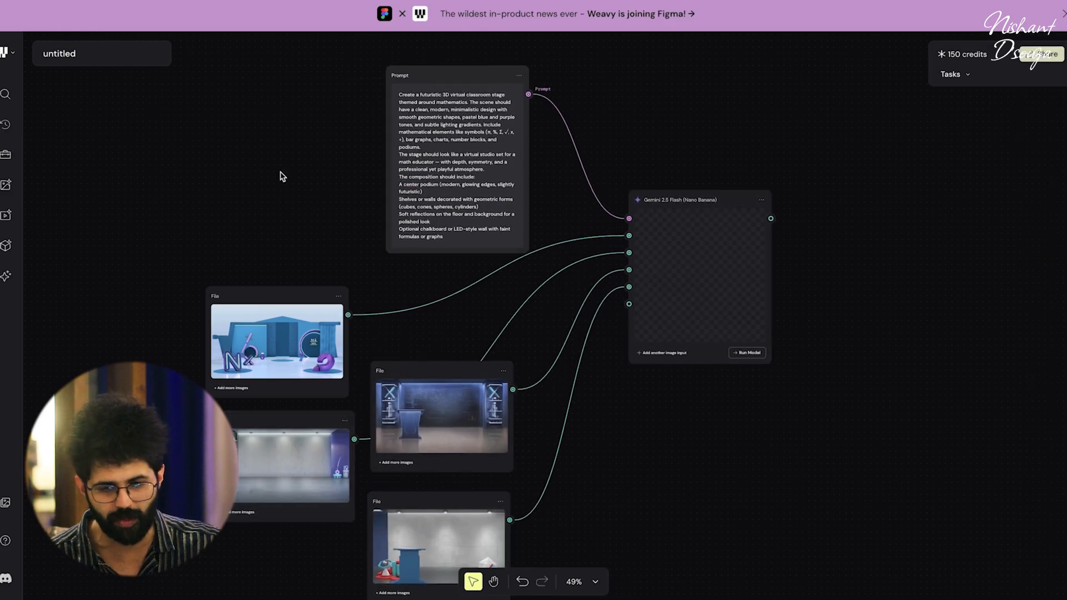
# Import the curved-wall stage reference image, place it above the blue maths stage image and connect it to Image 5.
pyautogui.rightClick(281, 175)
pyautogui.click(282, 240)
pyautogui.click(308, 175)
pyautogui.moveTo(309, 177); pyautogui.dragTo(287, 186)
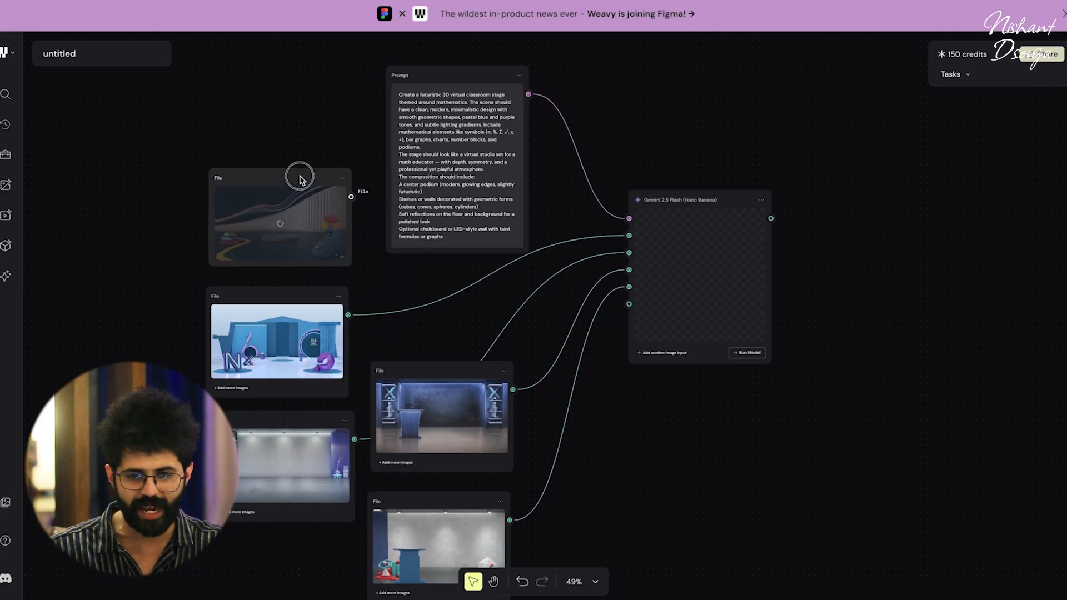
pyautogui.moveTo(357, 199); pyautogui.dragTo(628, 304)
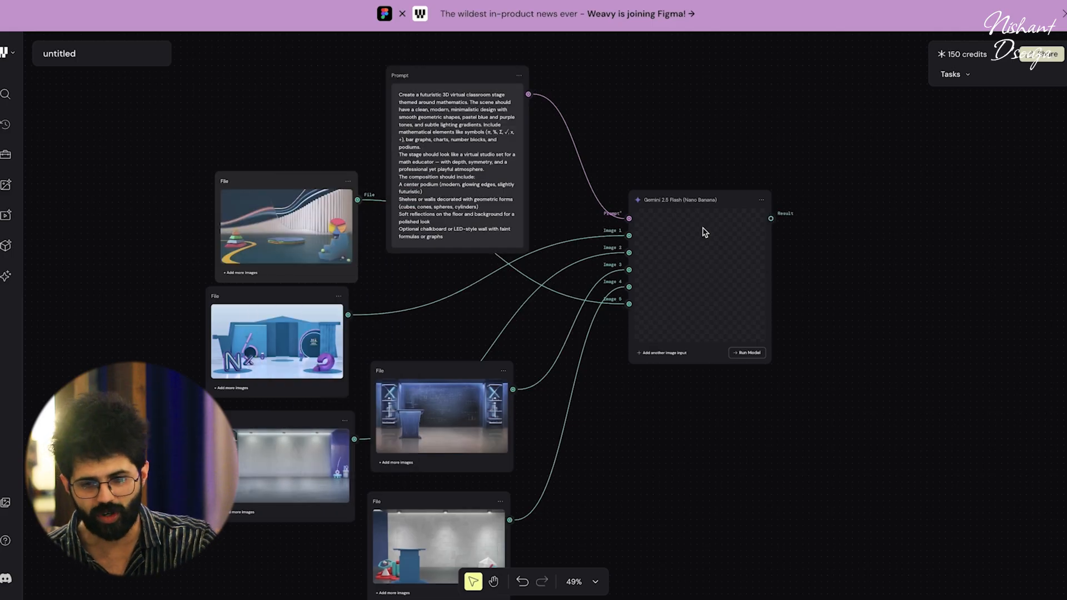
# Run the Nano Banana model on the prompt and five reference images and view the generated stage at full size.
pyautogui.click(741, 353)
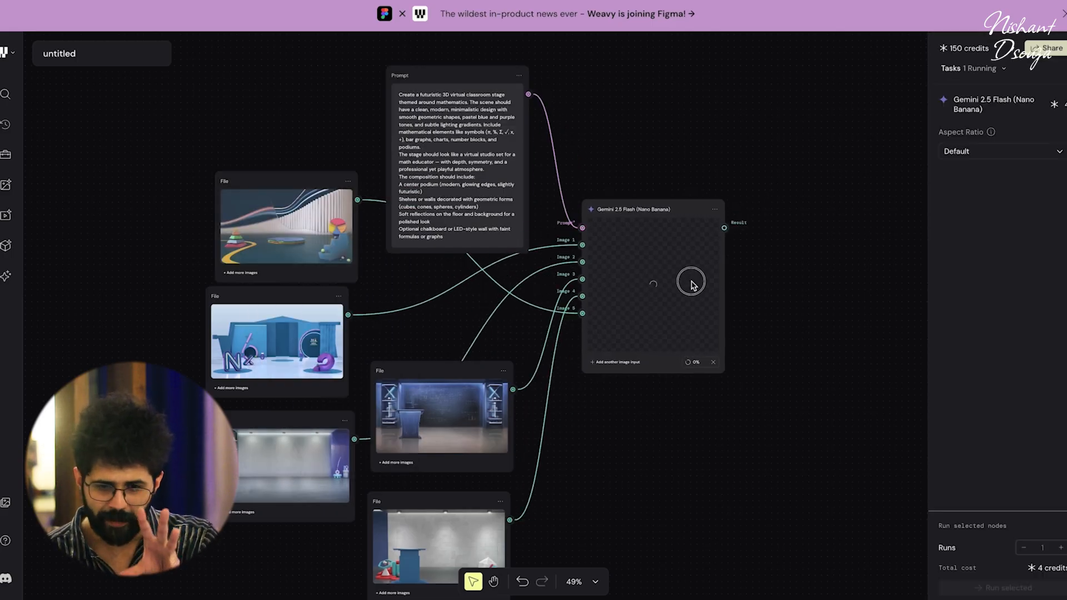
pyautogui.scroll(5, 732, 283)
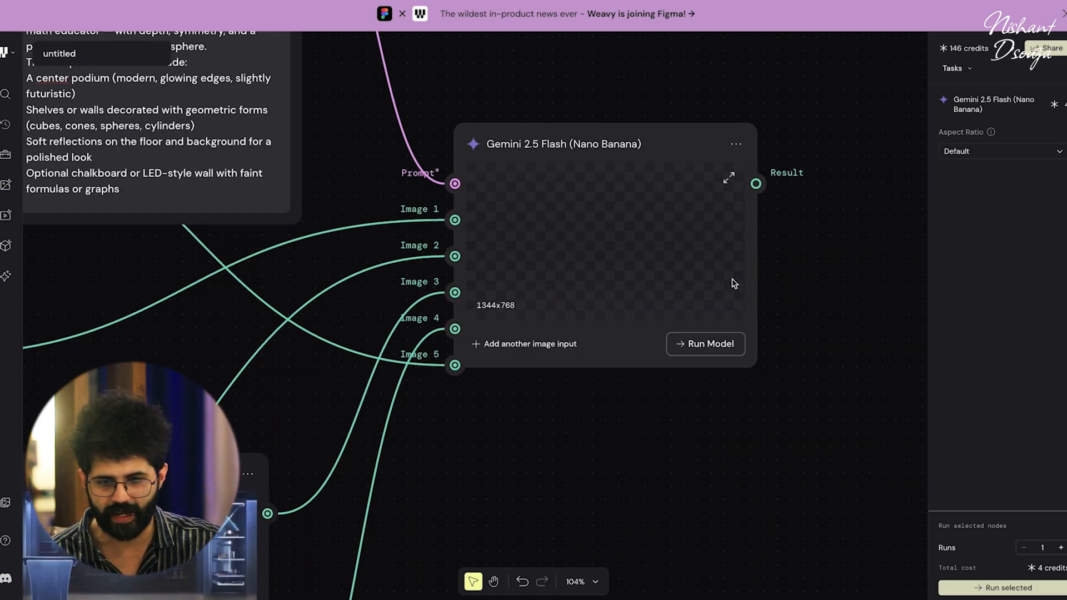
pyautogui.click(729, 178)
pyautogui.press('Escape')
pyautogui.scroll(-5, 540, 286)
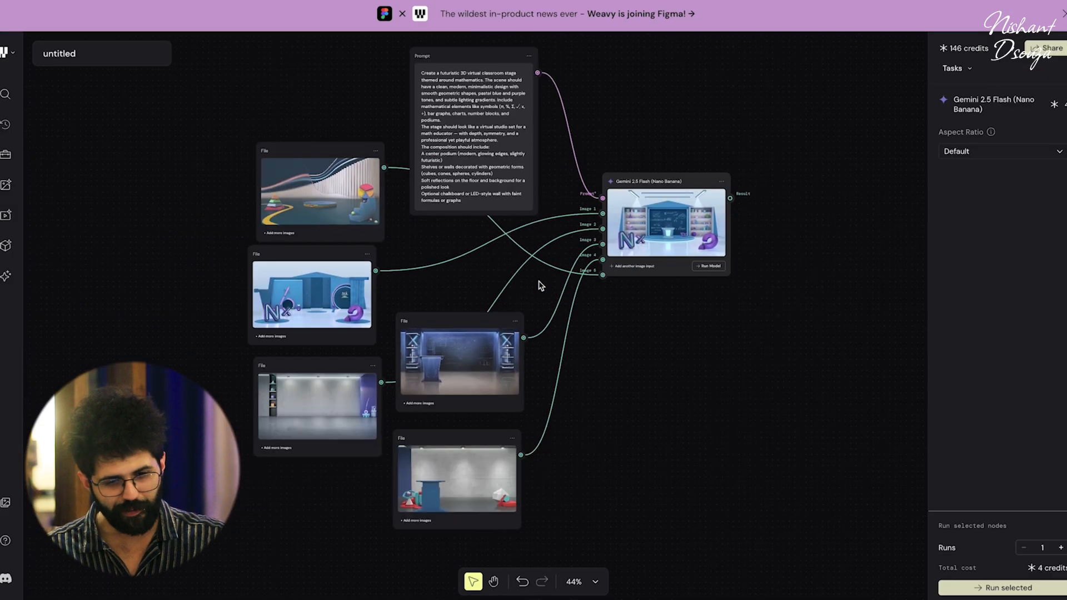
# Delete the blue maths stage reference image and move the grey studio and blackboard stage nodes up to close the gap.
pyautogui.scroll(-1, 540, 286)
pyautogui.click(367, 238)
pyautogui.click(415, 267)
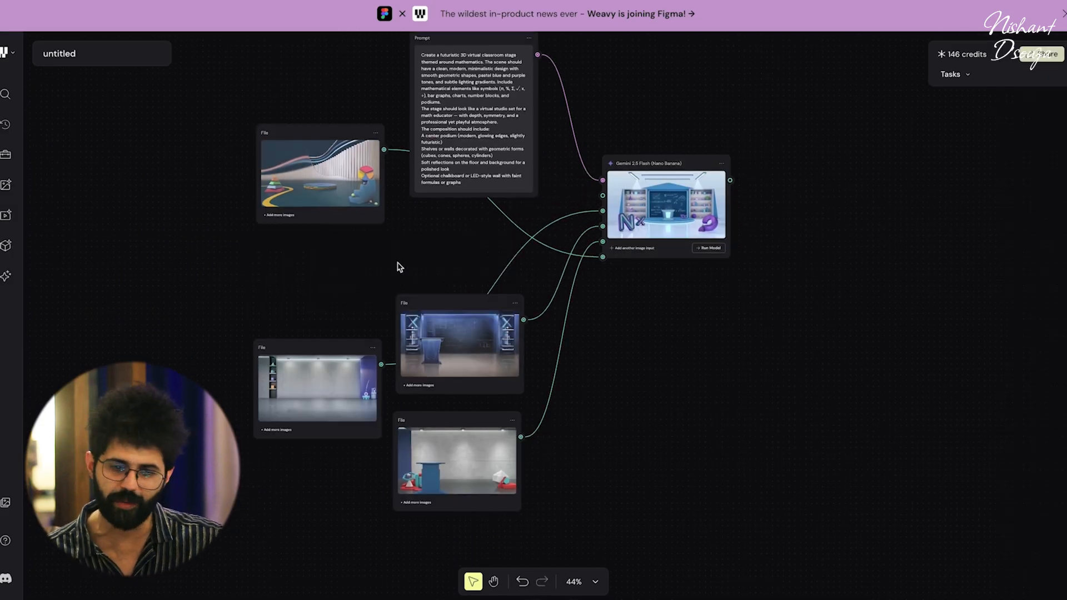
pyautogui.moveTo(337, 355); pyautogui.dragTo(305, 254)
pyautogui.moveTo(482, 305); pyautogui.dragTo(471, 288)
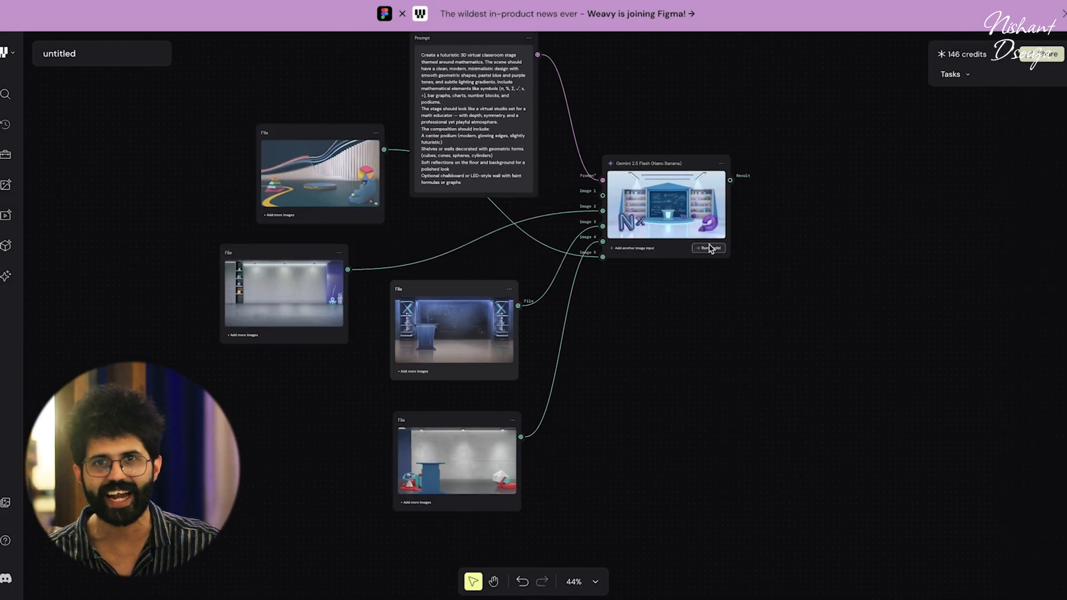
# Run the Nano Banana model again with the remaining four reference images and open the new result at full size.
pyautogui.click(706, 228)
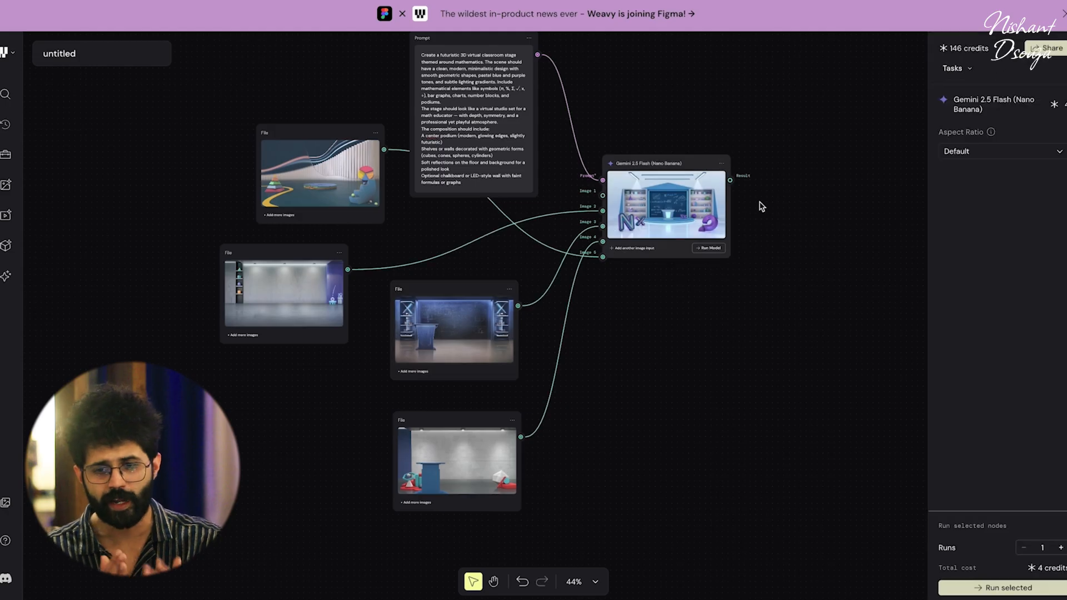
pyautogui.click(706, 248)
pyautogui.click(619, 126)
pyautogui.scroll(3, 587, 226)
pyautogui.scroll(-2, 588, 225)
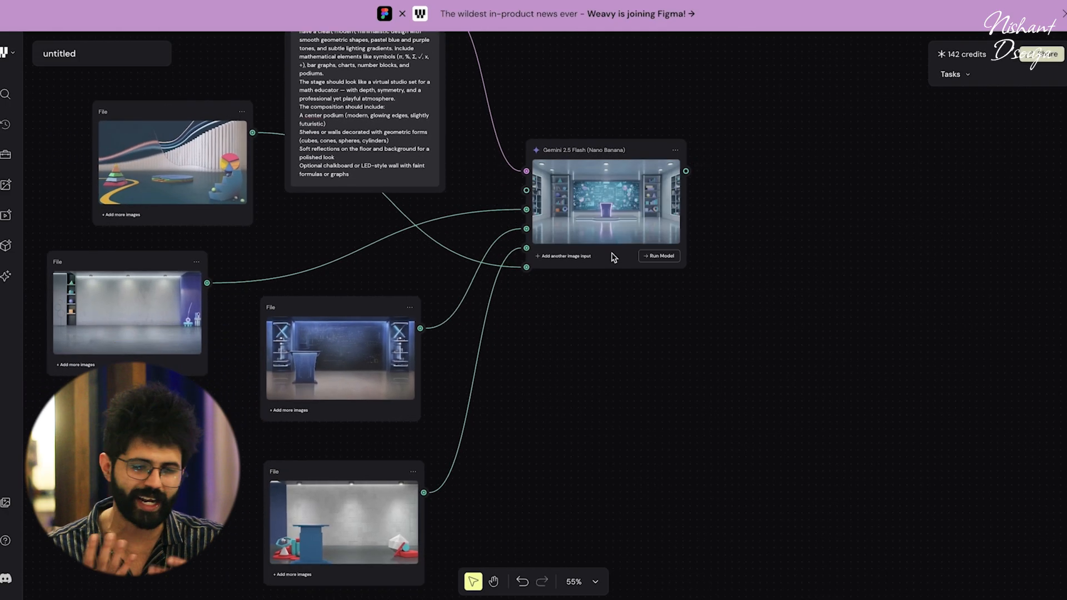
pyautogui.click(626, 191)
pyautogui.click(670, 169)
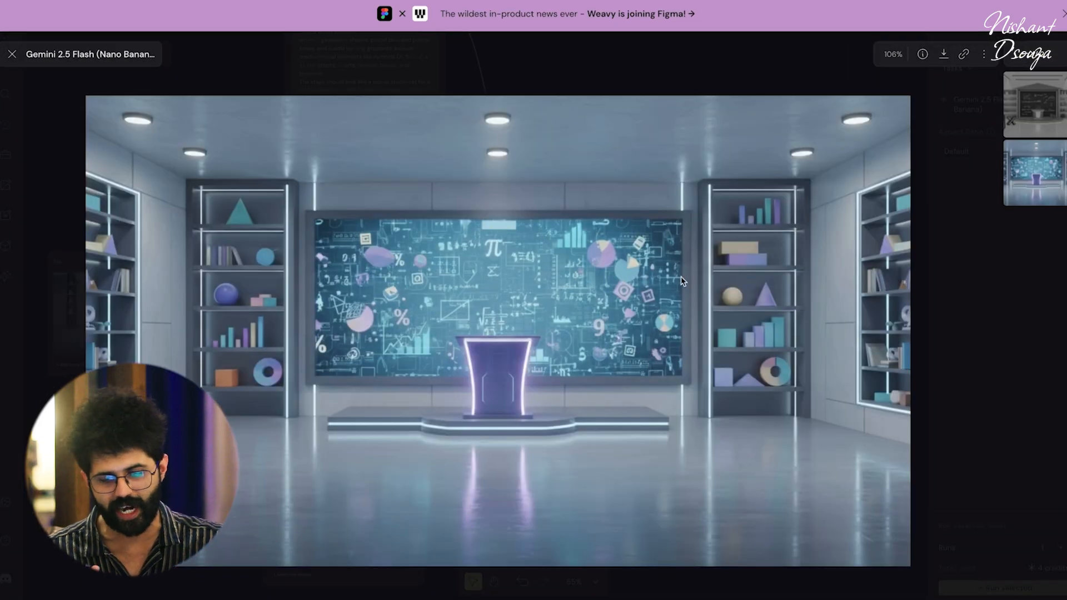
# Close the full-size view and delete the two grey studio reference images, with and without a podium, from the workflow.
pyautogui.press('Escape')
pyautogui.scroll(-2, 448, 305)
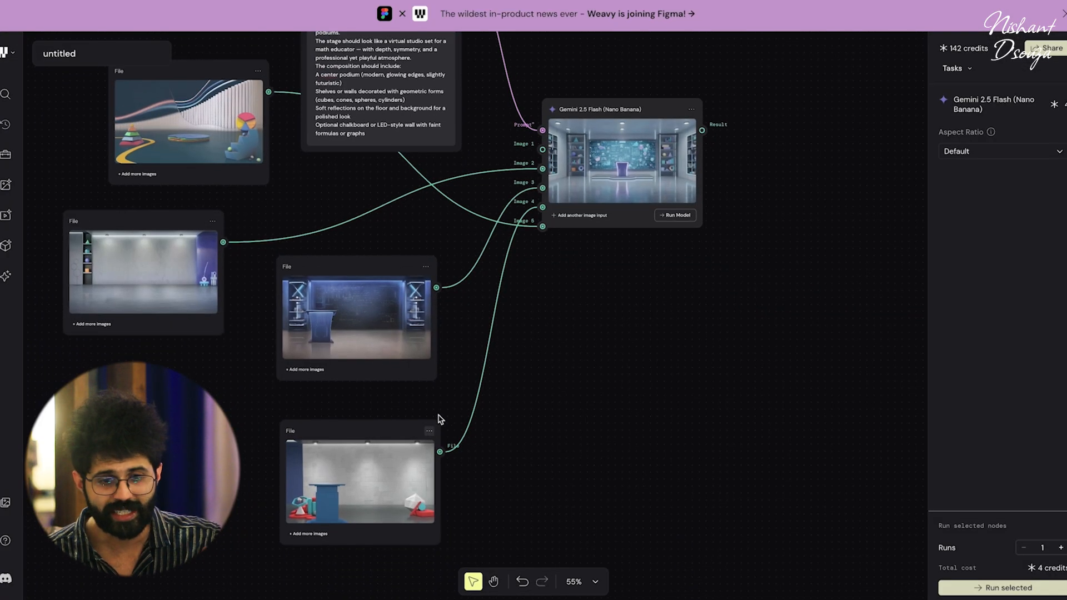
pyautogui.click(412, 471)
pyautogui.click(503, 460)
pyautogui.scroll(2, 487, 301)
pyautogui.click(167, 303)
pyautogui.press('Delete')
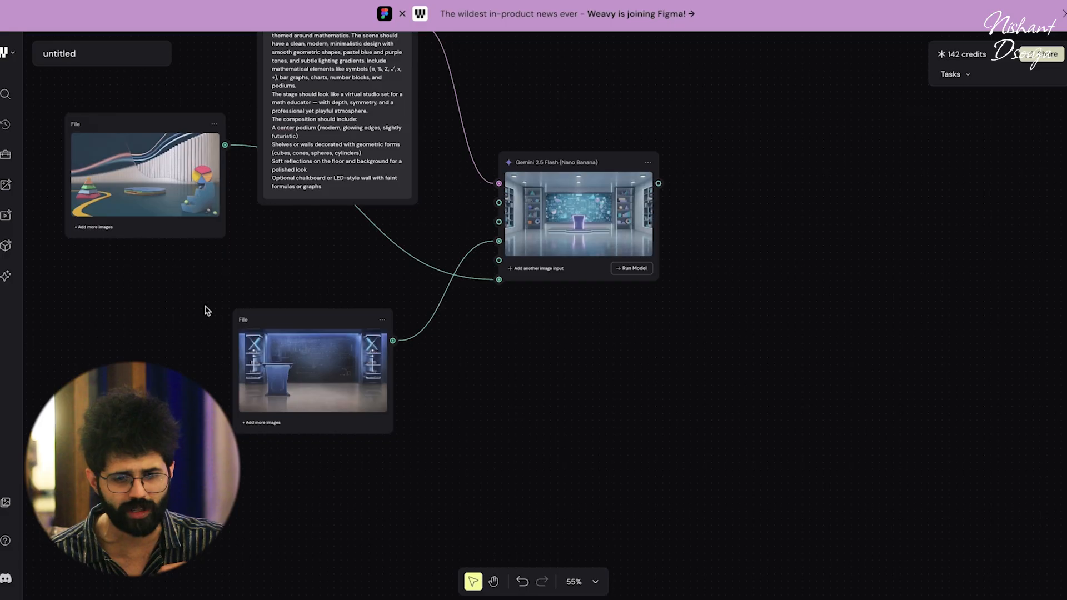
# Run the Nano Banana model with the two remaining reference images, view the result at full size and close the view.
pyautogui.click(622, 269)
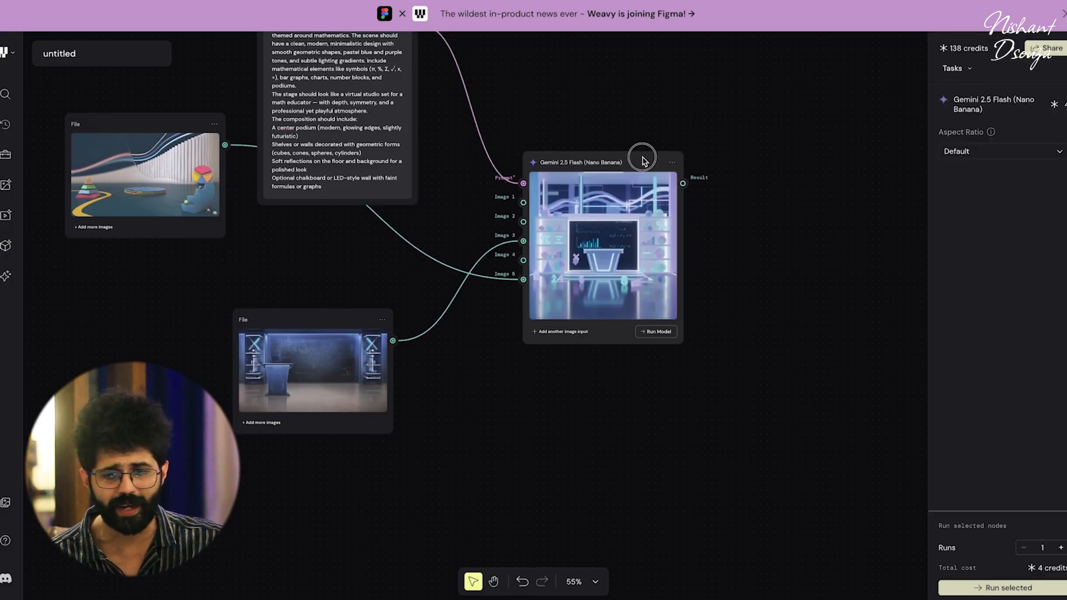
pyautogui.click(671, 185)
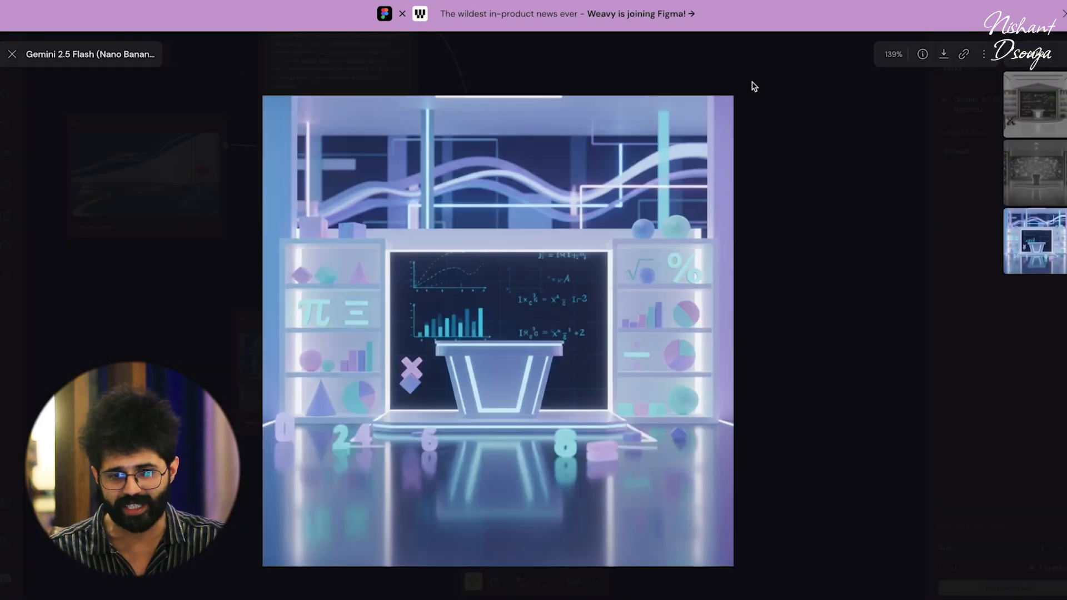
pyautogui.click(12, 53)
# Set the Nano Banana node's aspect ratio to 16:9.
pyautogui.scroll(-2, 460, 261)
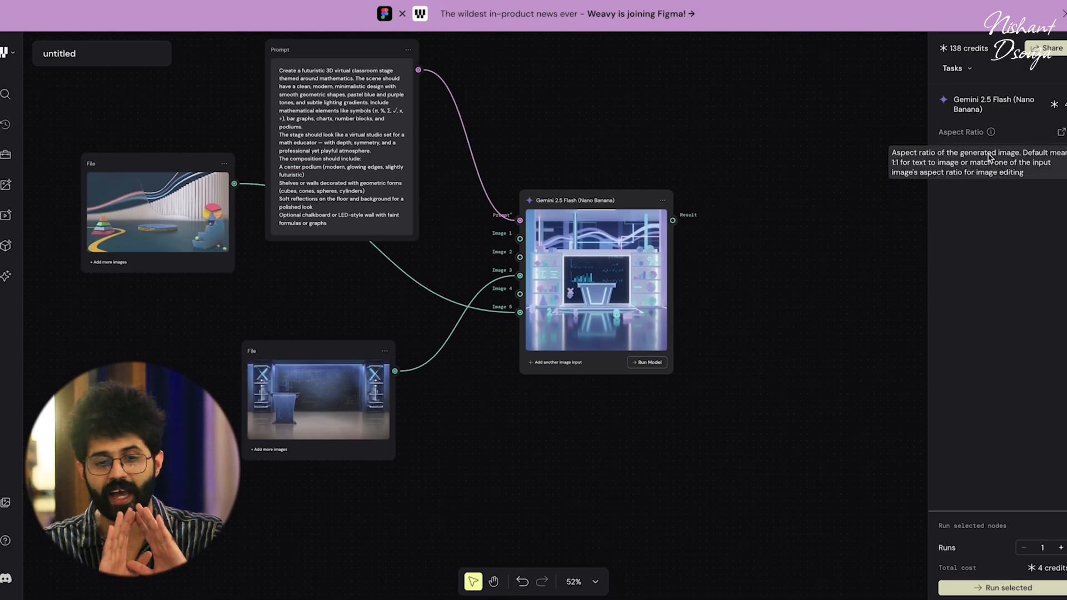
pyautogui.click(1000, 158)
pyautogui.click(960, 362)
pyautogui.hscroll(-3, 687, 268)
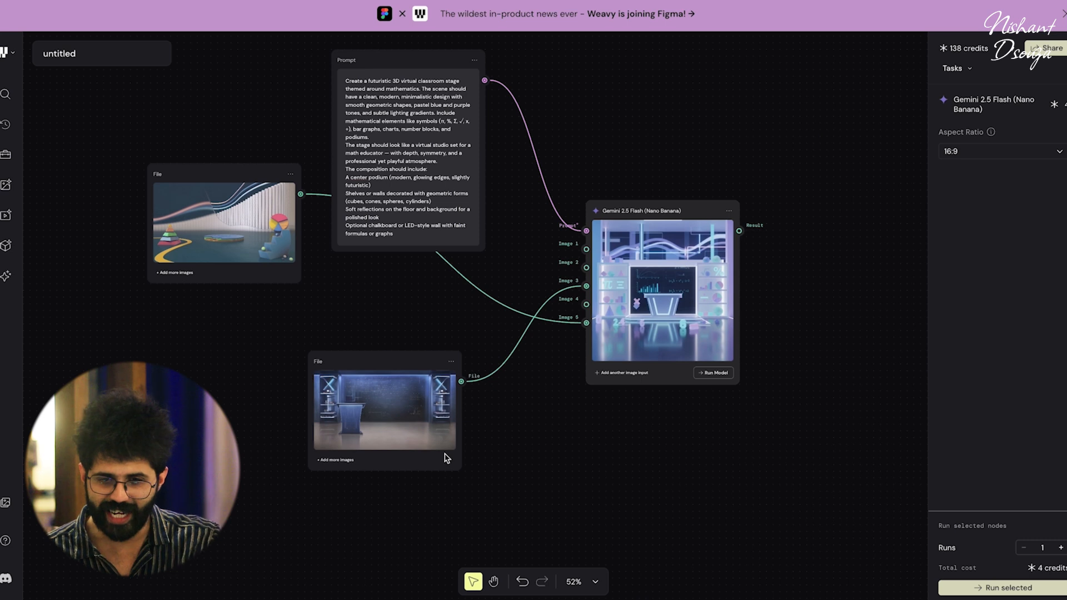
# Delete the blackboard and curved-wall reference images, run Nano Banana on the text prompt alone and inspect the generated stage up close.
pyautogui.rightClick(447, 457)
pyautogui.click(465, 390)
pyautogui.click(290, 176)
pyautogui.scroll(3, 645, 384)
pyautogui.click(639, 390)
pyautogui.scroll(-5, 655, 354)
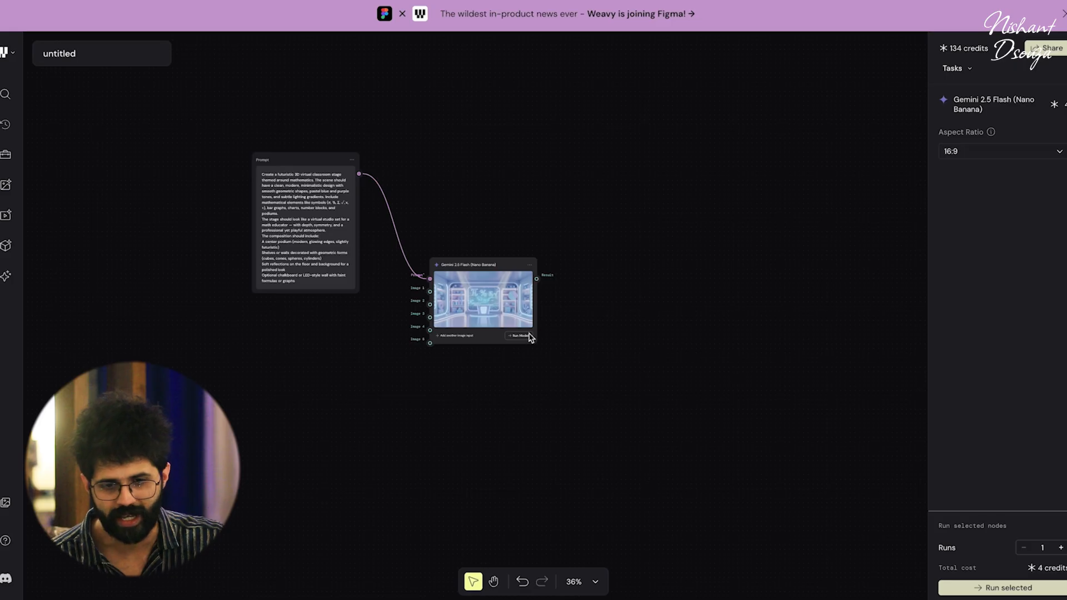
pyautogui.scroll(6, 476, 300)
pyautogui.scroll(-2, 475, 297)
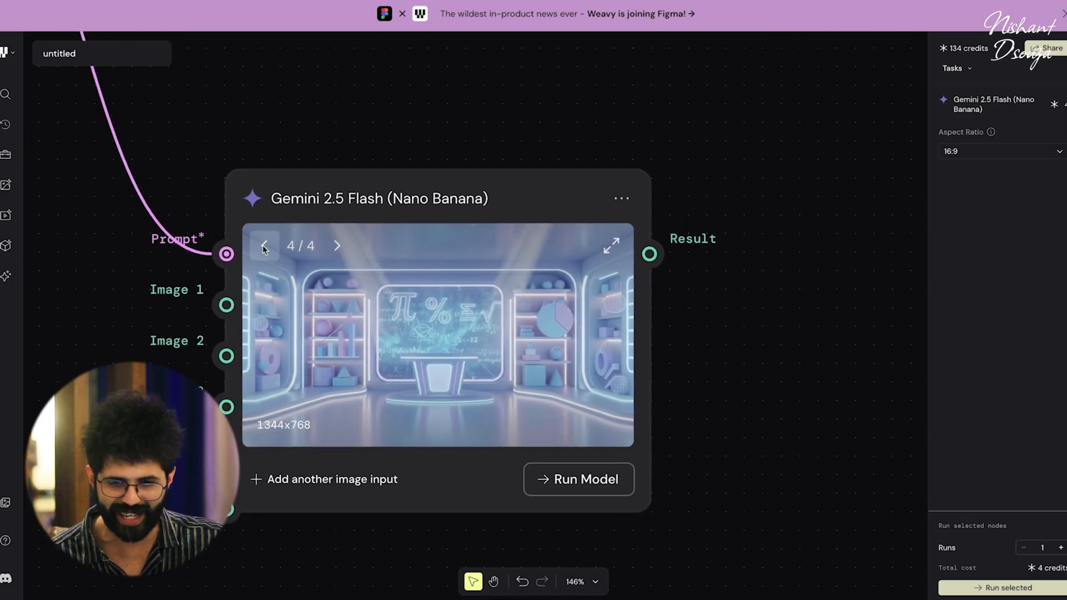
# Add a Kling Video node beside the Nano Banana node, with the generated stage image as its First Frame.
pyautogui.scroll(-5, 603, 350)
pyautogui.rightClick(731, 231)
pyautogui.scroll(-4, 784, 338)
pyautogui.write('run')
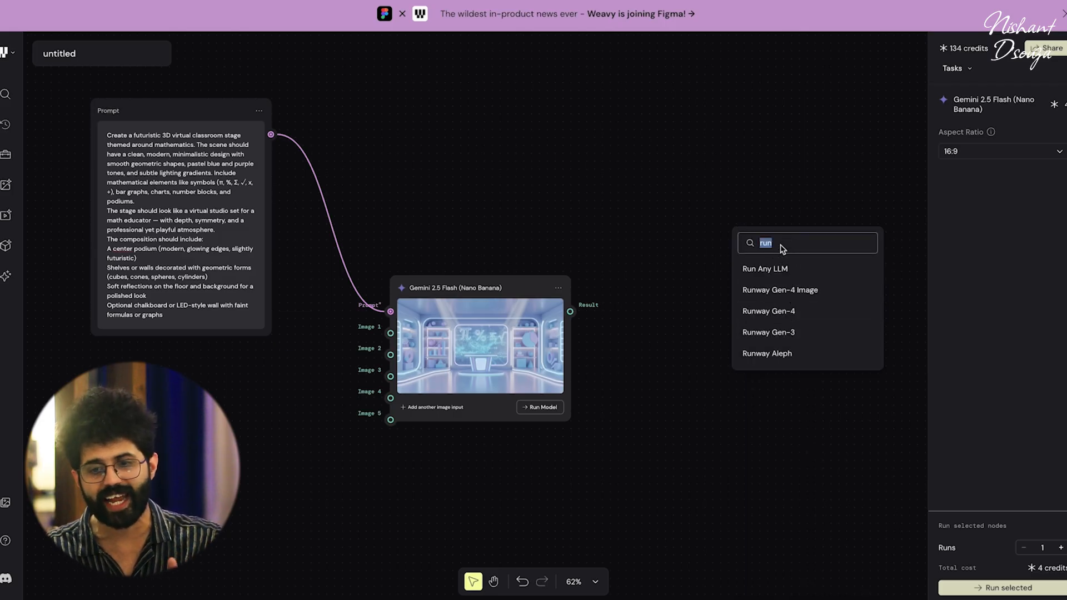
pyautogui.write('k')
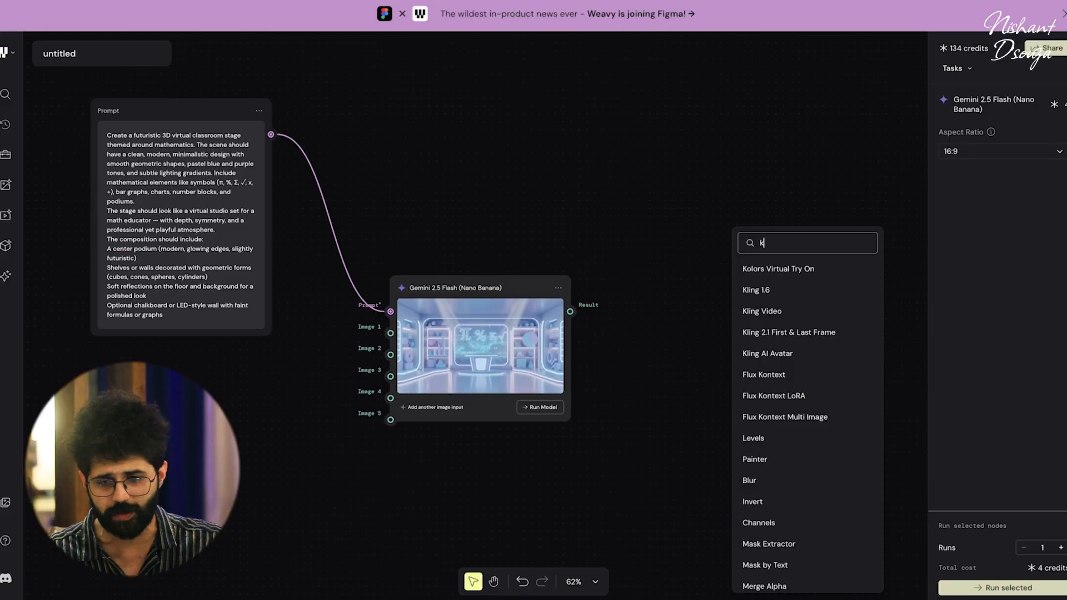
pyautogui.write('ling')
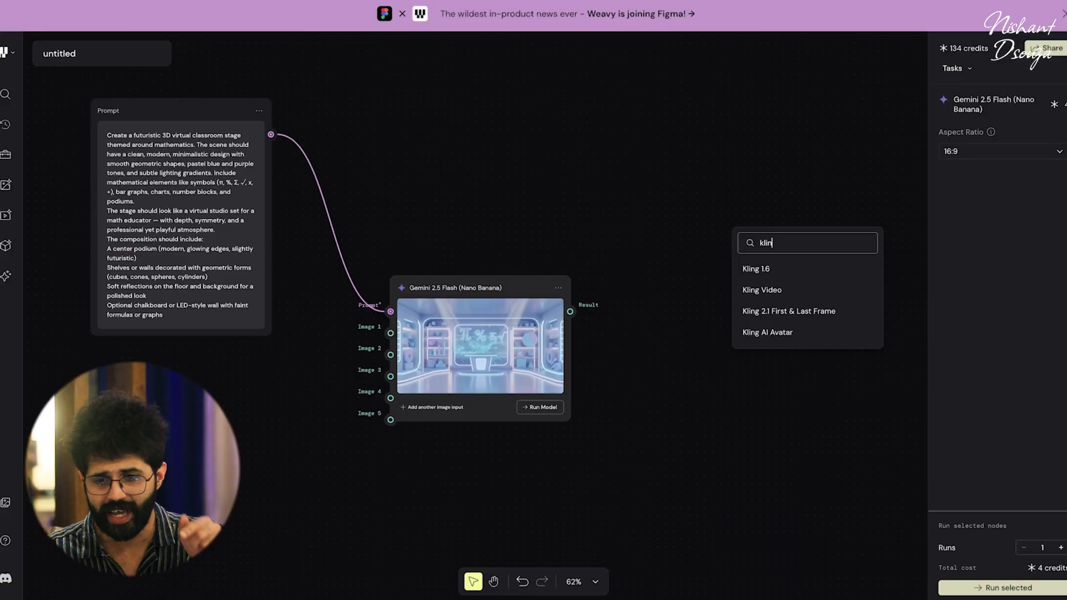
pyautogui.click(773, 288)
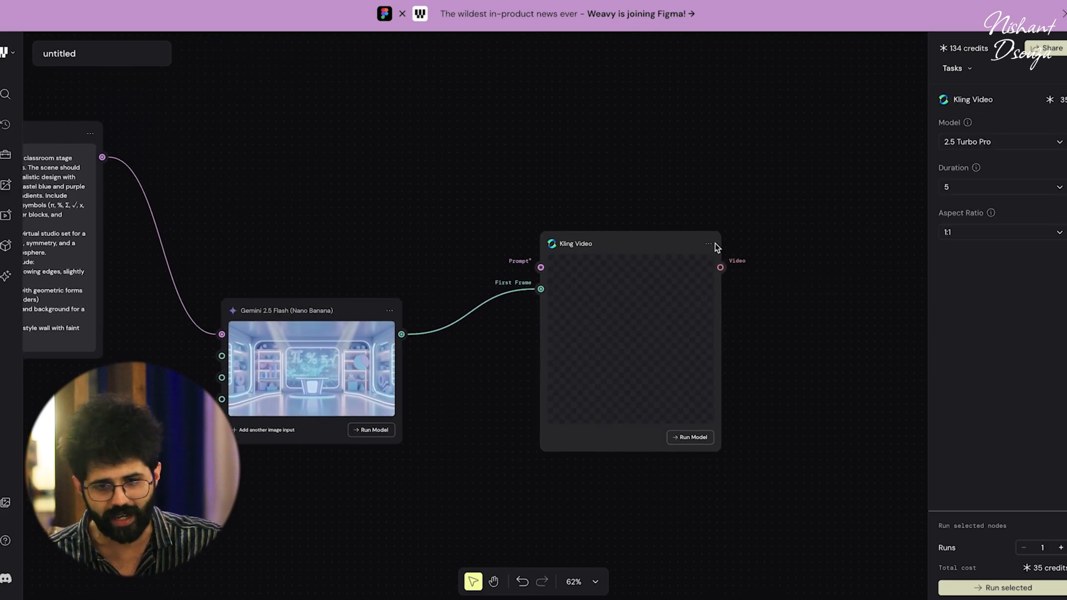
# Add a Prompt node to the Kling Video prompt input, place it above the Nano Banana node and select its default text.
pyautogui.moveTo(541, 267); pyautogui.dragTo(443, 167)
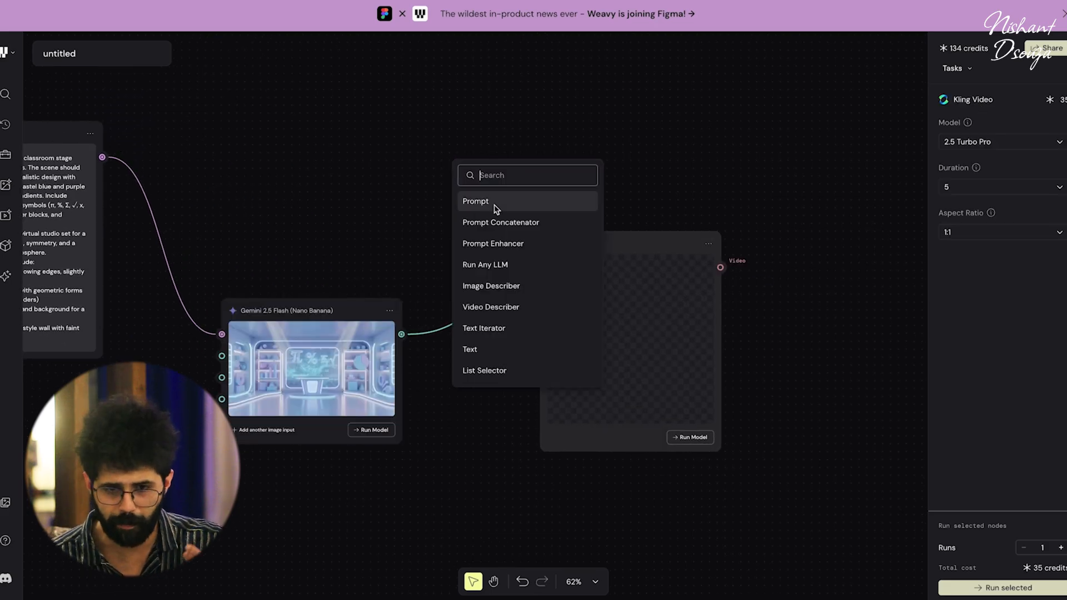
pyautogui.click(495, 203)
pyautogui.moveTo(517, 186); pyautogui.dragTo(378, 124)
pyautogui.click(382, 159)
pyautogui.hotkey('ctrl', 'a')
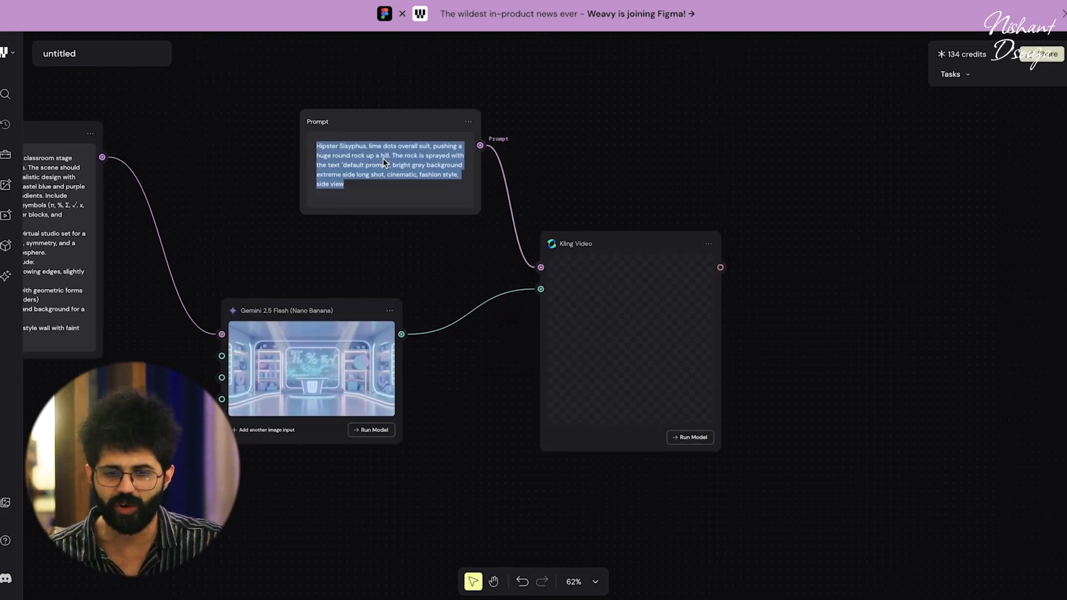
# Have ChatGPT write a prompt for an animation creating the stage with elements appearing, and copy it over the Kling prompt's default text.
pyautogui.write('Anima')
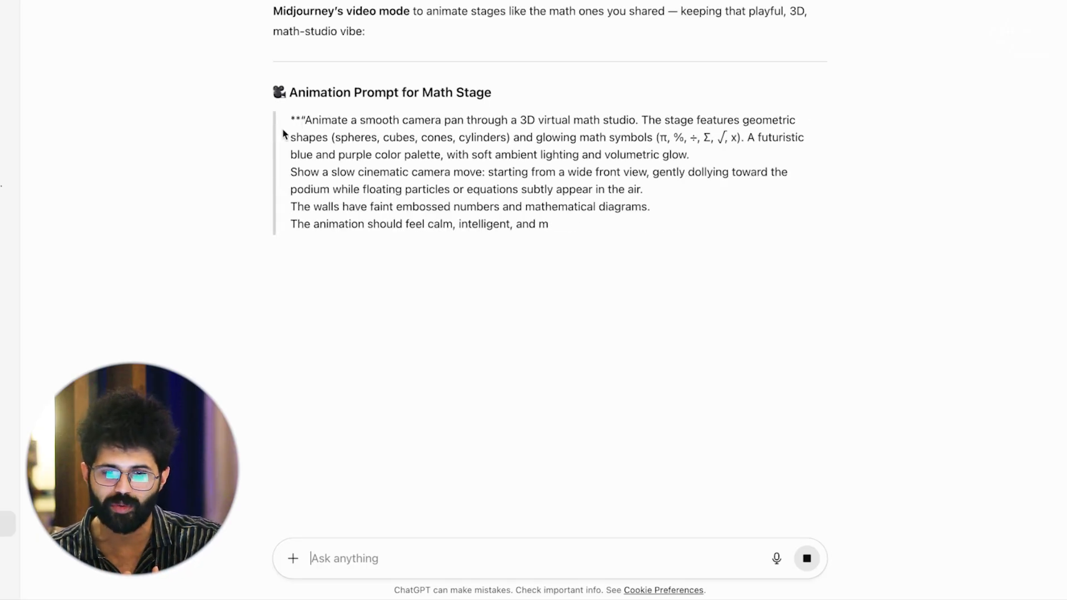
pyautogui.write('no,')
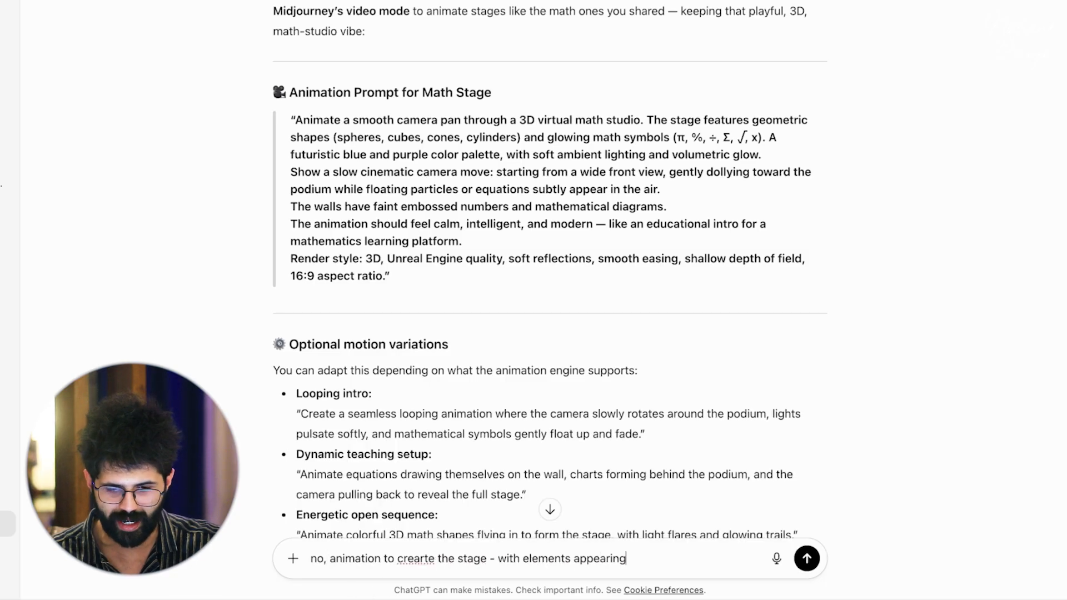
pyautogui.press('Return')
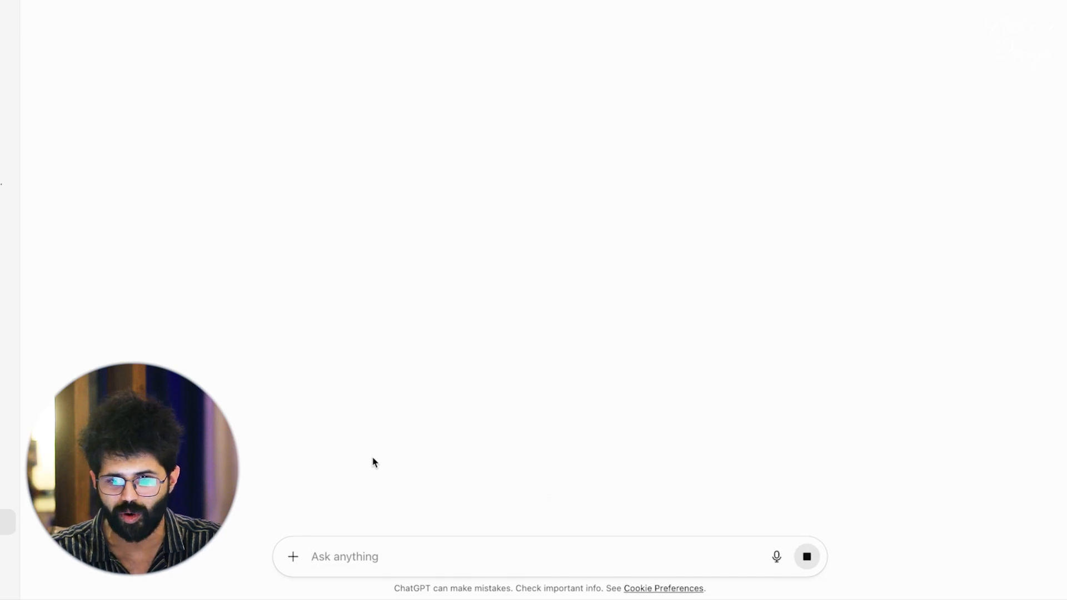
pyautogui.moveTo(300, 135); pyautogui.dragTo(528, 355)
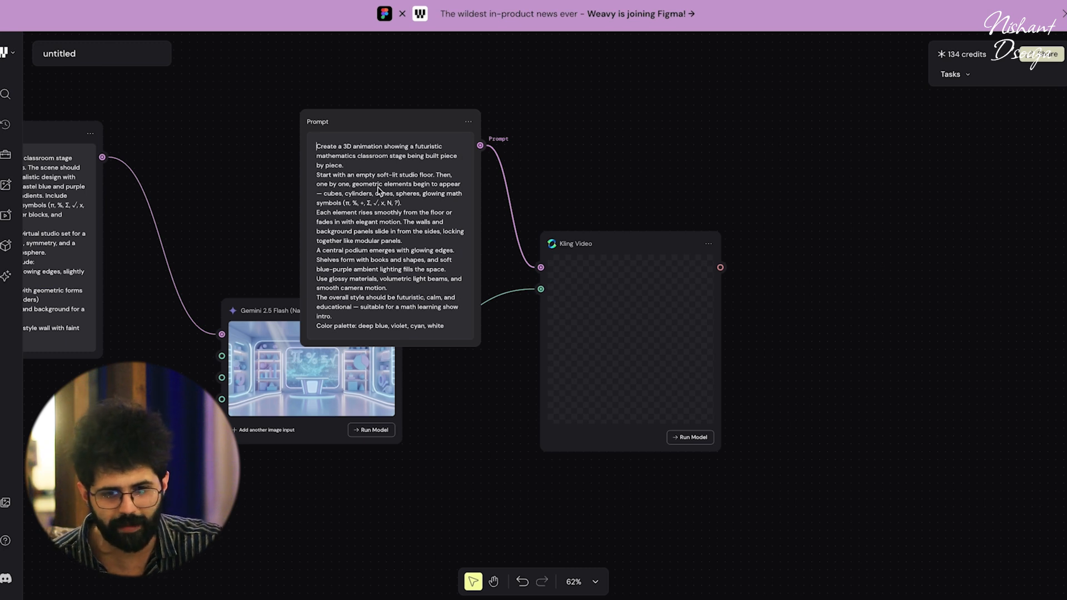
# Trim the list of shapes and math symbols and the colour and pacing lines from the animation prompt, and move its node up.
pyautogui.moveTo(465, 189); pyautogui.dragTo(407, 207)
pyautogui.press('BackSpace')
pyautogui.scroll(-1, 334, 206)
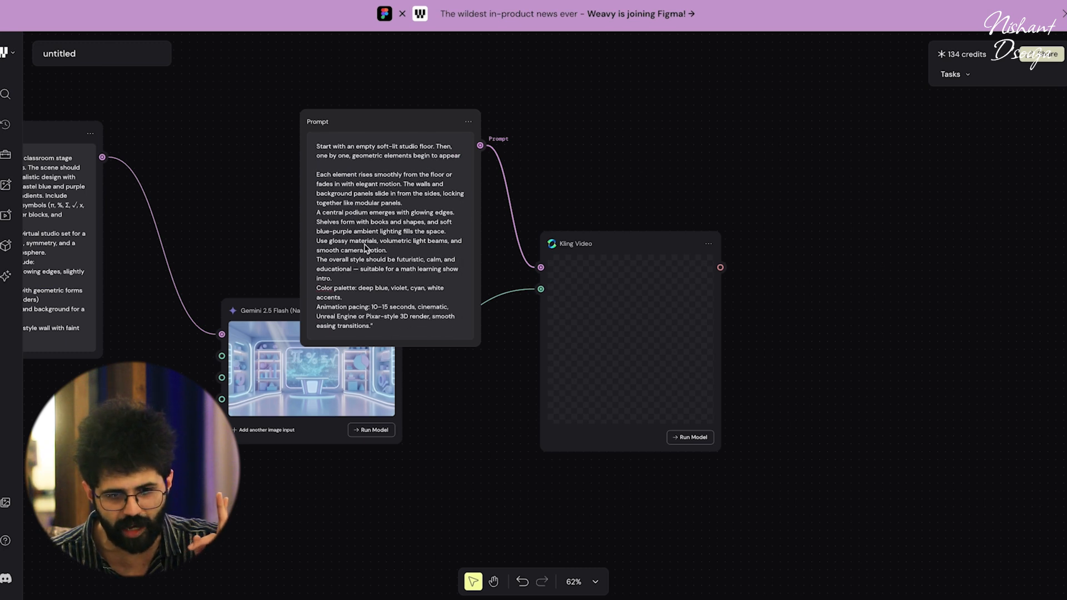
pyautogui.scroll(1, 330, 263)
pyautogui.moveTo(389, 121); pyautogui.dragTo(374, 78)
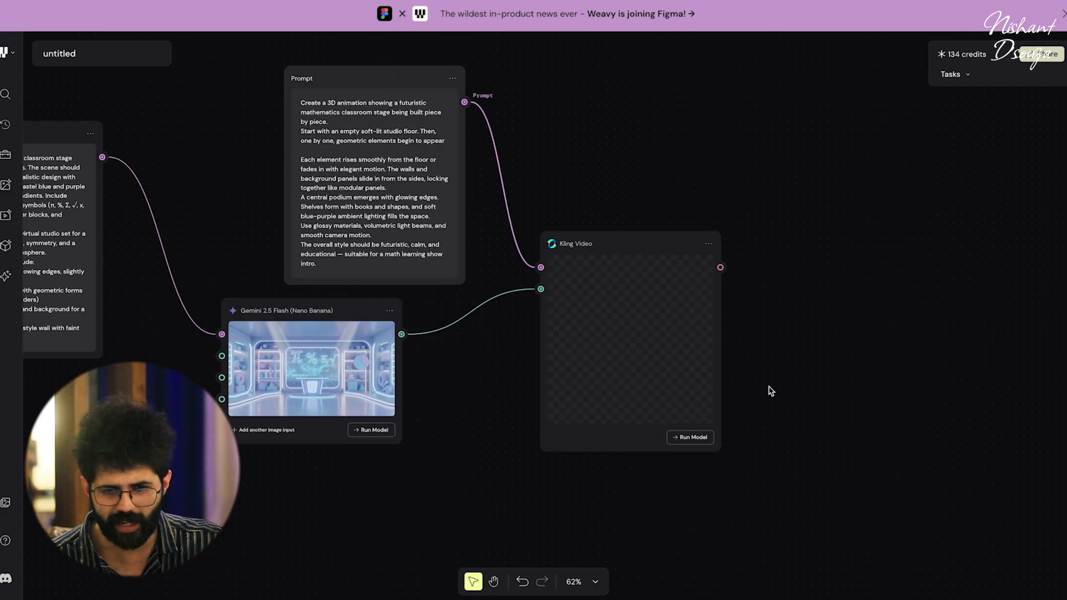
# Run the Kling Video model and set its aspect ratio to 16:9, keeping the 2.5 Turbo Pro model.
pyautogui.click(698, 437)
pyautogui.hscroll(5, 737, 417)
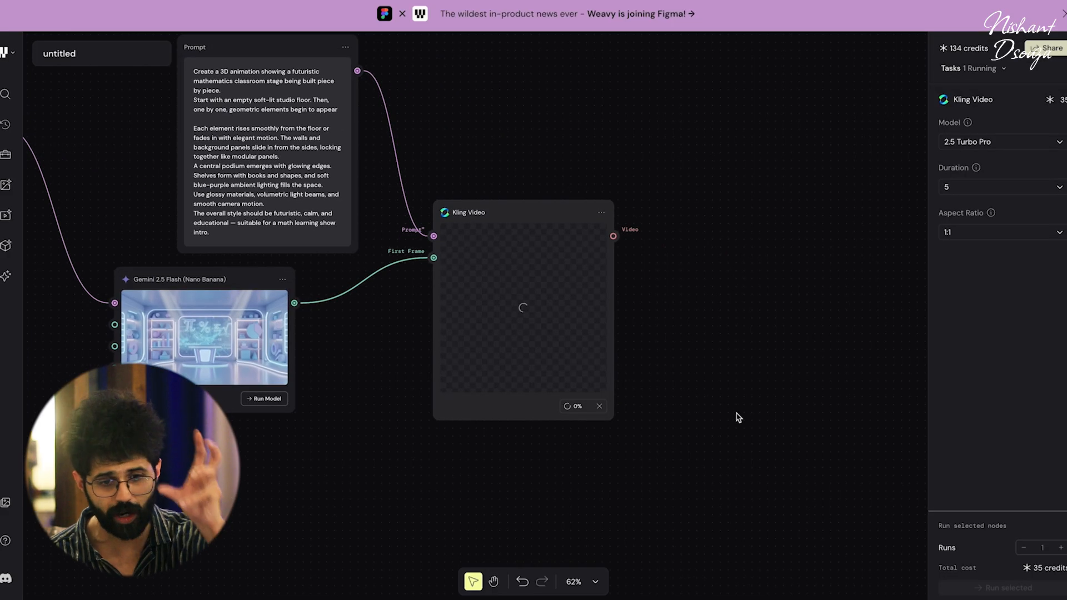
pyautogui.click(1000, 232)
pyautogui.click(972, 257)
pyautogui.click(1058, 143)
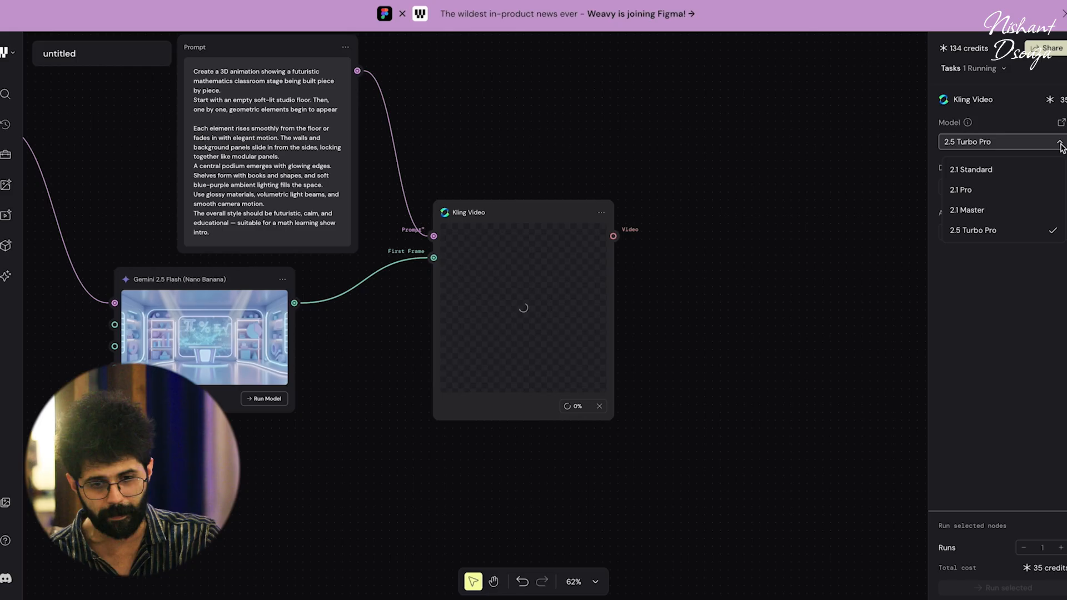
pyautogui.click(776, 416)
# Wait for the Kling Video node to finish rendering and open the generated stage video at full size.
pyautogui.scroll(-3, 778, 417)
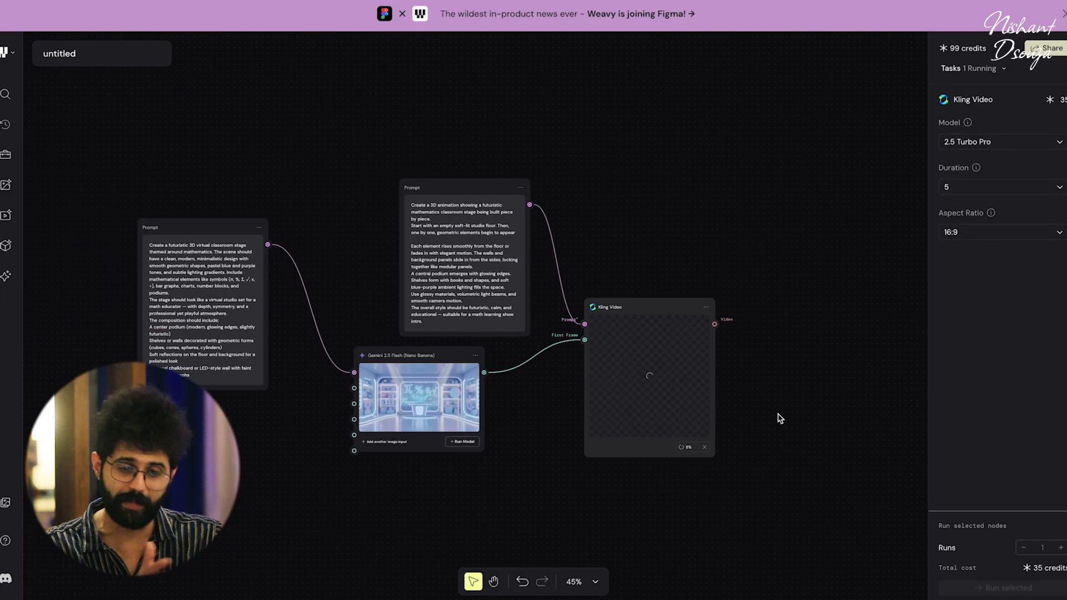
pyautogui.scroll(-2, 778, 419)
pyautogui.hscroll(3, 779, 419)
pyautogui.scroll(5, 698, 350)
pyautogui.hscroll(-3, 697, 350)
pyautogui.scroll(3, 698, 350)
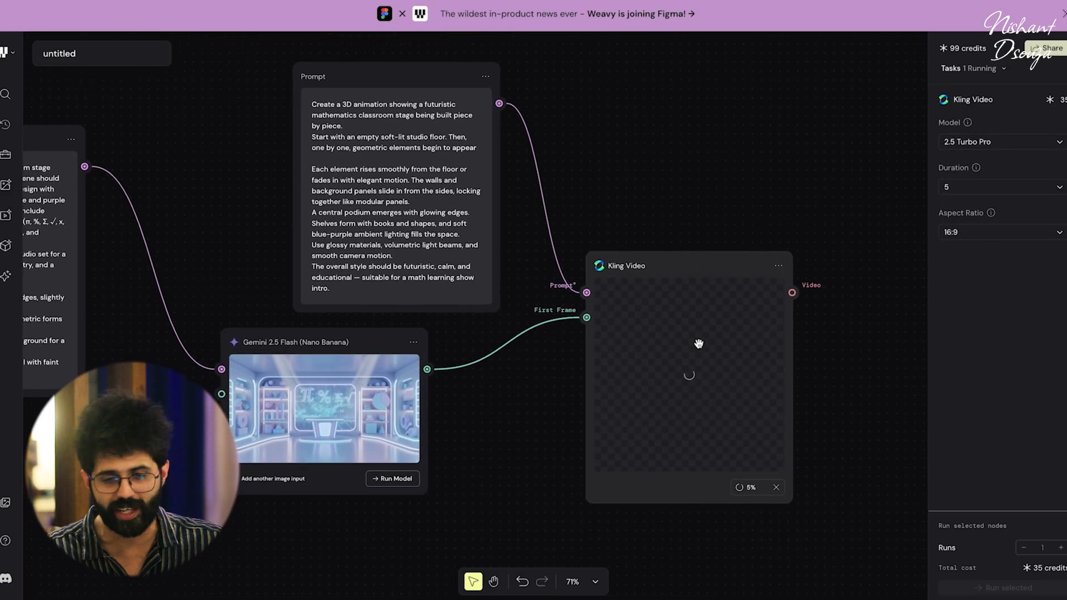
pyautogui.scroll(-2, 699, 343)
pyautogui.hscroll(-1, 699, 344)
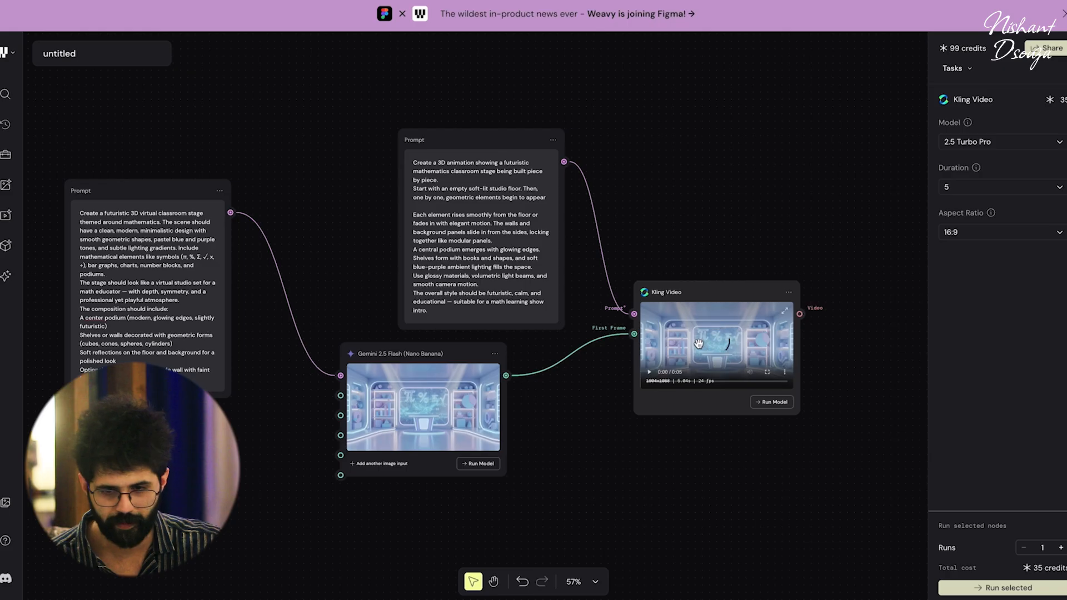
pyautogui.click(787, 313)
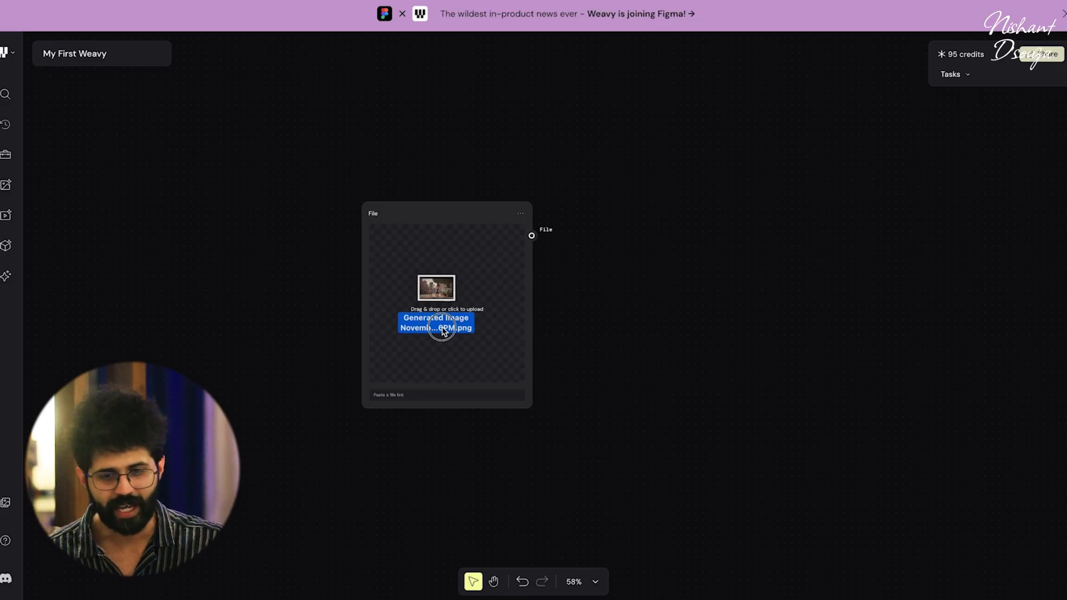
# In the My First Weavy workflow, import the cartoon street scene into the File node and connect it to an SD3 - Remove Background node.
pyautogui.moveTo(443, 332); pyautogui.dragTo(451, 332)
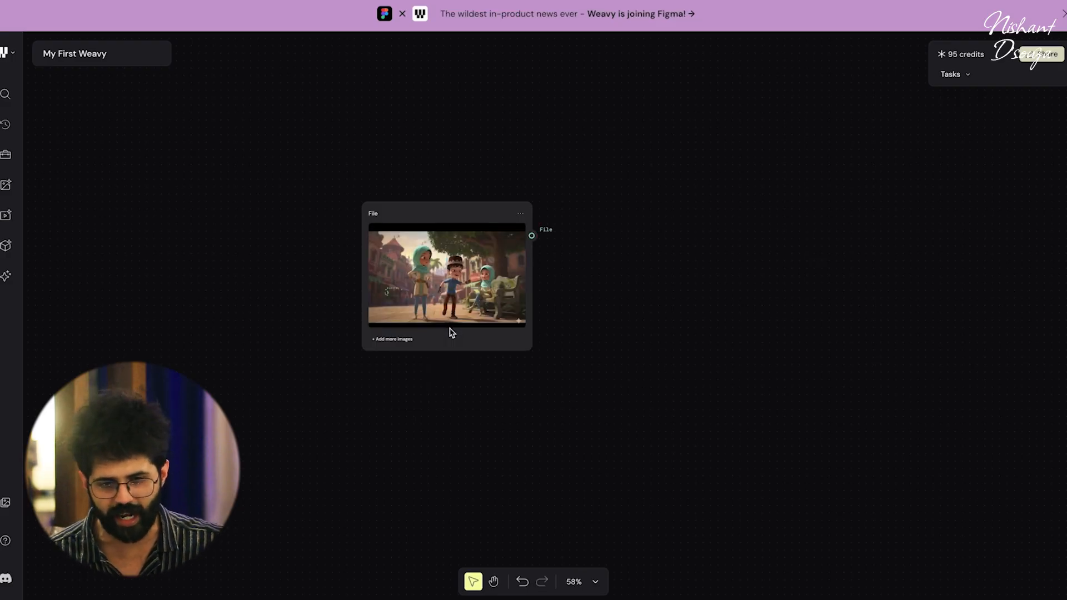
pyautogui.scroll(5, 449, 331)
pyautogui.moveTo(480, 229); pyautogui.dragTo(623, 218)
pyautogui.write('ima')
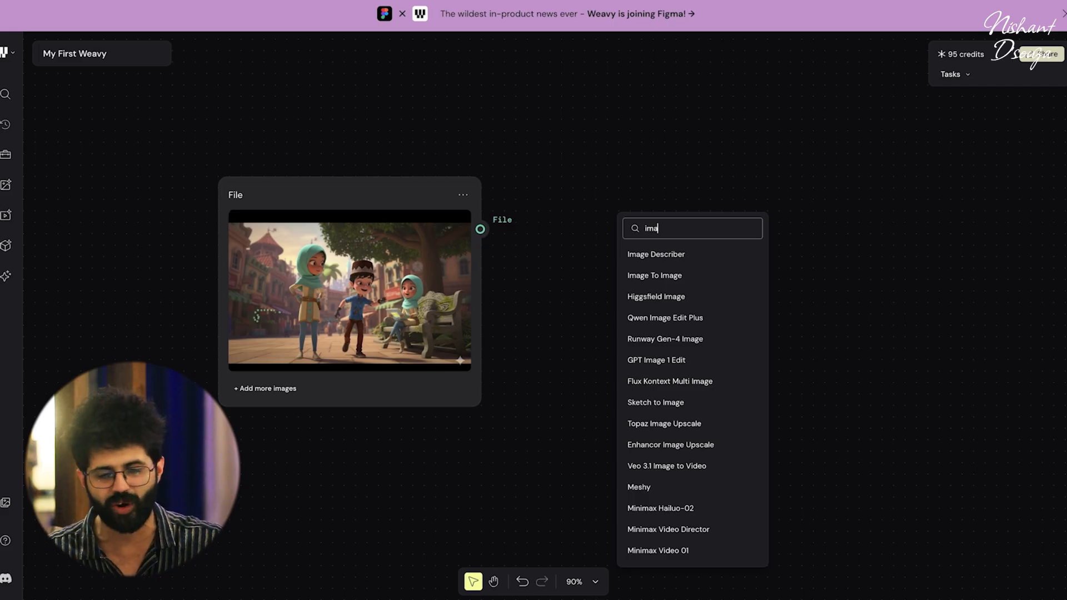
pyautogui.write('ge s')
pyautogui.press('BackSpace')
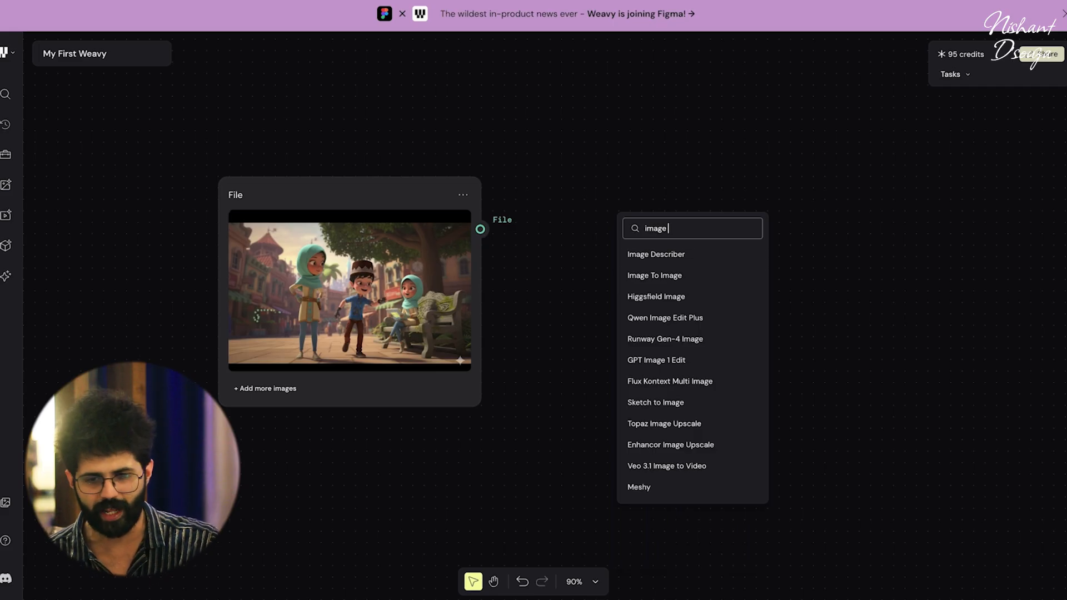
pyautogui.click(621, 272)
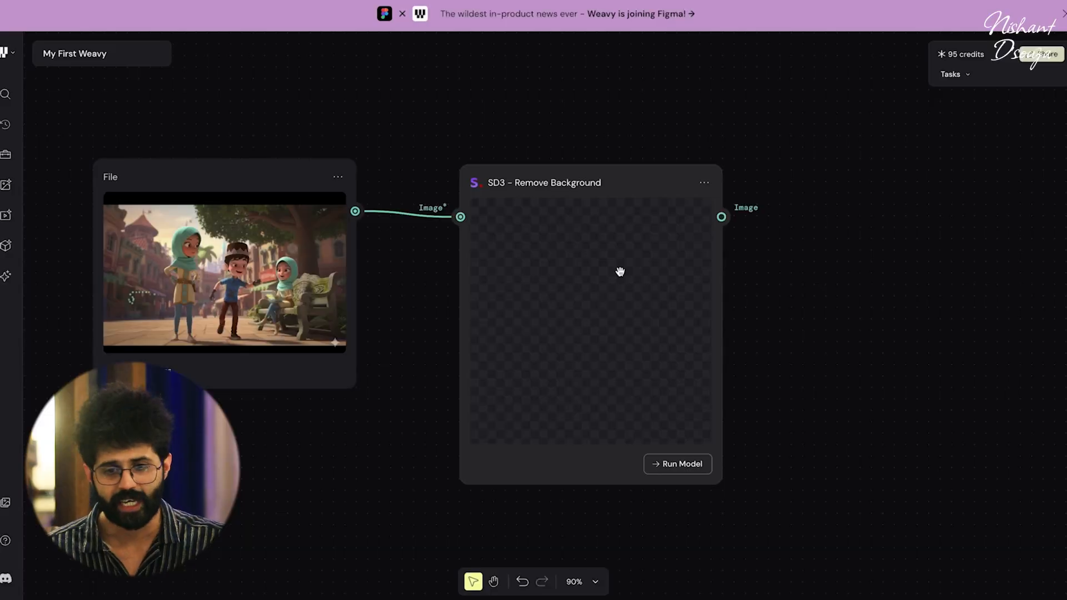
pyautogui.hscroll(2, 620, 271)
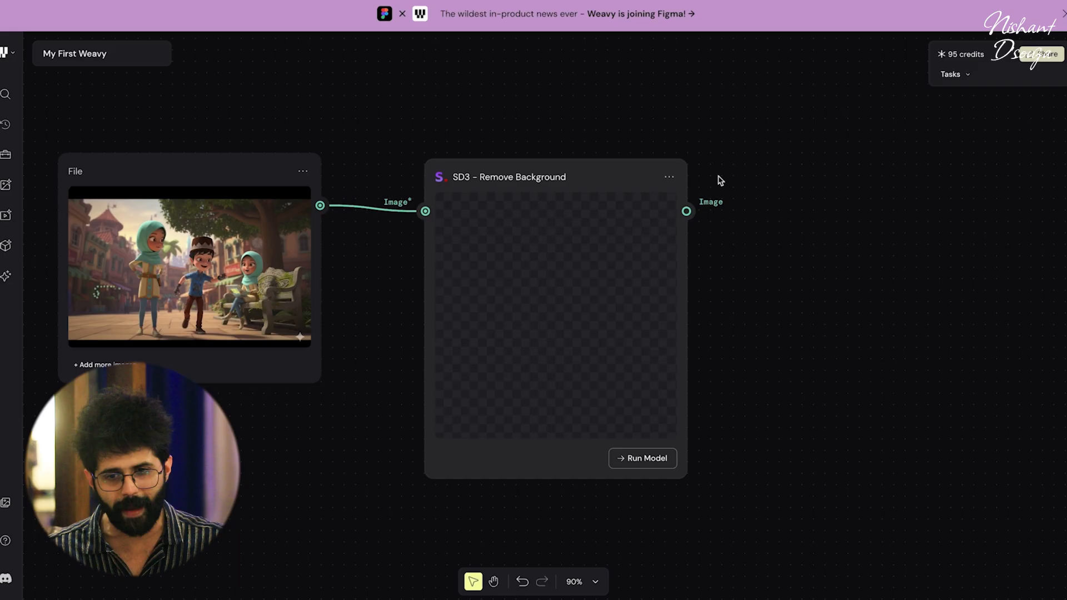
# Run the SD3 - Remove Background model on the street scene and check the cut-out characters.
pyautogui.click(632, 467)
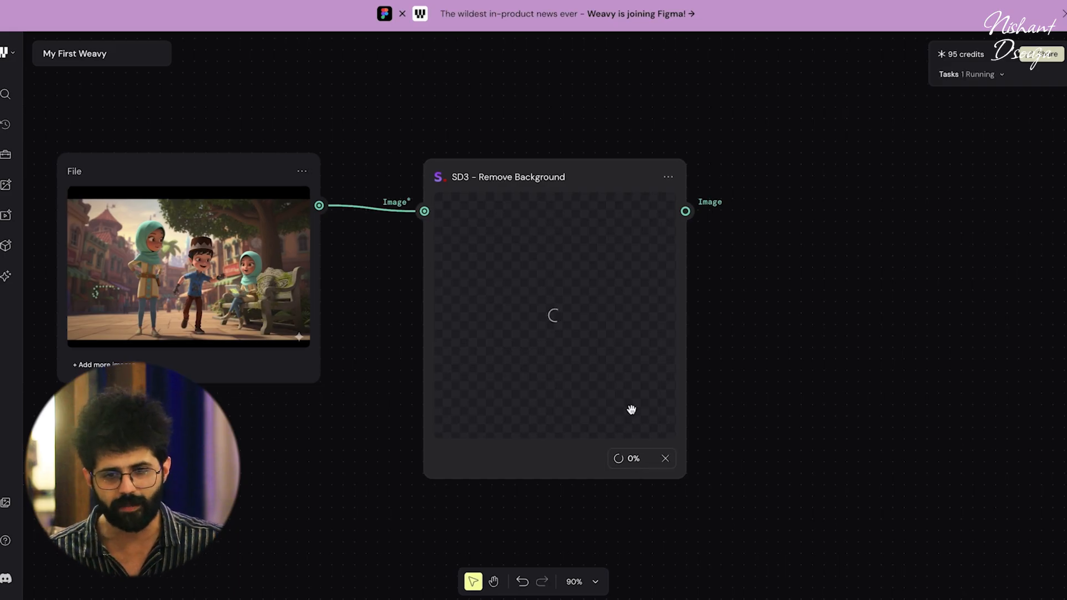
pyautogui.hscroll(3, 632, 413)
pyautogui.scroll(-1, 617, 311)
pyautogui.hscroll(-1, 616, 312)
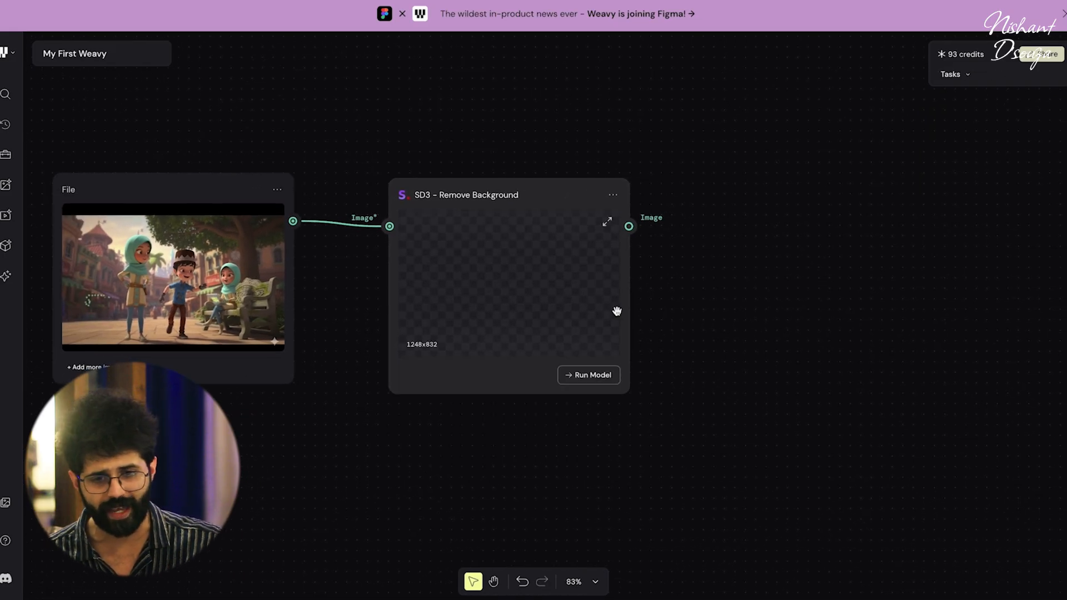
pyautogui.hscroll(2, 612, 232)
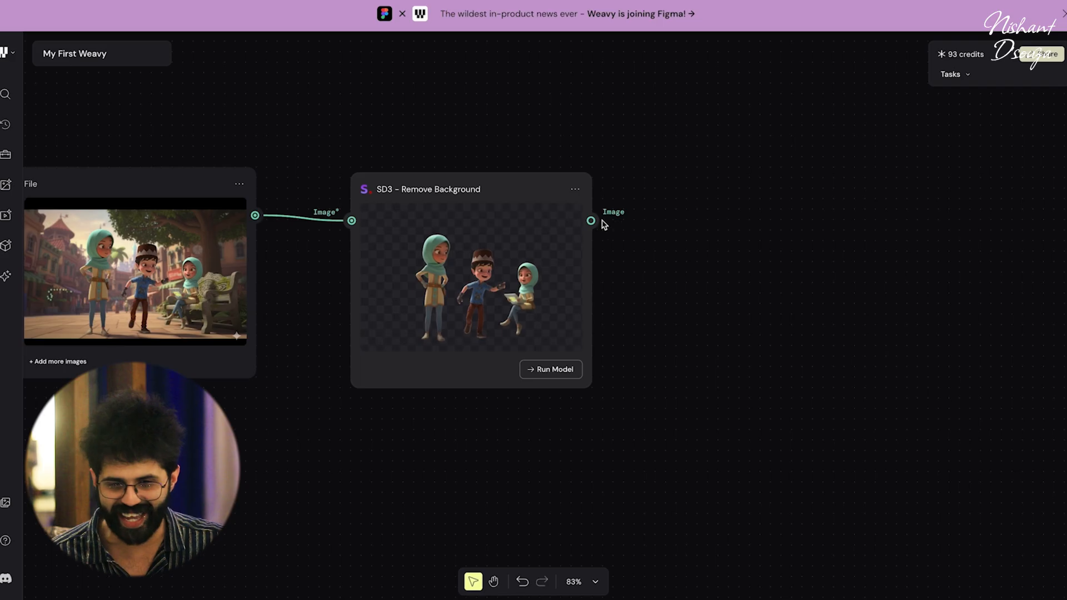
pyautogui.scroll(-5, 526, 219)
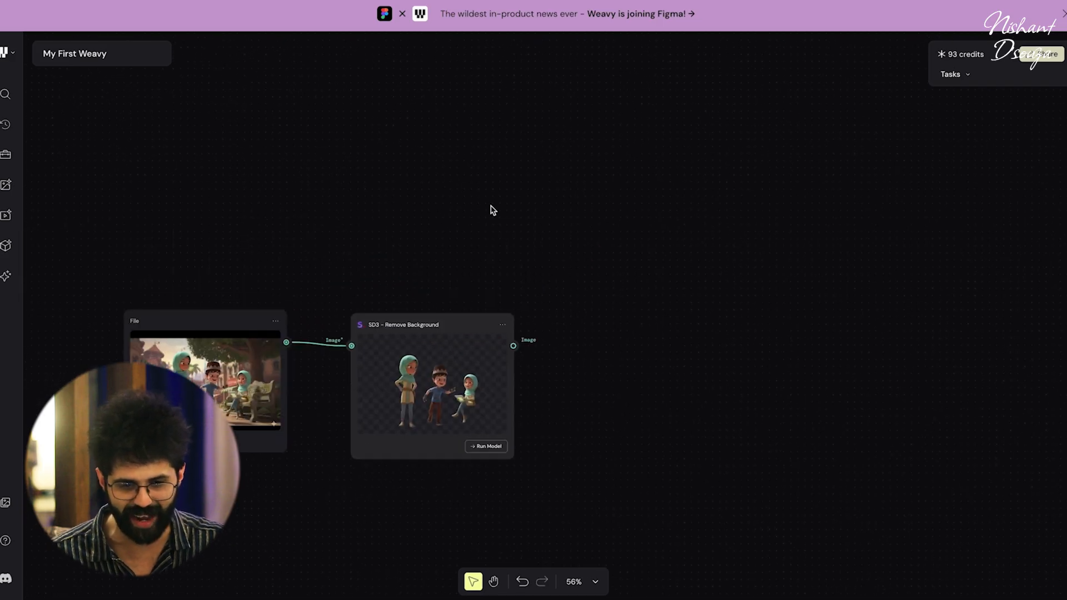
# Add a Prompt node above the SD3 - Remove Background node with the text "remove the sitting character on the right".
pyautogui.doubleClick(509, 236)
pyautogui.click(510, 258)
pyautogui.hotkey('ctrl', 'a')
pyautogui.write('rem')
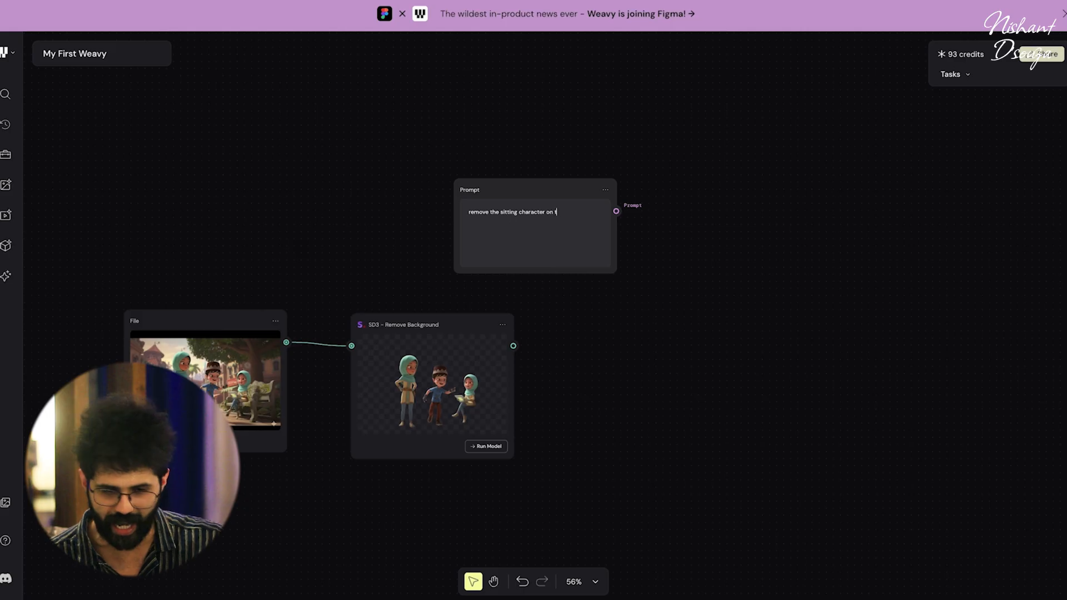
# Add a Gemini 2.5 Flash (Nano Banana) node and connect the prompt and the background-removed image to its inputs.
pyautogui.moveTo(618, 305); pyautogui.dragTo(707, 419)
pyautogui.doubleClick(687, 364)
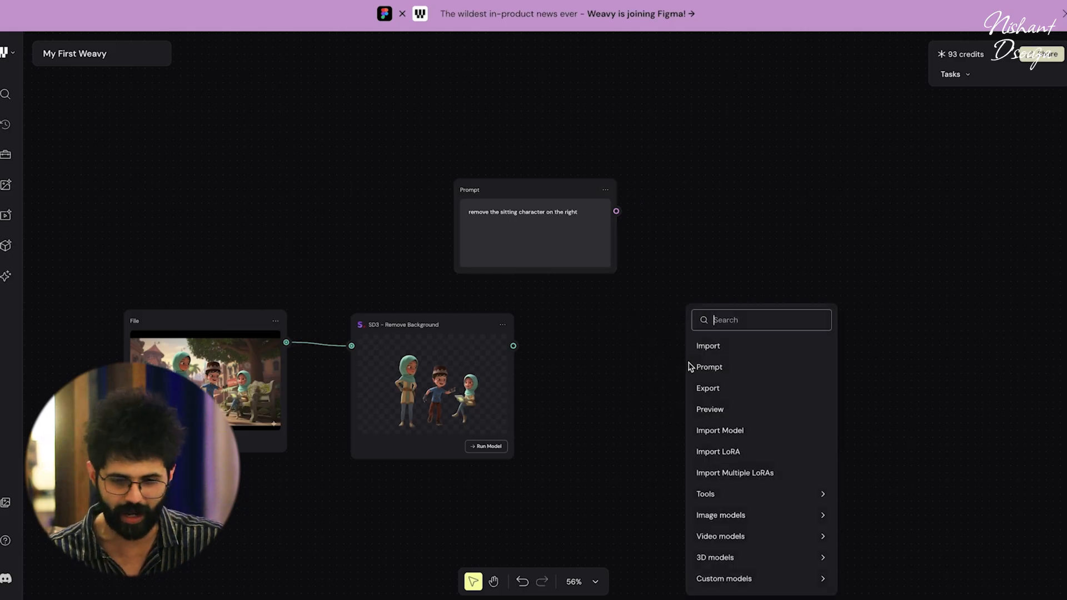
pyautogui.write('NANO')
pyautogui.click(734, 416)
pyautogui.moveTo(592, 162); pyautogui.dragTo(639, 325)
pyautogui.moveTo(489, 296); pyautogui.dragTo(639, 345)
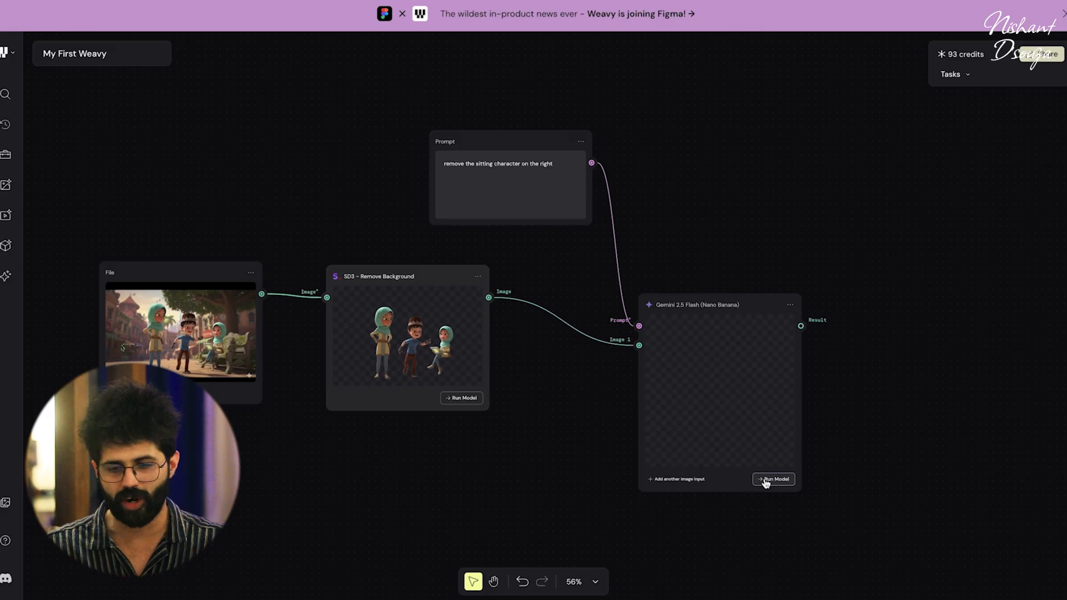
# Run the Gemini 2.5 Flash (Nano Banana) model and check the edited scene.
pyautogui.click(766, 482)
pyautogui.hscroll(5, 678, 424)
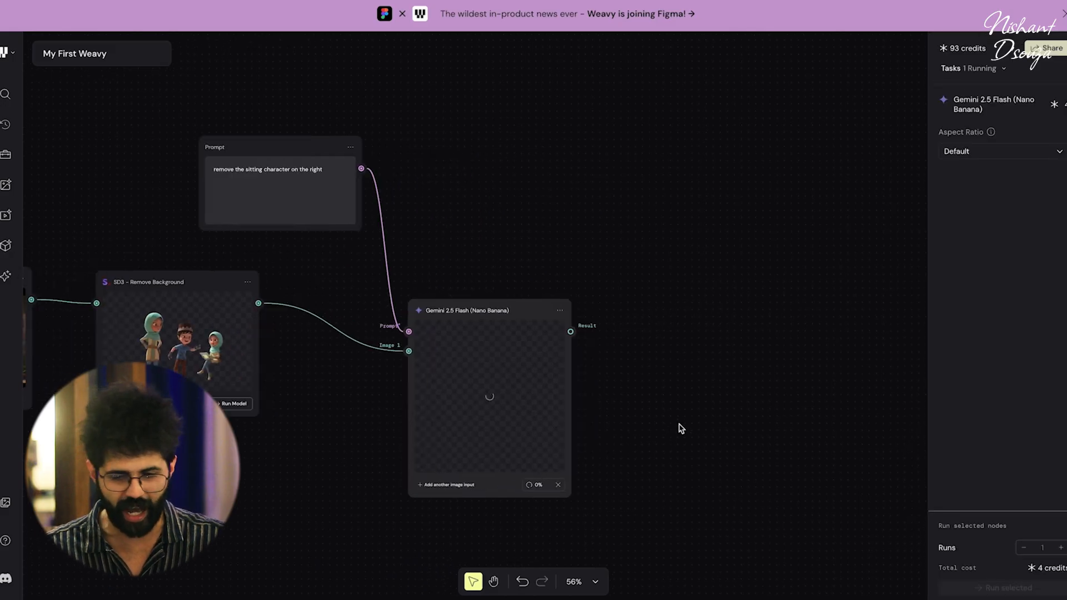
pyautogui.hscroll(-4, 678, 424)
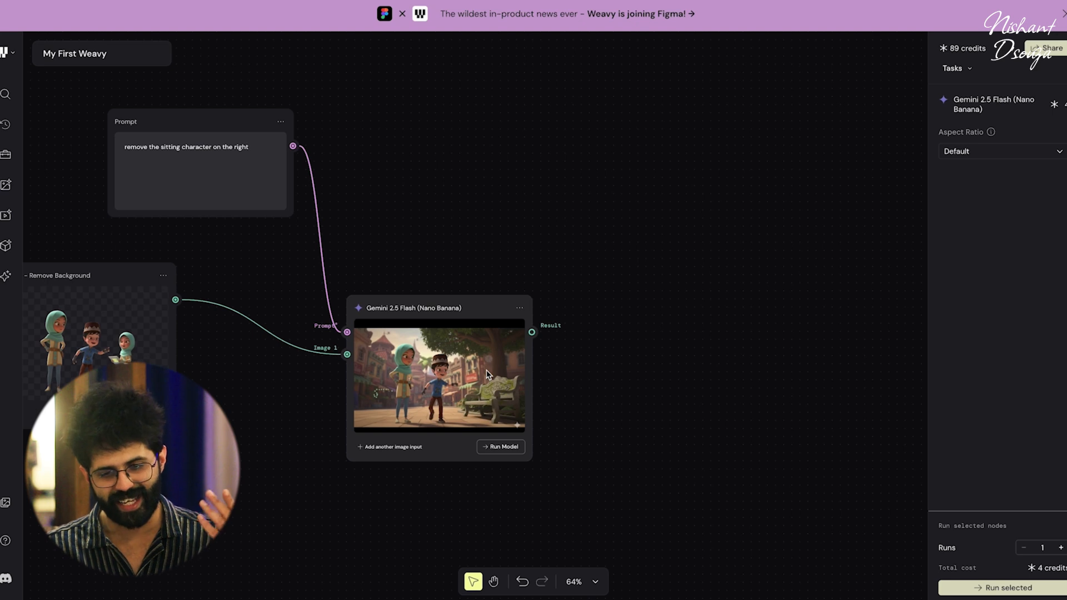
# Feed the Nano Banana result into a new SD3 Remove Background node, run it and check the cut-out at full size.
pyautogui.moveTo(532, 331); pyautogui.dragTo(676, 232)
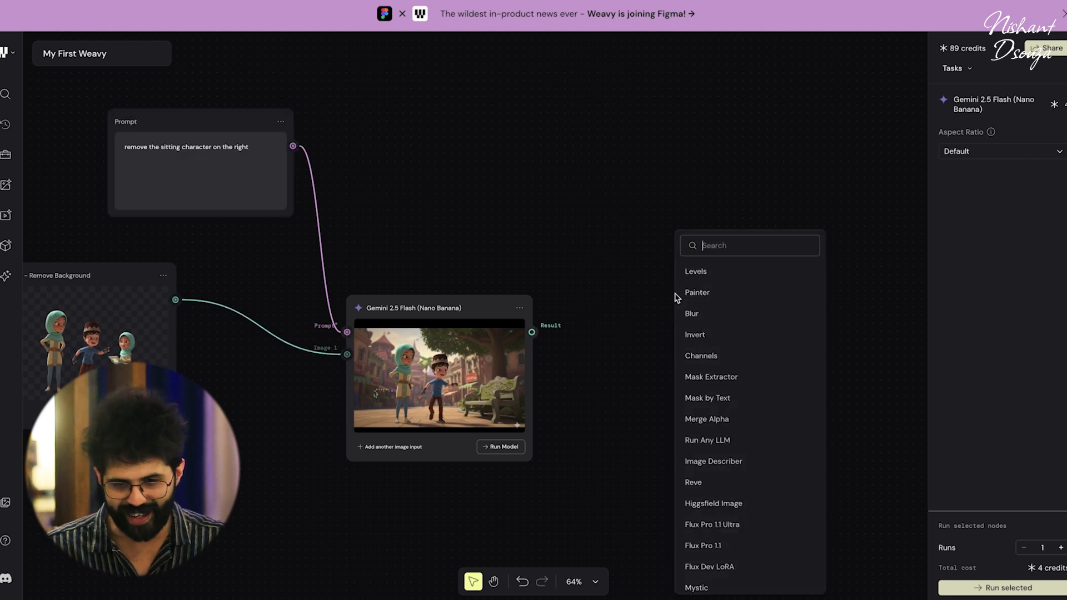
pyautogui.write('i')
pyautogui.press('BackSpace')
pyautogui.write('sd3')
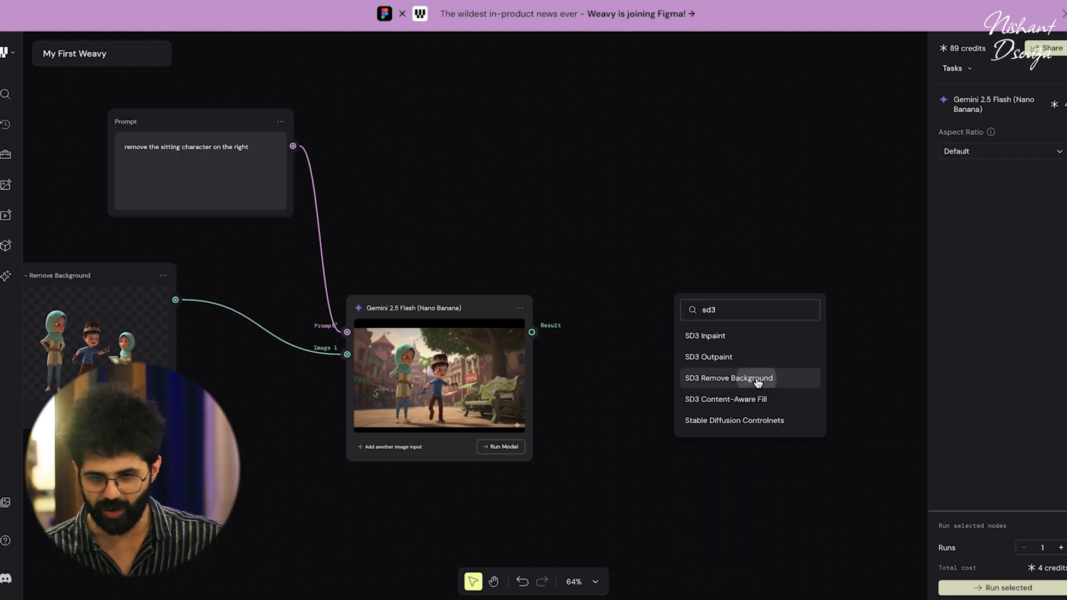
pyautogui.click(757, 376)
pyautogui.click(608, 477)
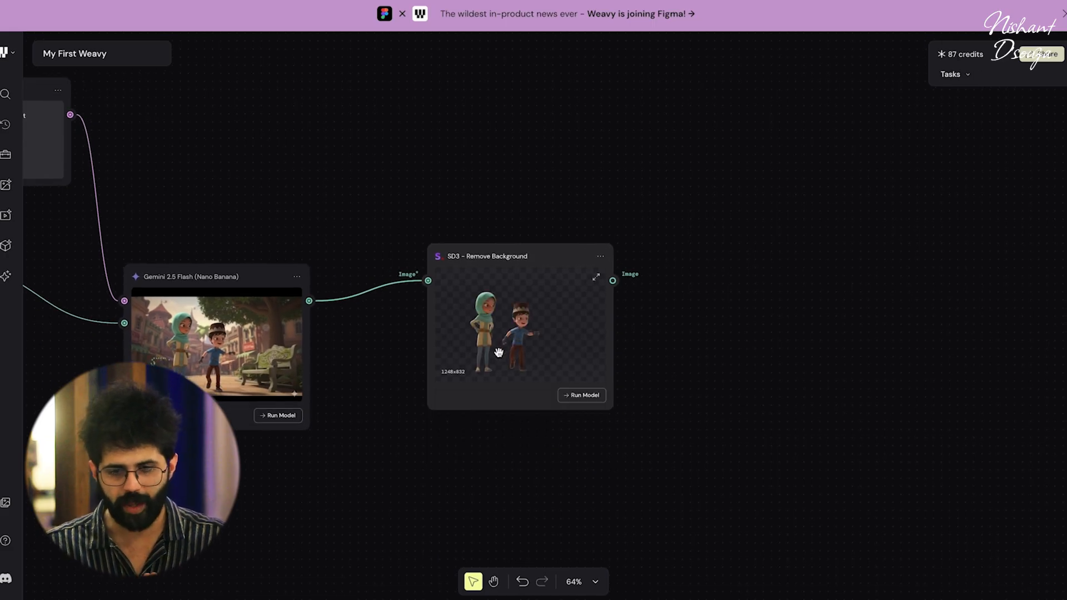
pyautogui.click(598, 281)
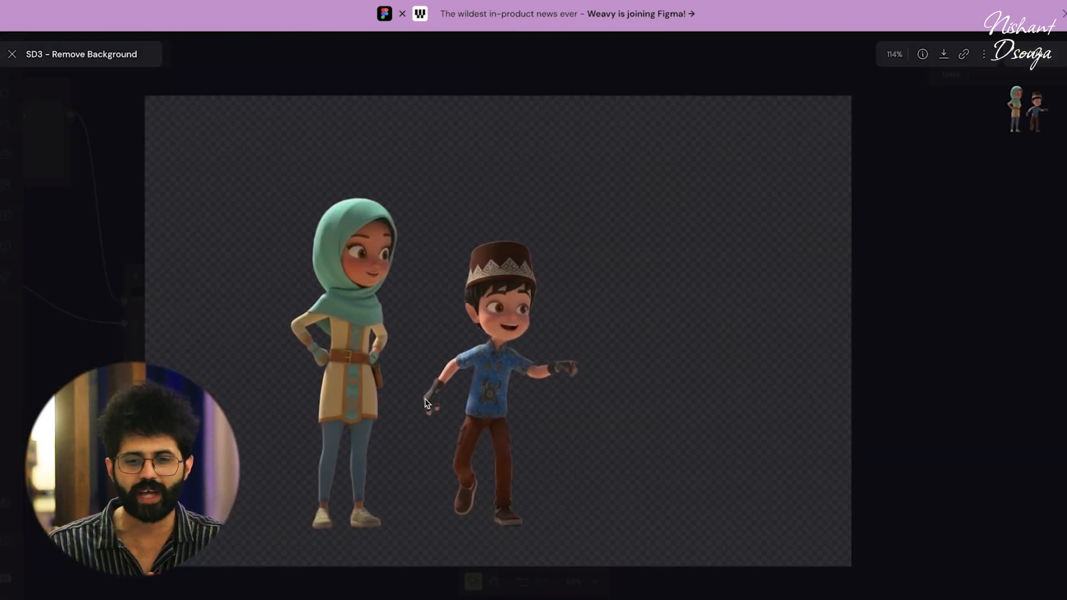
pyautogui.click(12, 54)
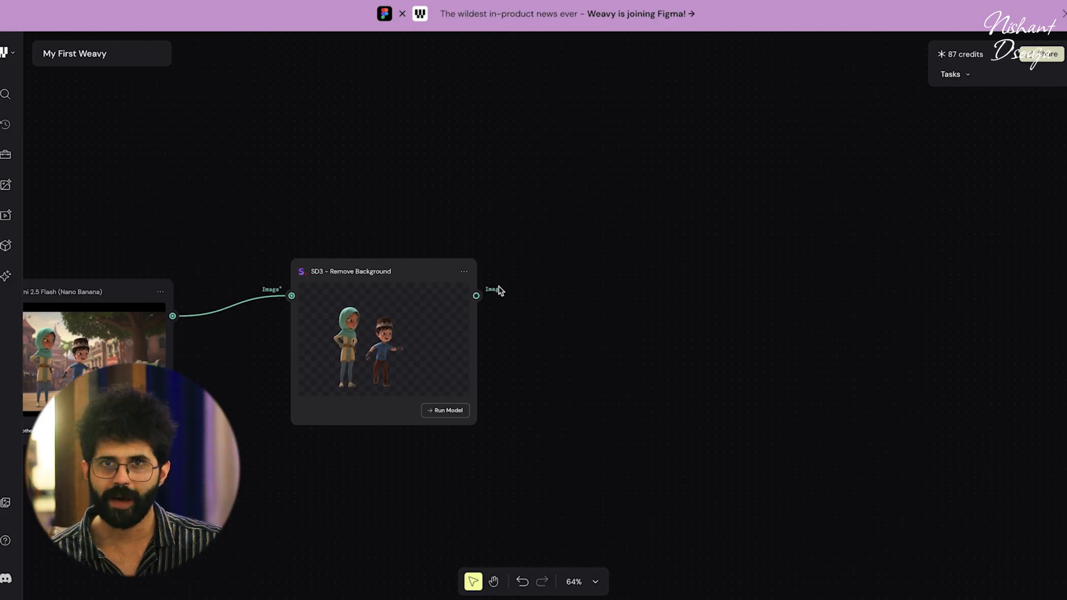
# Connect the two-character cut-out to a new Rodin V2 node and move that node up and away from its source.
pyautogui.moveTo(475, 295); pyautogui.dragTo(617, 279)
pyautogui.write('3d')
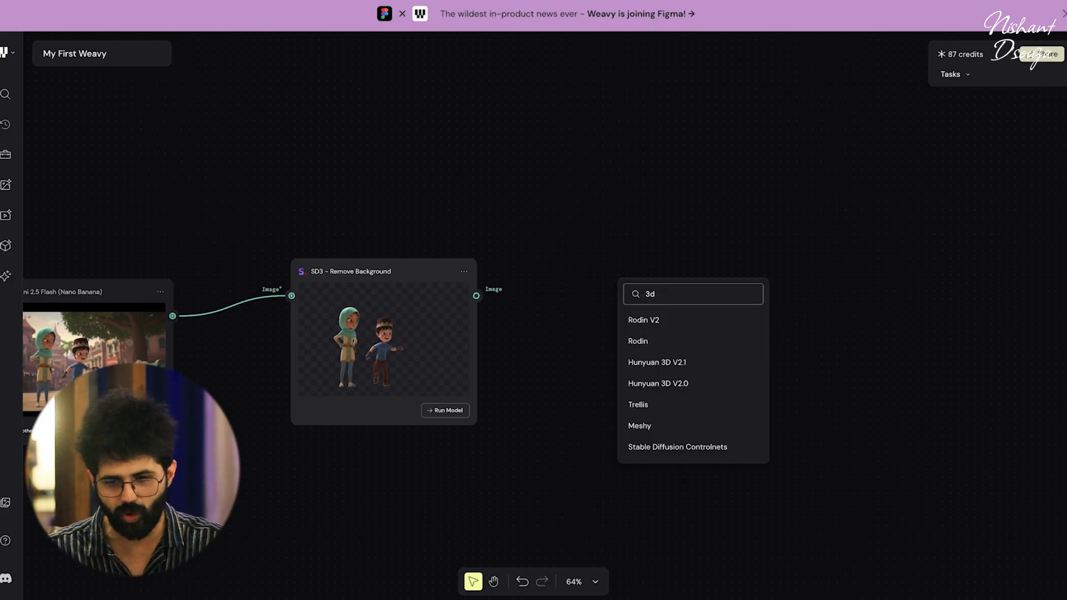
pyautogui.click(654, 322)
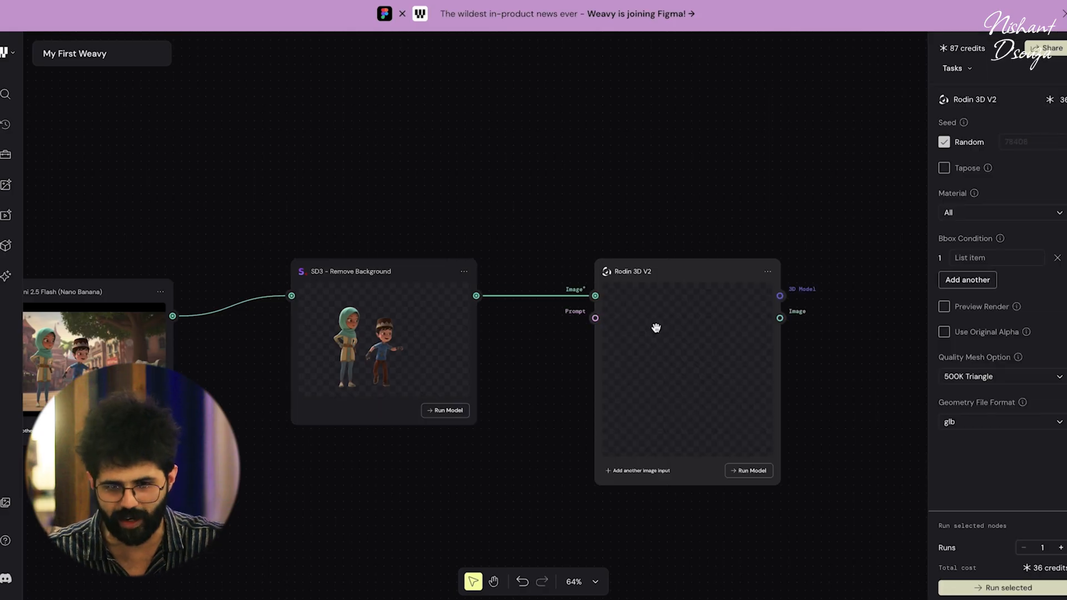
pyautogui.hscroll(5, 656, 328)
pyautogui.moveTo(574, 298); pyautogui.dragTo(641, 221)
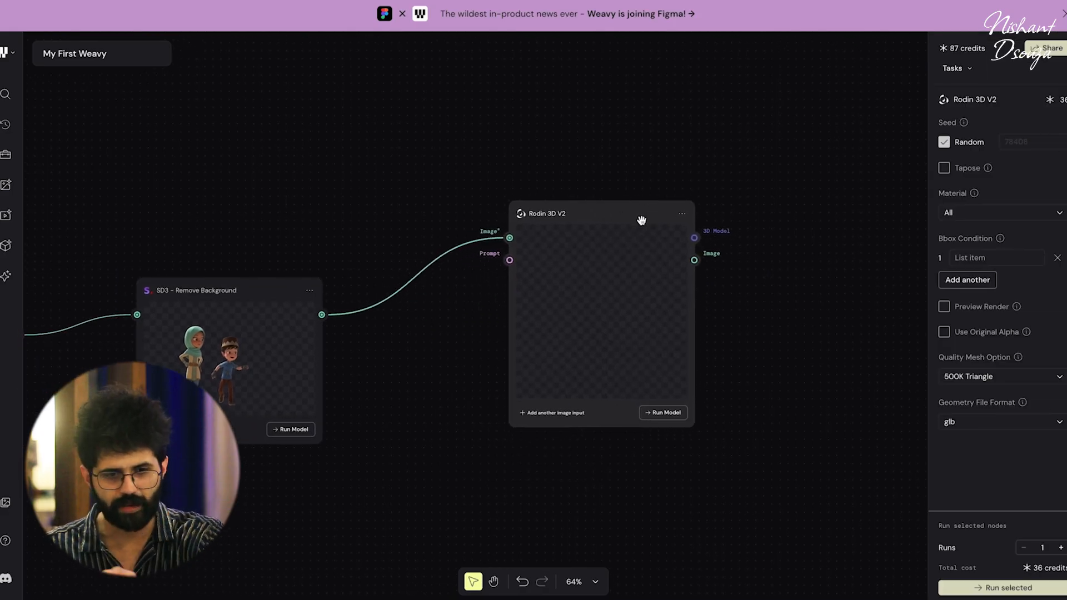
# Add an Image Describer node below the Rodin 3D V2 node and connect the two-character cut-out to its image input.
pyautogui.scroll(-3, 438, 392)
pyautogui.hscroll(2, 439, 392)
pyautogui.click(408, 420)
pyautogui.rightClick(388, 431)
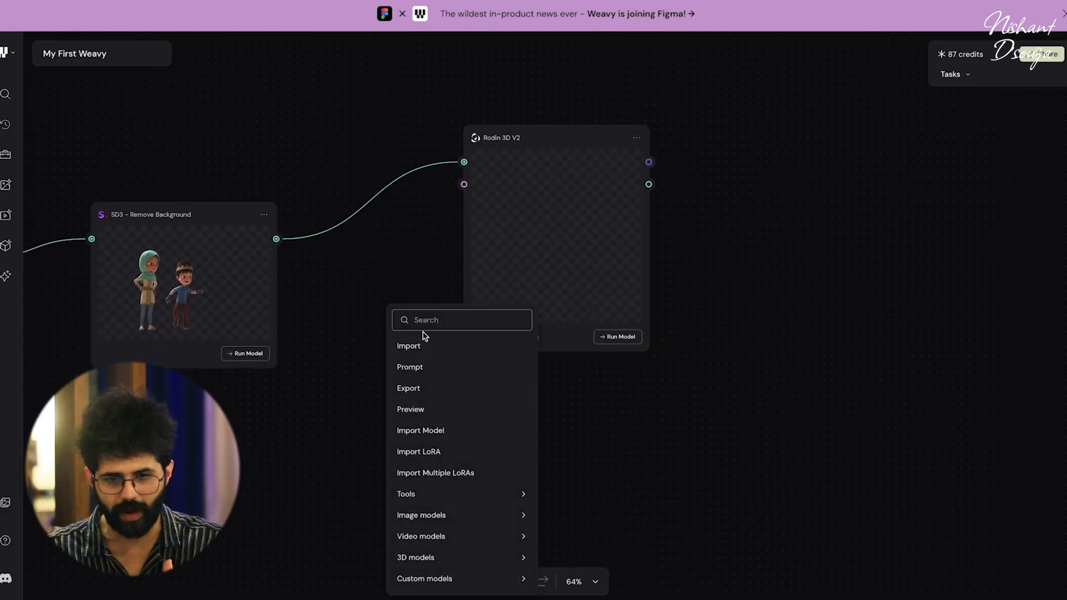
pyautogui.write('ima')
pyautogui.click(438, 269)
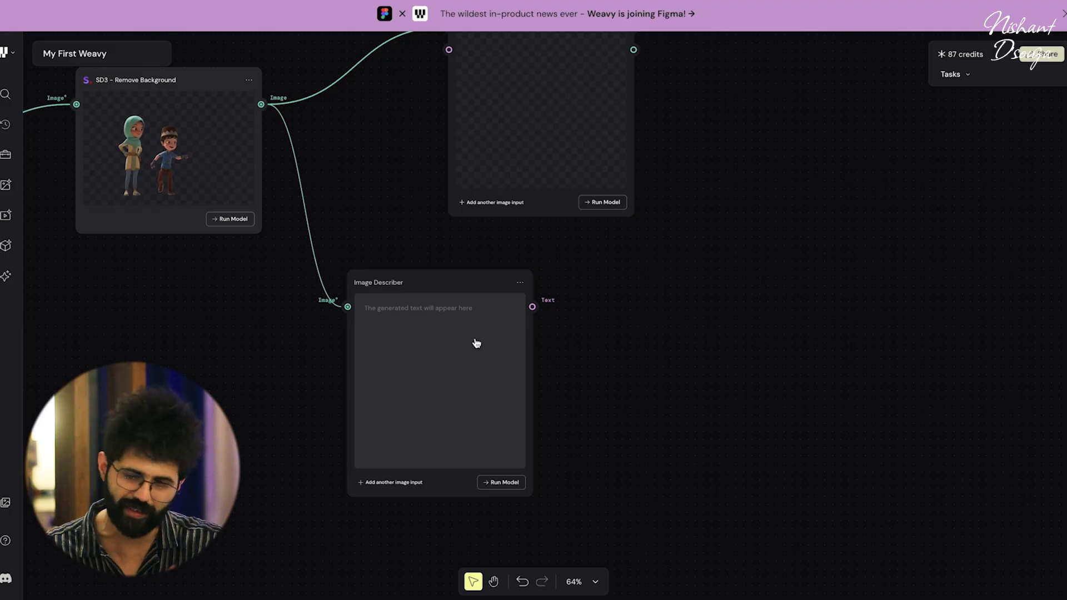
# Run the Image Describer model on the cut-out and read the generated description.
pyautogui.click(501, 482)
pyautogui.hscroll(2, 511, 416)
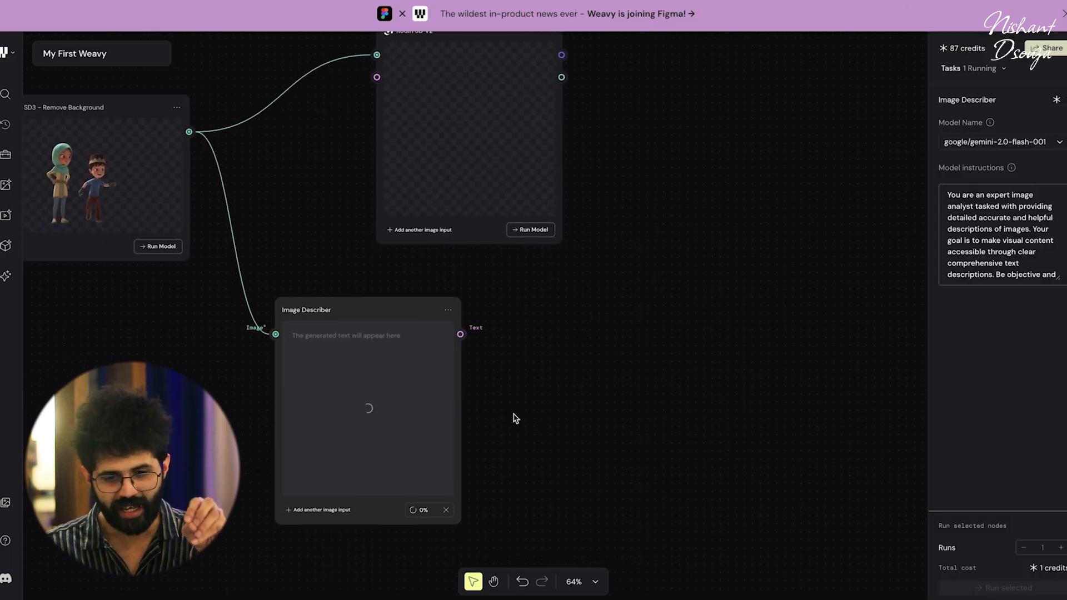
pyautogui.hscroll(-3, 511, 416)
pyautogui.scroll(4, 489, 383)
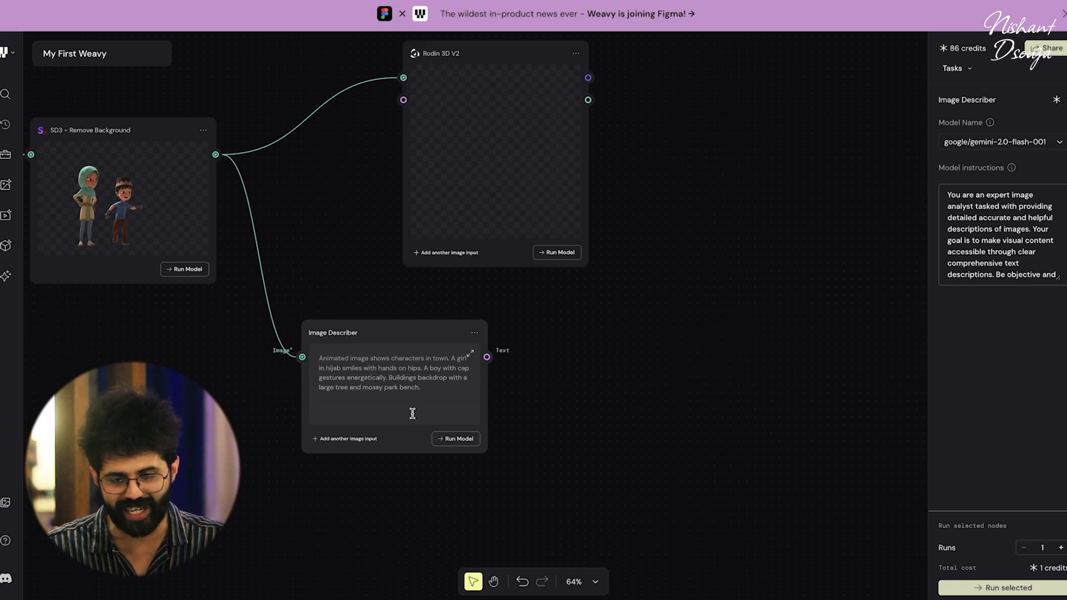
pyautogui.hscroll(5, 619, 312)
pyautogui.scroll(-2, 619, 311)
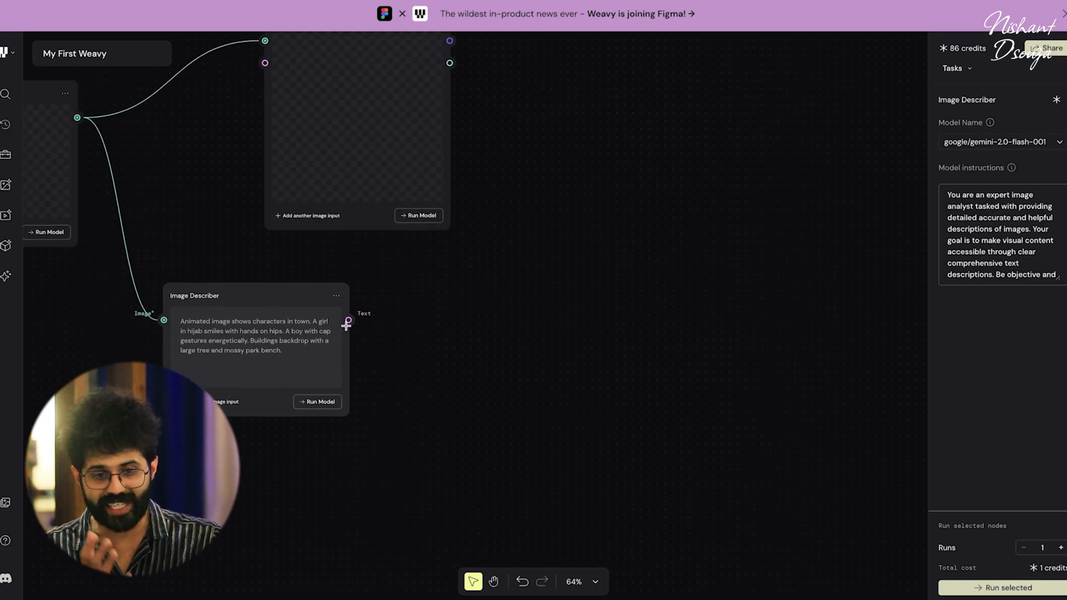
# Connect the Image Describer's text output to the prompt input of a new Imagen 4 node.
pyautogui.moveTo(347, 322); pyautogui.dragTo(350, 321)
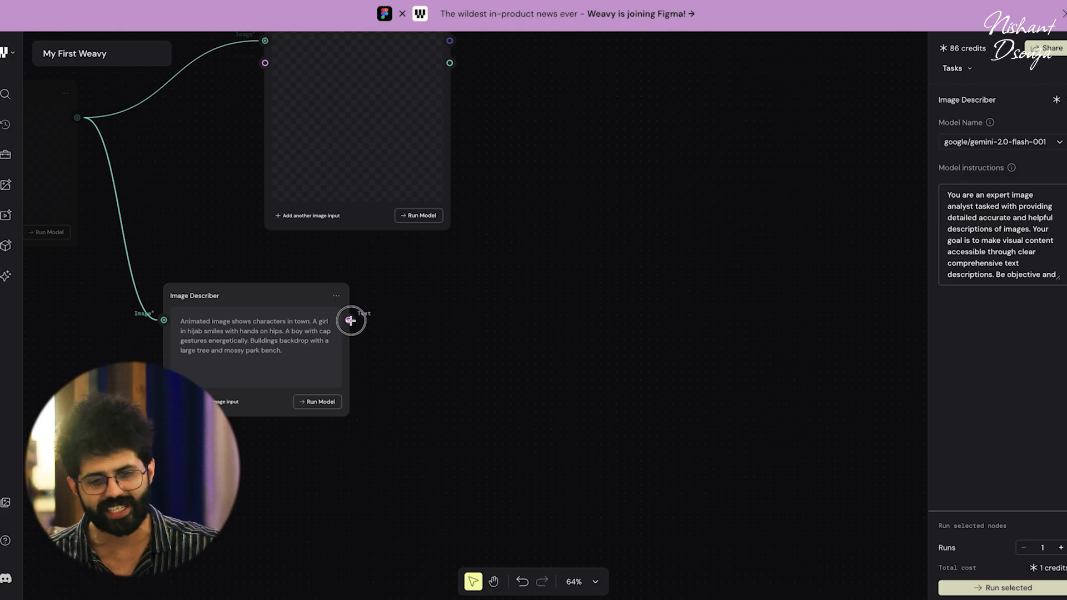
pyautogui.moveTo(350, 321); pyautogui.dragTo(467, 351)
pyautogui.write('image')
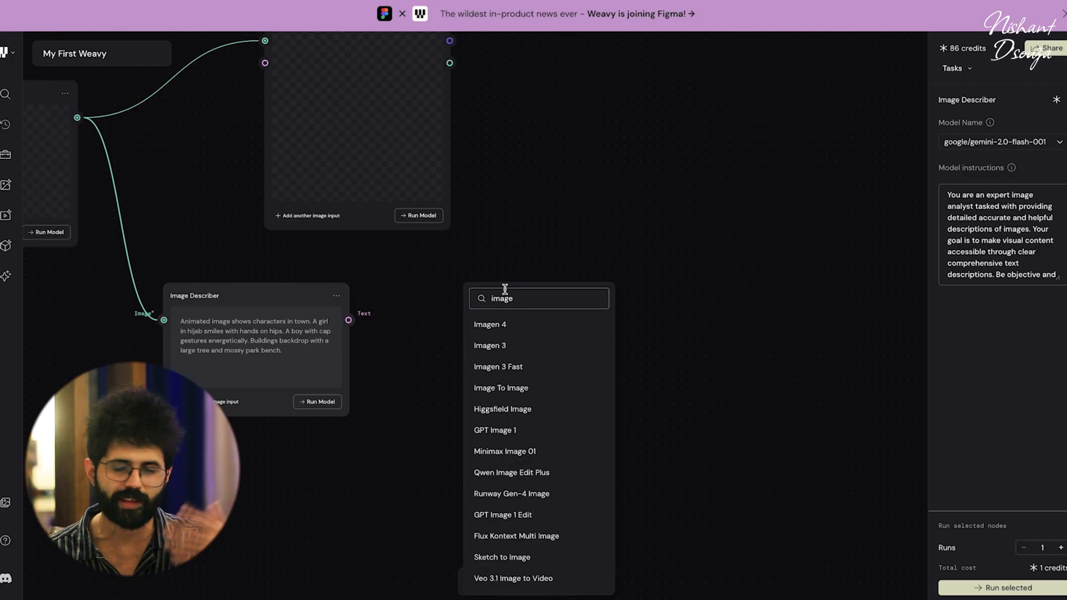
pyautogui.click(522, 324)
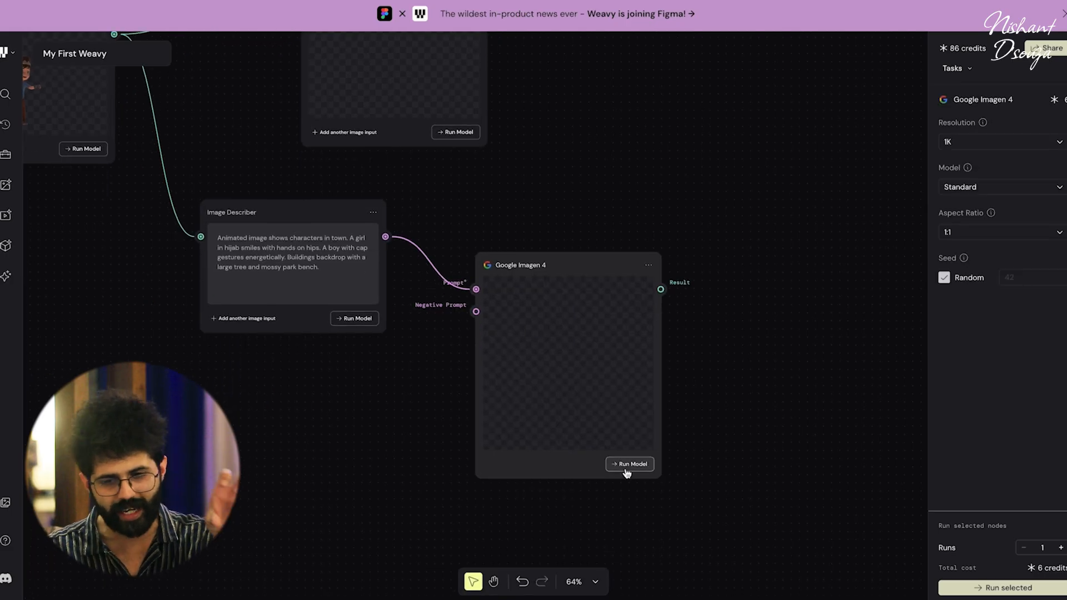
# Run the Google Imagen 4 model with a 16:9 aspect ratio and view the generated image at full size.
pyautogui.click(627, 470)
pyautogui.scroll(5, 572, 400)
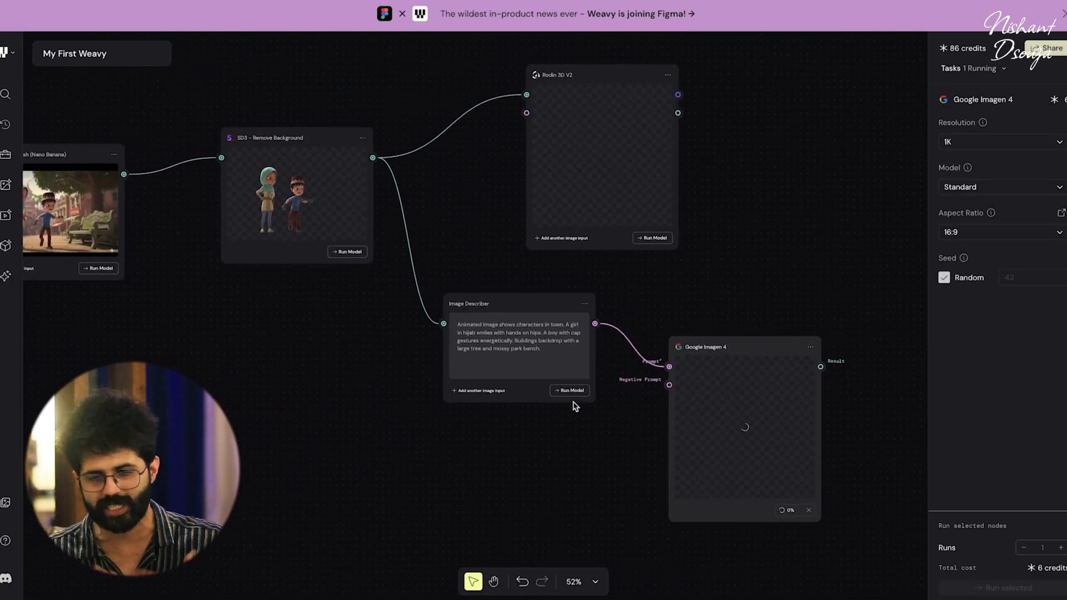
pyautogui.scroll(8, 573, 400)
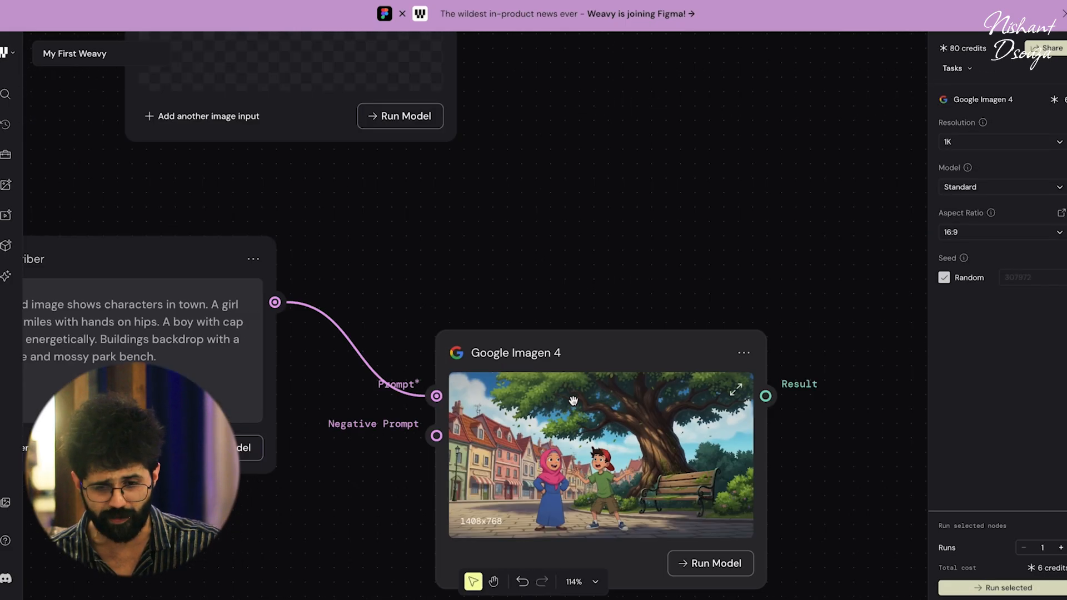
pyautogui.scroll(-3, 572, 400)
pyautogui.click(704, 329)
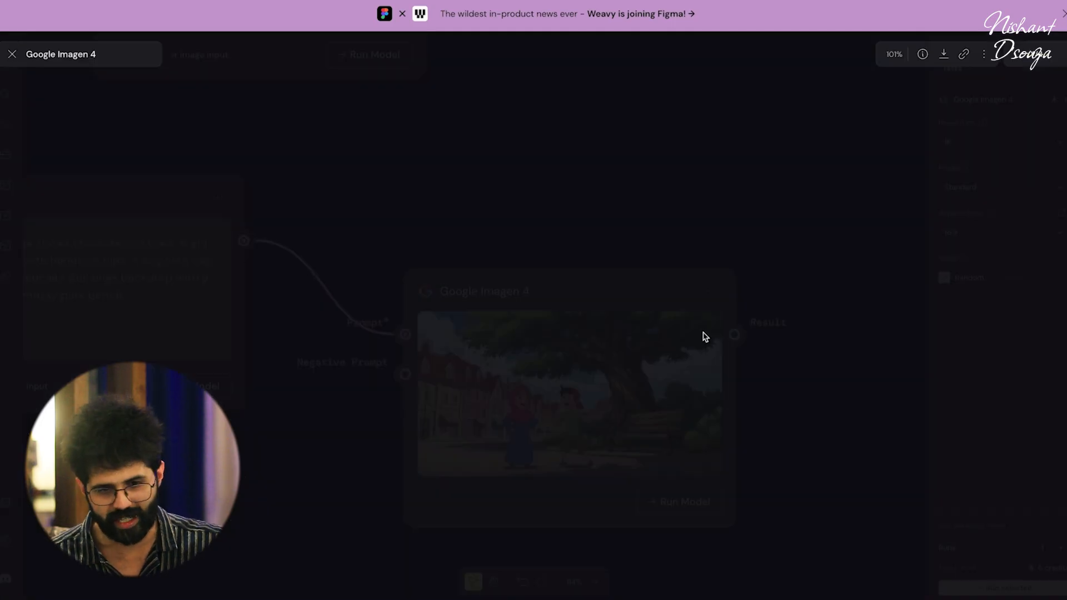
pyautogui.click(12, 54)
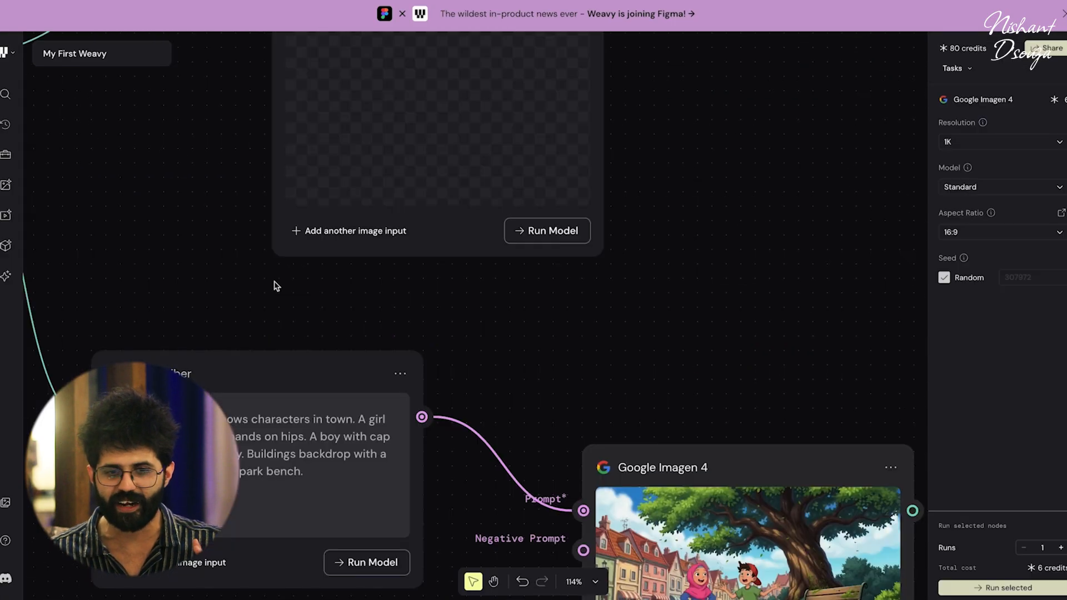
# Run the Rodin 3D V2 model on the cut-out characters and rotate the result in the node preview.
pyautogui.scroll(8, 274, 285)
pyautogui.click(542, 395)
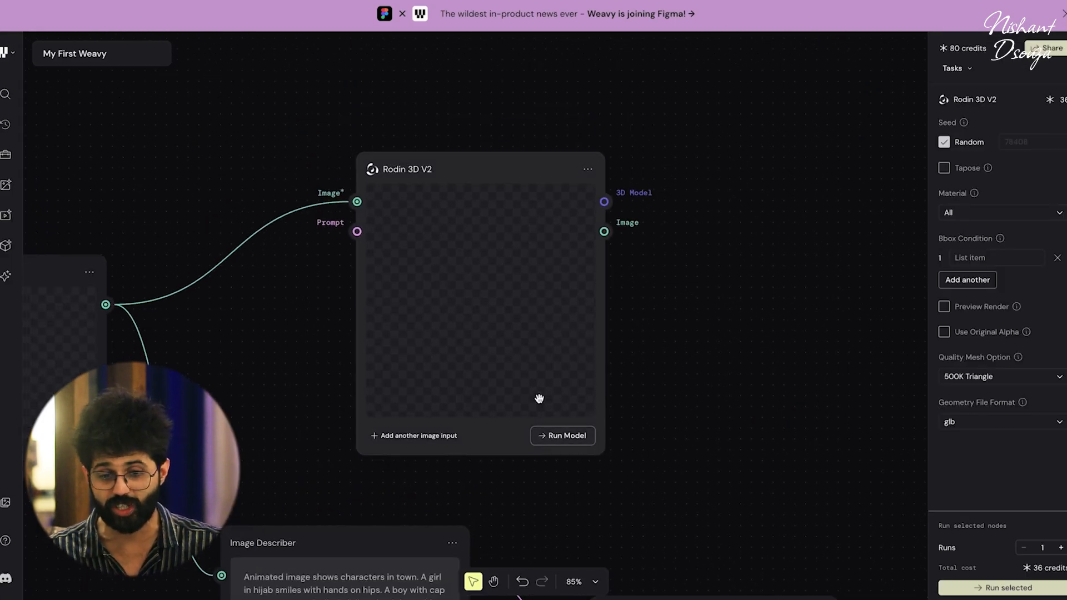
pyautogui.click(566, 439)
pyautogui.scroll(2, 566, 440)
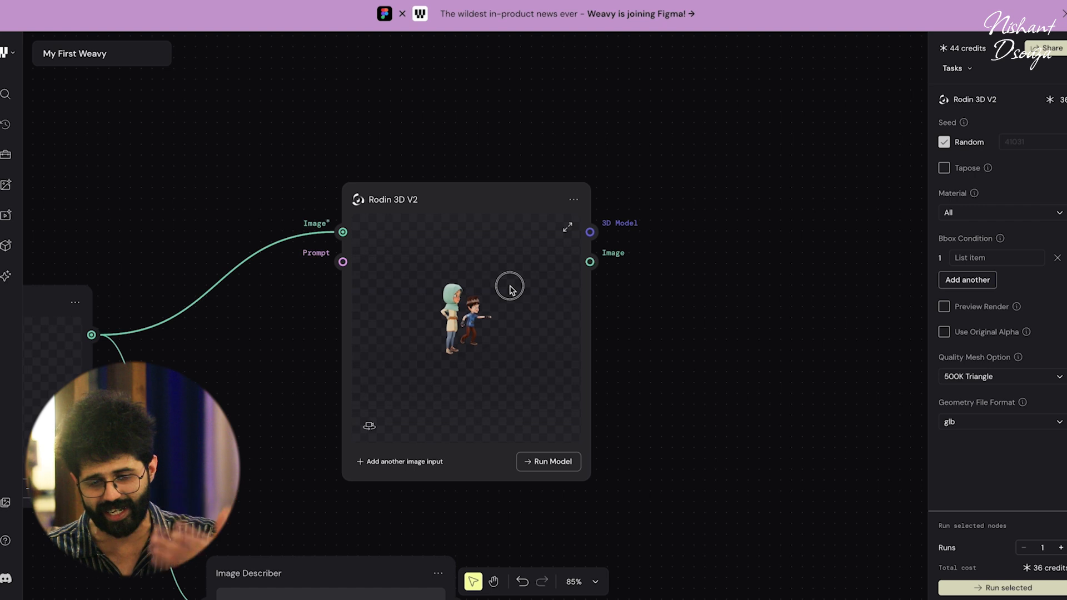
pyautogui.moveTo(510, 289); pyautogui.dragTo(500, 311)
pyautogui.scroll(5, 483, 295)
# Open the generated 3D characters at full size, rotate them, and save the model as a GLB file in Downloads.
pyautogui.click(566, 229)
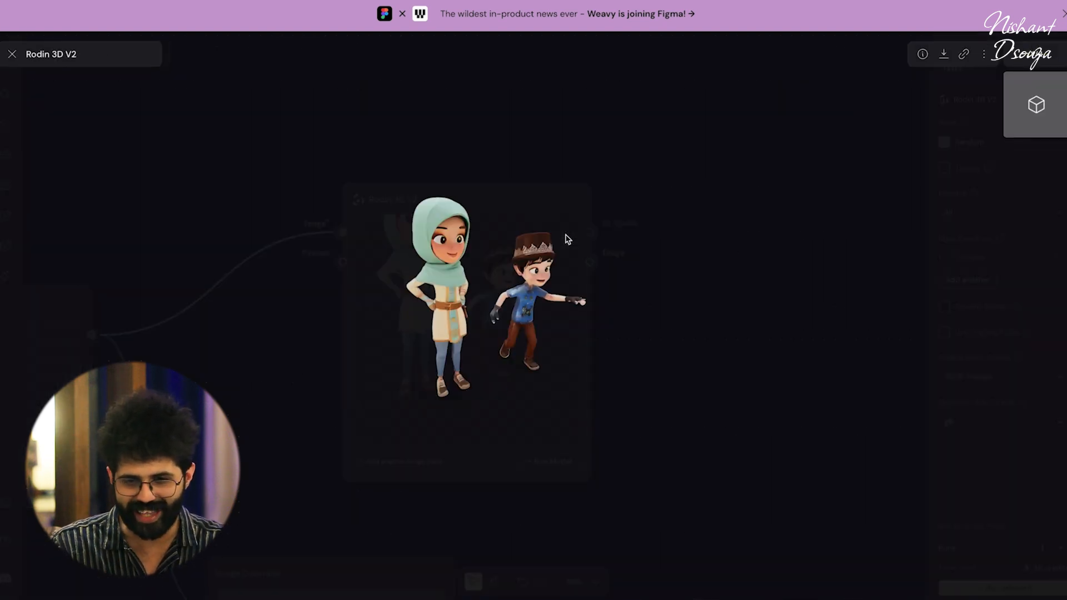
pyautogui.moveTo(520, 302); pyautogui.dragTo(585, 306)
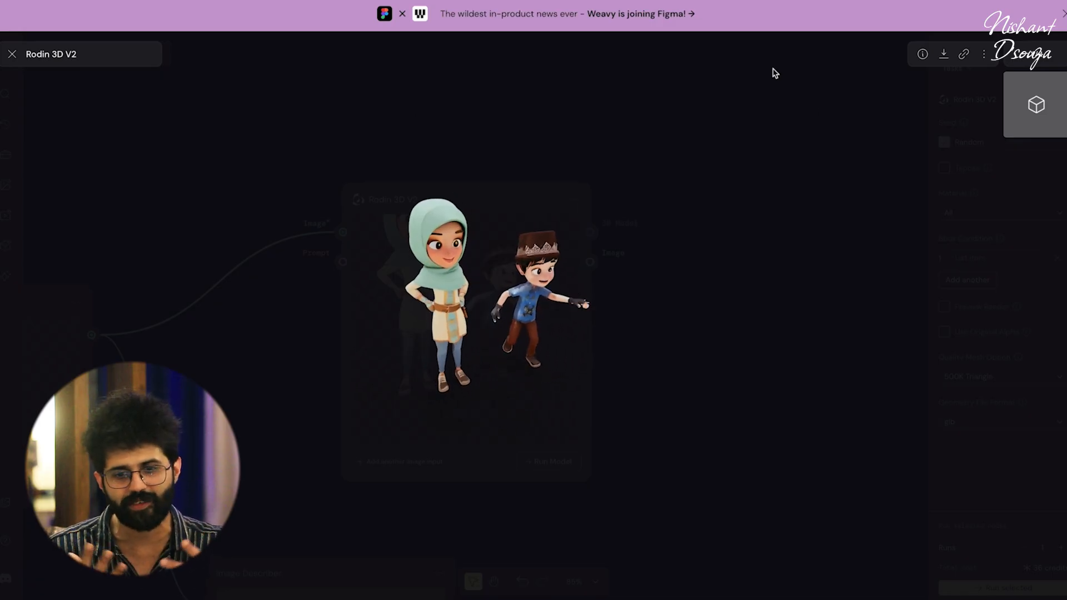
pyautogui.click(944, 53)
pyautogui.click(917, 78)
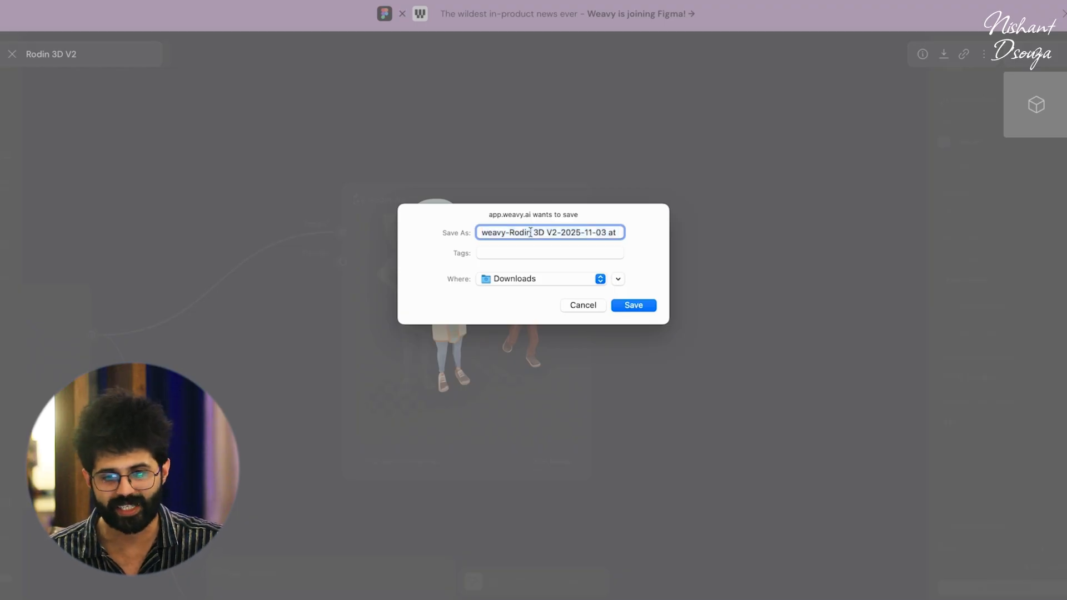
pyautogui.press('super+Right')
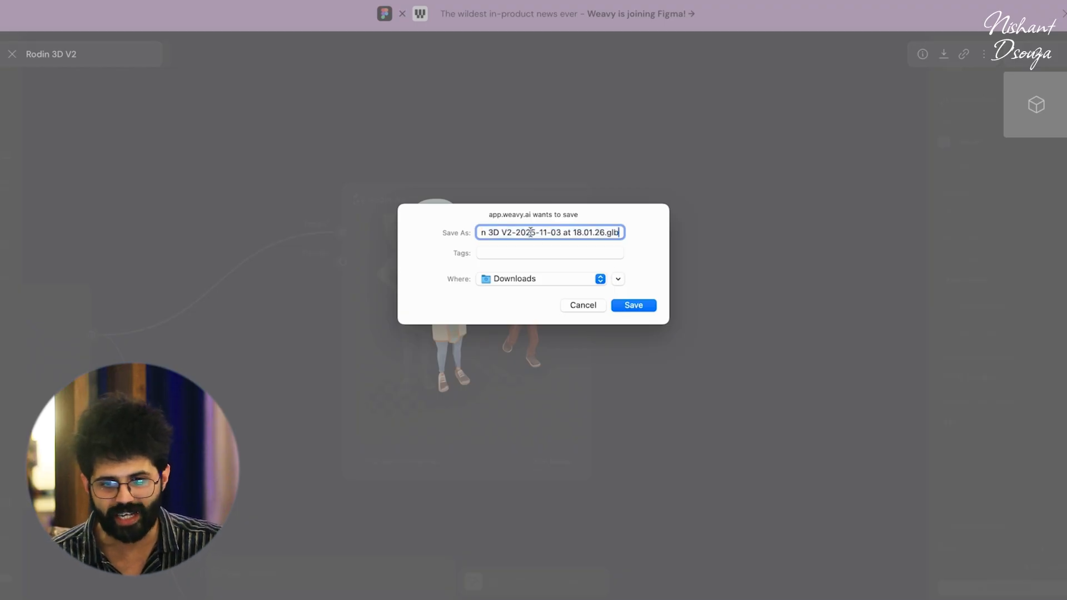
pyautogui.click(646, 305)
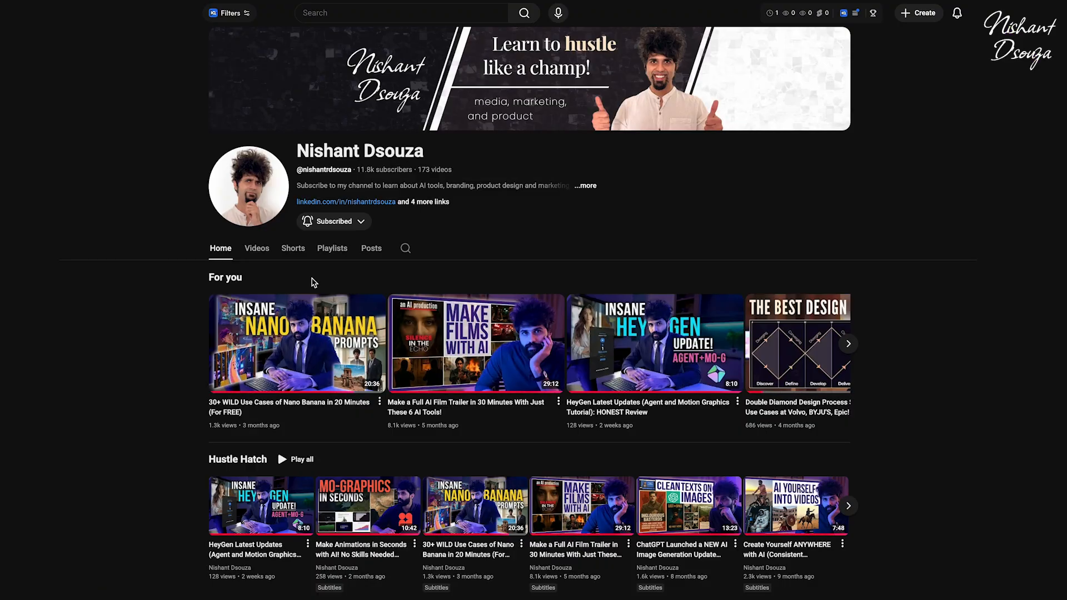
pyautogui.scroll(-3, 168, 457)
pyautogui.scroll(-4, 168, 456)
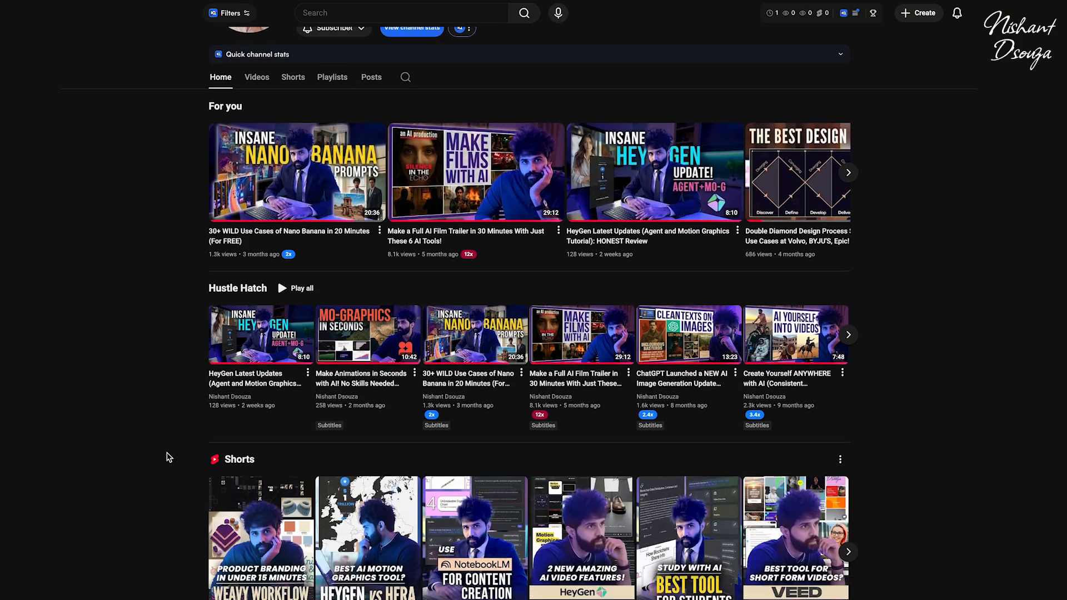
pyautogui.scroll(-10, 168, 457)
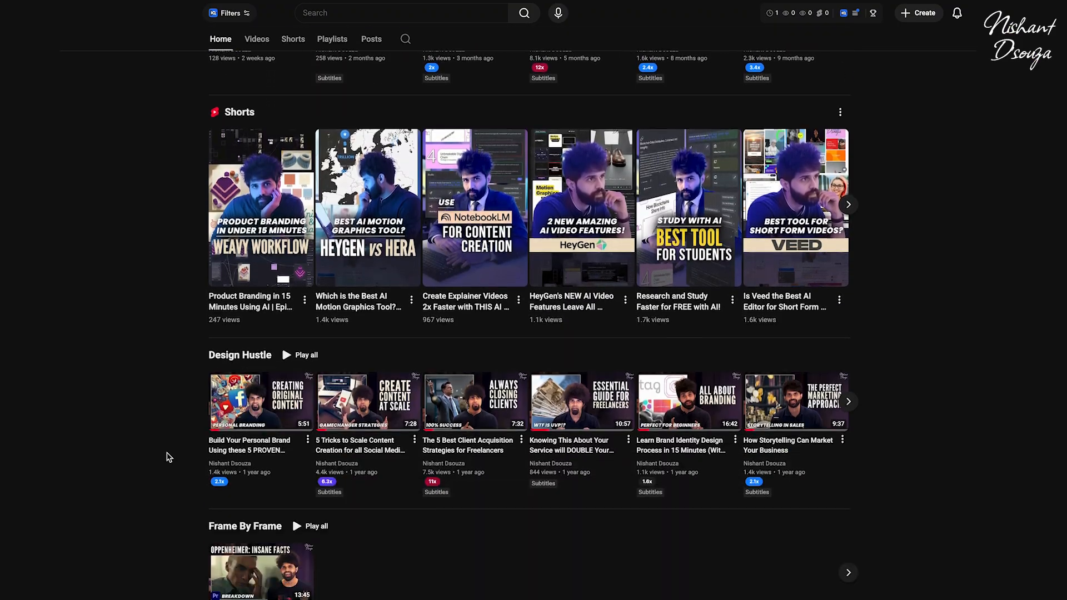
pyautogui.scroll(-3, 168, 456)
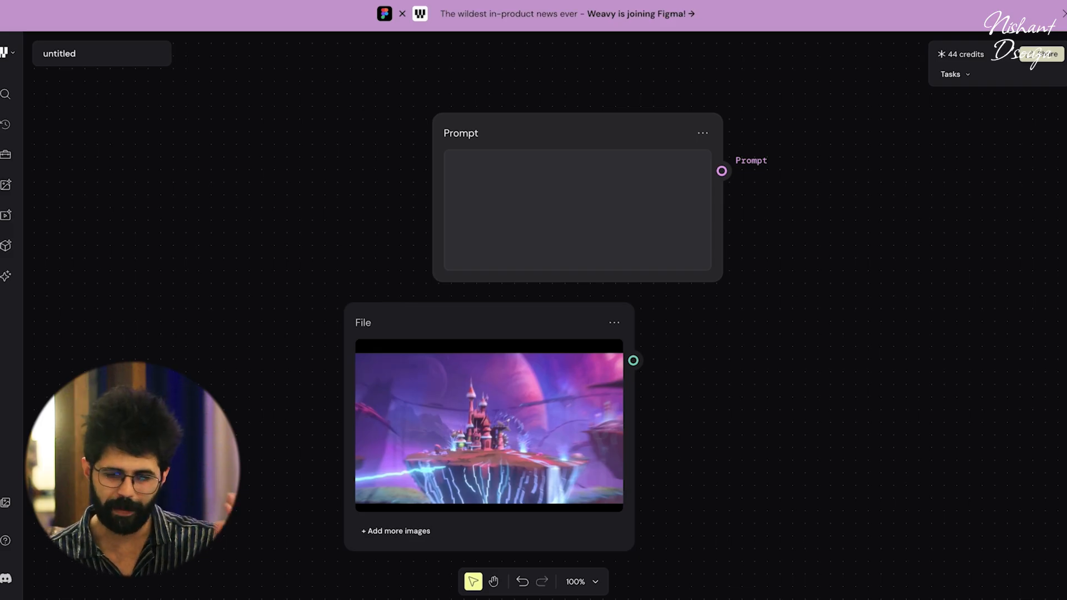
# Write the prompt "Create a sci-fi like castle in an island to make it water world based environment" in the empty Prompt node.
pyautogui.write('reate a sci-fi')
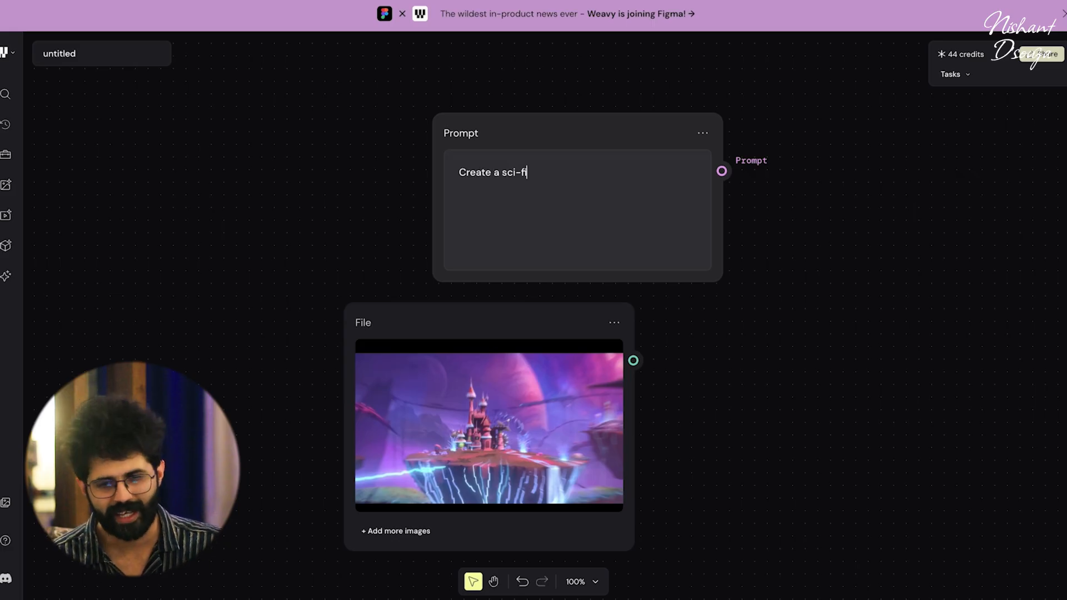
pyautogui.write(' like castle i')
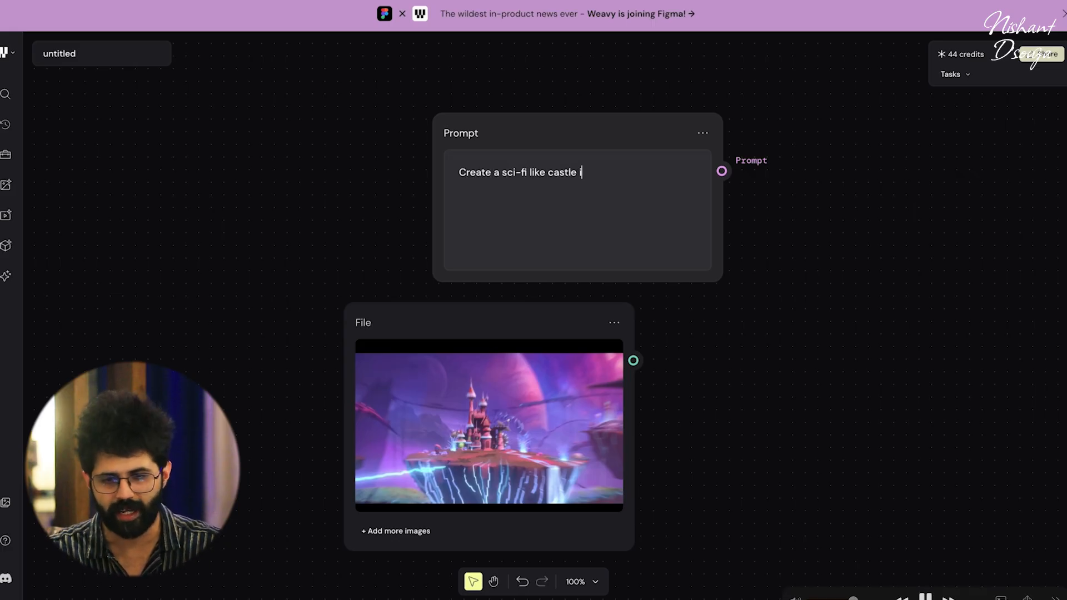
pyautogui.write('n an island')
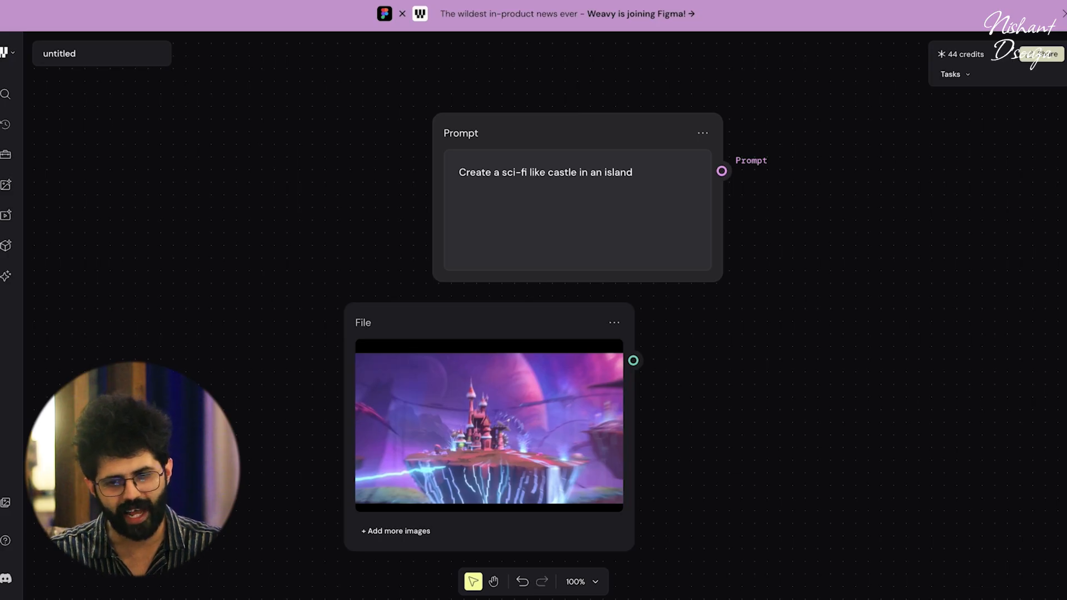
pyautogui.write(' to make it water world based environment')
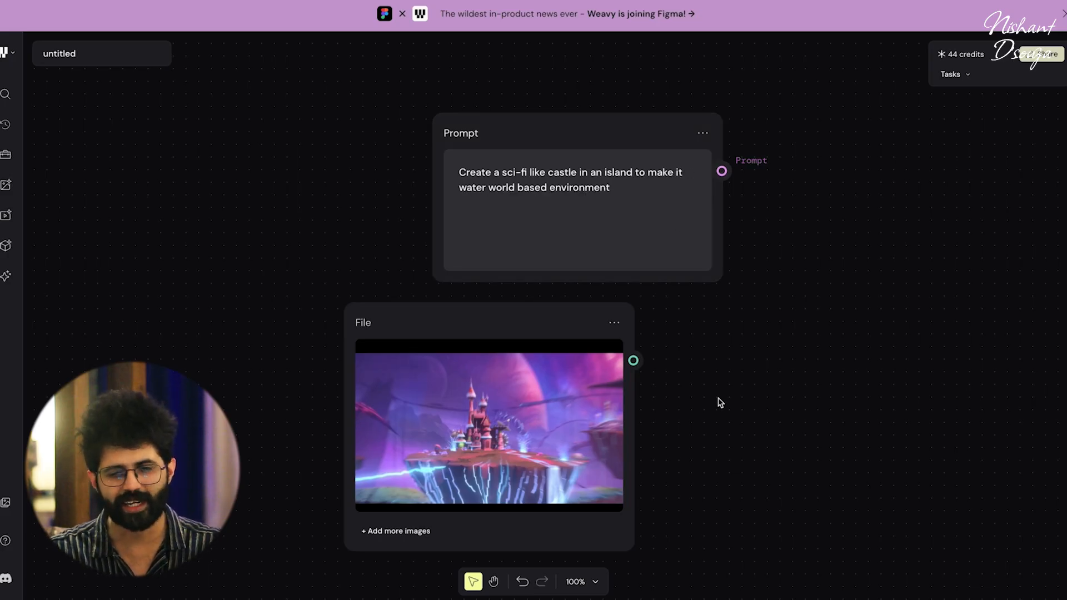
# Add a Gemini 2.5 Flash (Nano Banana) node and connect the prompt and the castle image file to its inputs.
pyautogui.scroll(-5, 720, 401)
pyautogui.scroll(4, 720, 402)
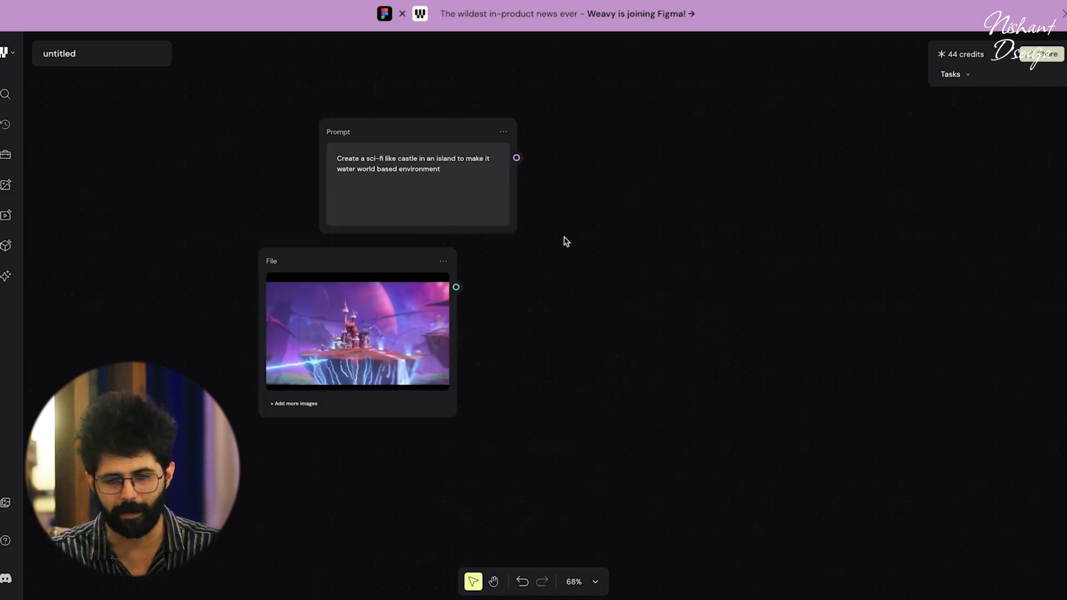
pyautogui.rightClick(602, 261)
pyautogui.write('Image')
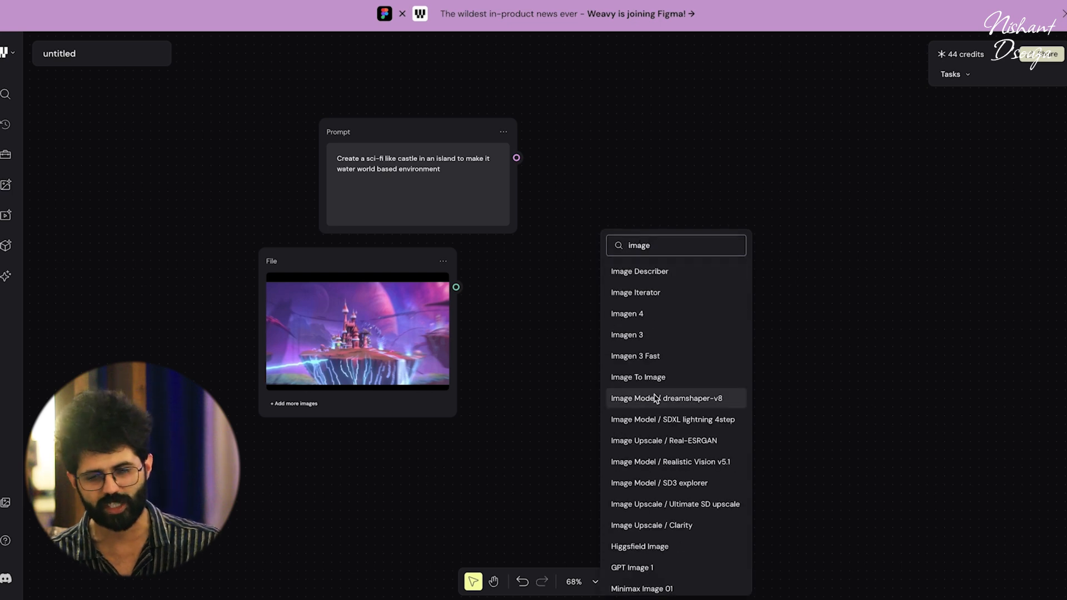
pyautogui.press('BackSpace')
pyautogui.press('BackSpace')
pyautogui.press('BackSpace')
pyautogui.press('BackSpace')
pyautogui.press('BackSpace')
pyautogui.write('nano')
pyautogui.click(633, 297)
pyautogui.moveTo(517, 157); pyautogui.dragTo(574, 274)
pyautogui.moveTo(455, 286); pyautogui.dragTo(574, 298)
# Run the Nano Banana model on the castle image and view the generated image at full size.
pyautogui.click(737, 460)
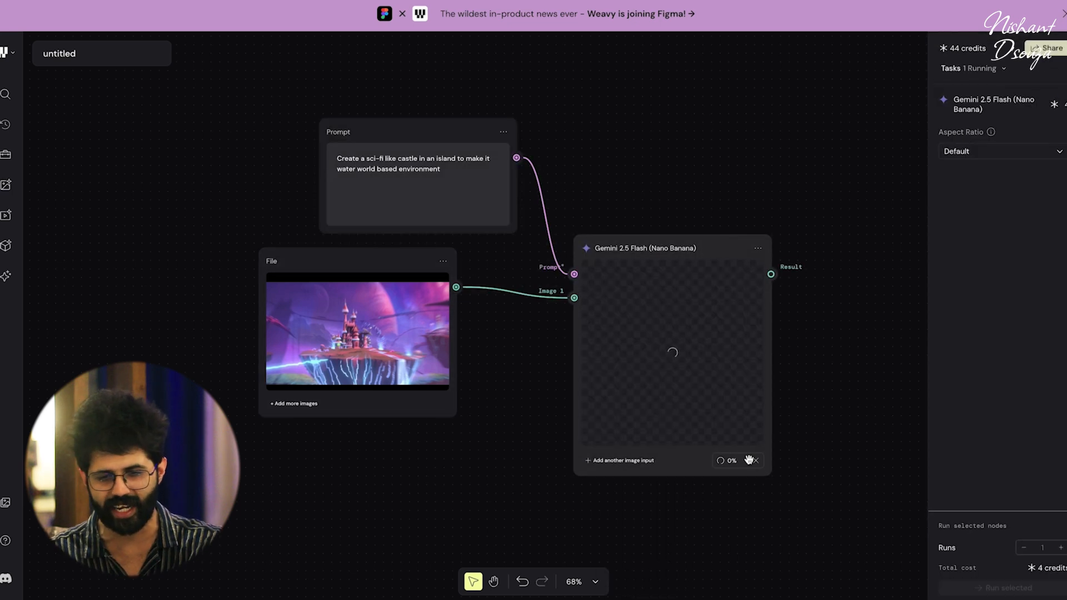
pyautogui.click(751, 460)
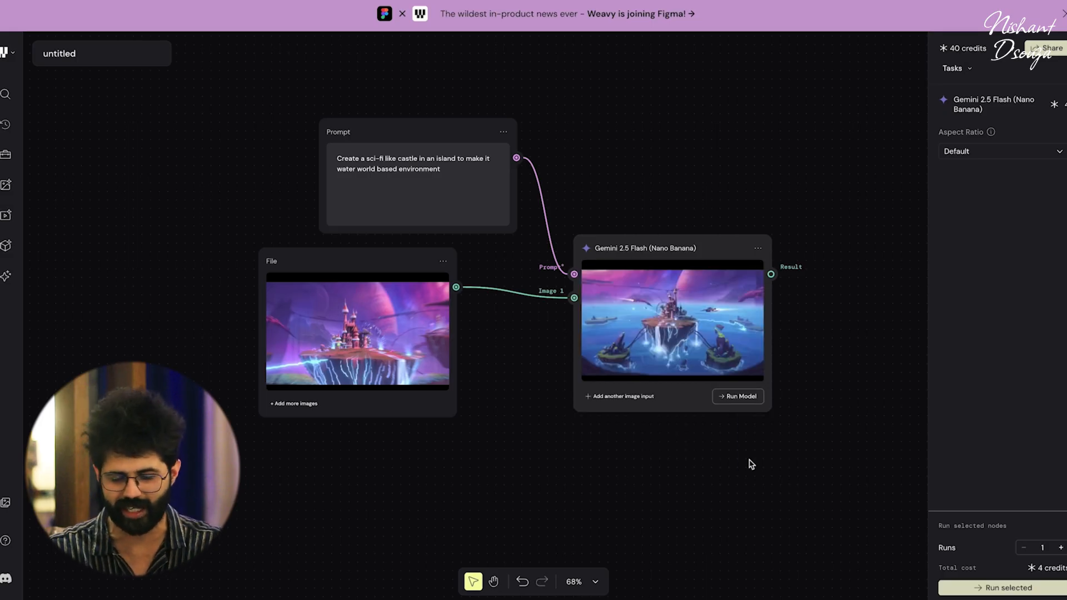
pyautogui.doubleClick(645, 333)
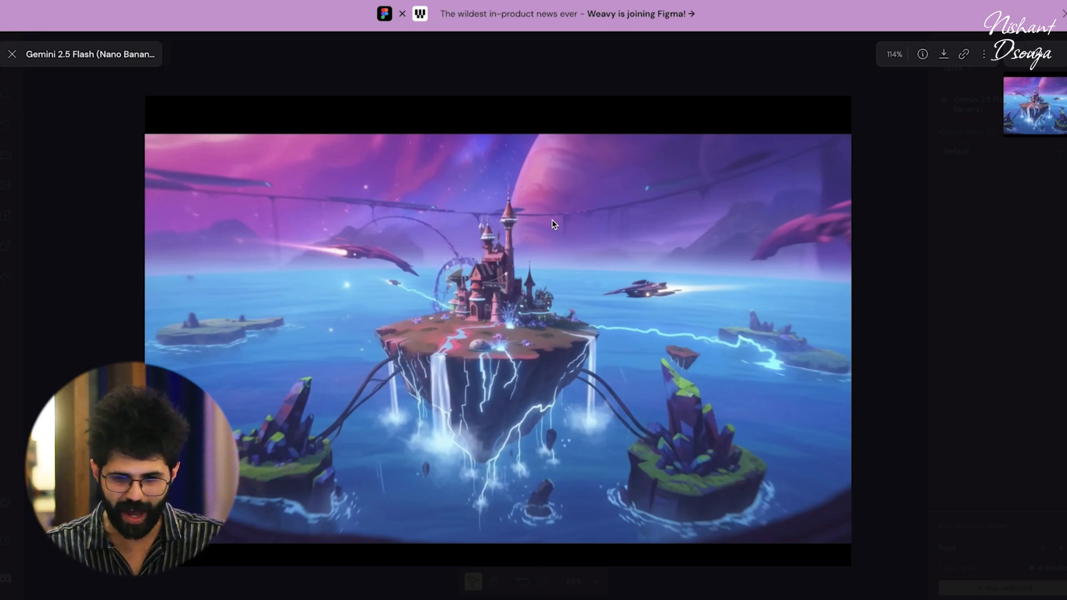
pyautogui.click(11, 54)
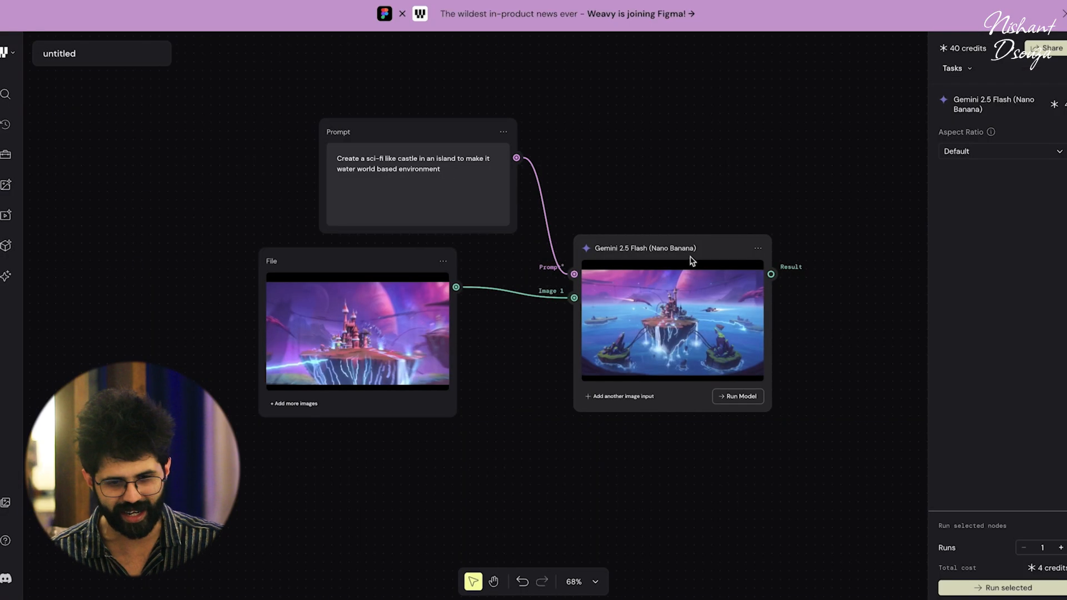
pyautogui.scroll(-2, 690, 222)
pyautogui.scroll(3, 711, 289)
pyautogui.scroll(-2, 720, 311)
pyautogui.moveTo(623, 278); pyautogui.dragTo(729, 245)
pyautogui.write('promp')
pyautogui.press('BackSpace')
pyautogui.press('BackSpace')
pyautogui.press('BackSpace')
pyautogui.press('BackSpace')
pyautogui.press('BackSpace')
pyautogui.press('BackSpace')
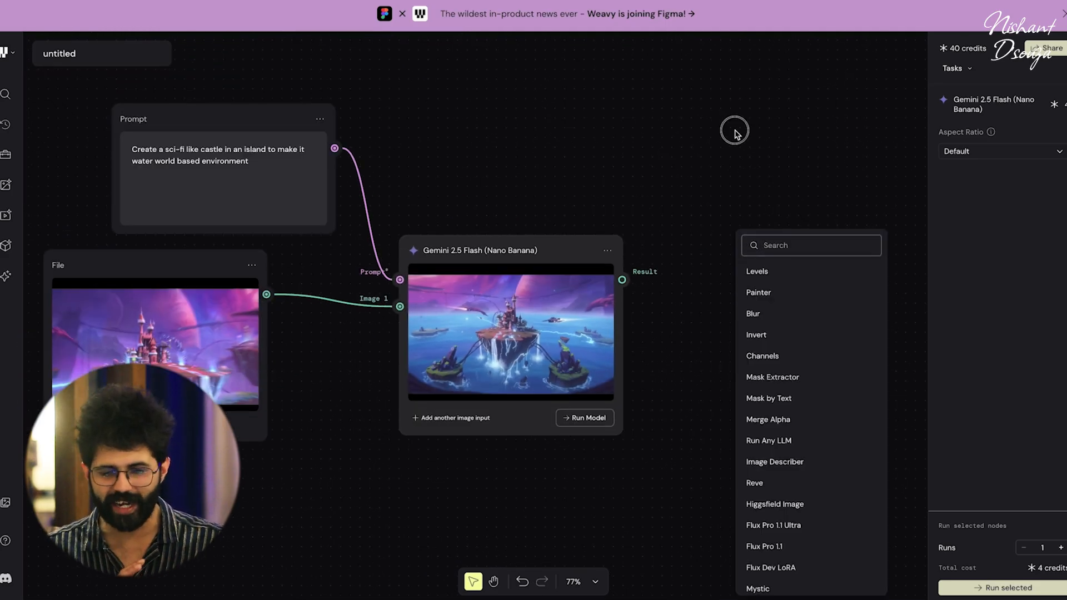
pyautogui.click(679, 142)
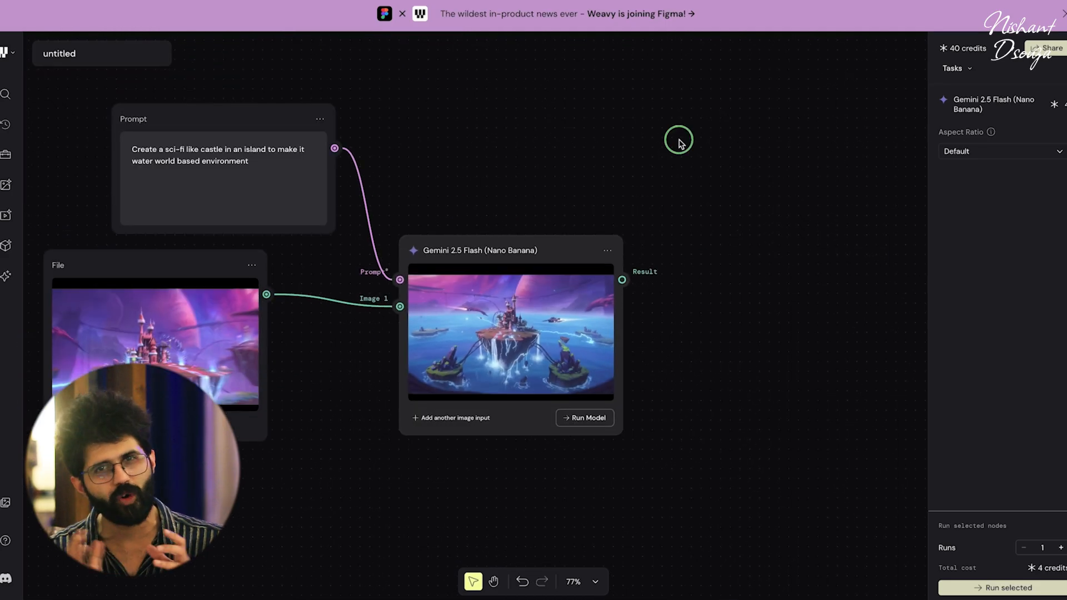
# Add a Prompt node above the Nano Banana node requesting blue skies, a much tighter shot, a higher-definition castle and a larger main island in the center.
pyautogui.doubleClick(679, 142)
pyautogui.click(708, 198)
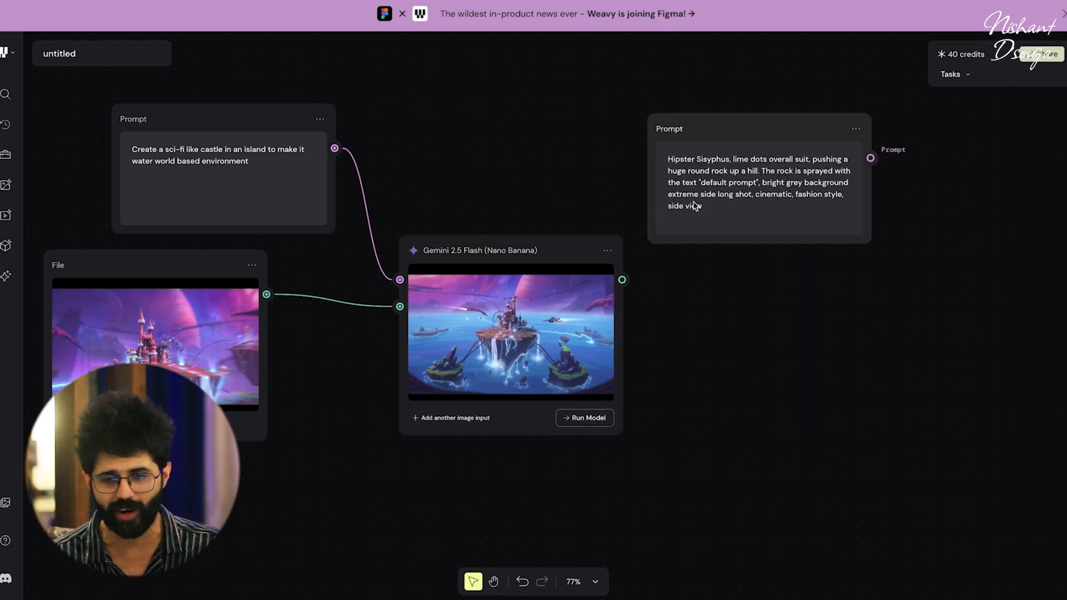
pyautogui.tripleClick(695, 207)
pyautogui.write('make the ')
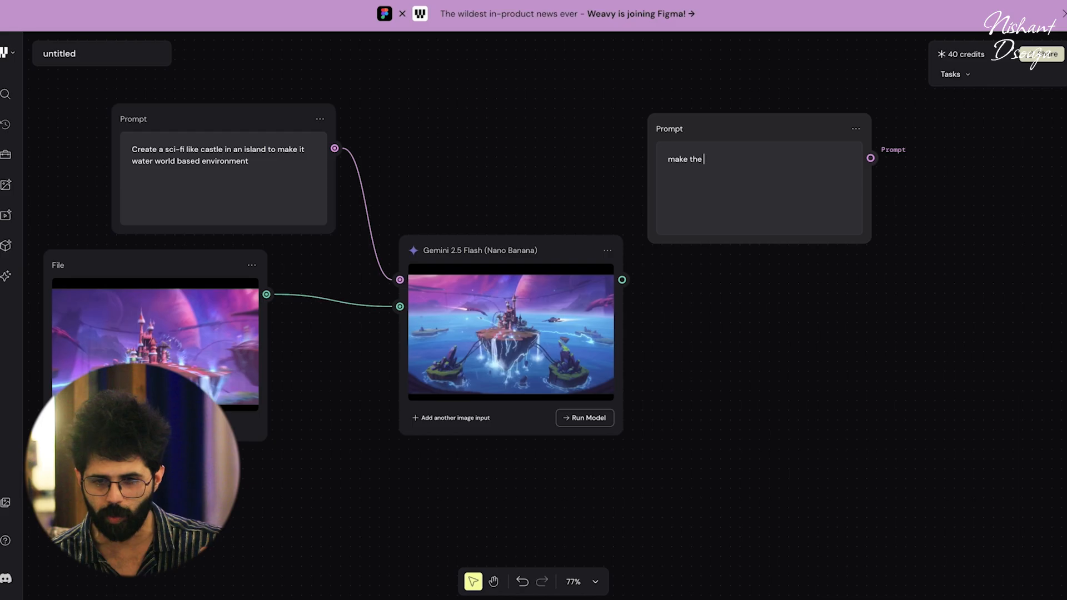
pyautogui.write('background blue skies and m')
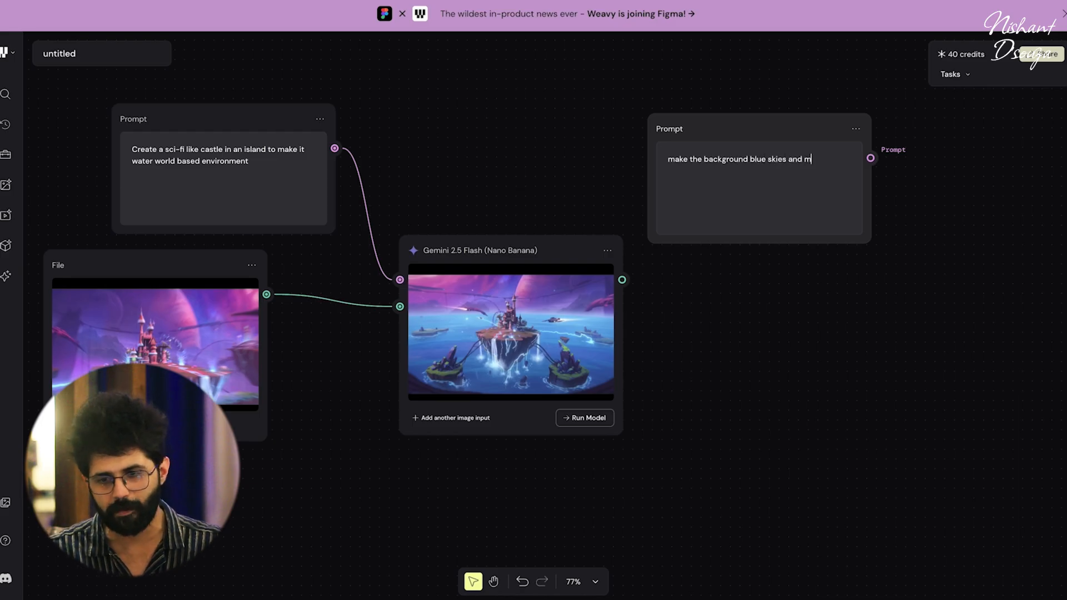
pyautogui.write('ake the shot much tighter - make t')
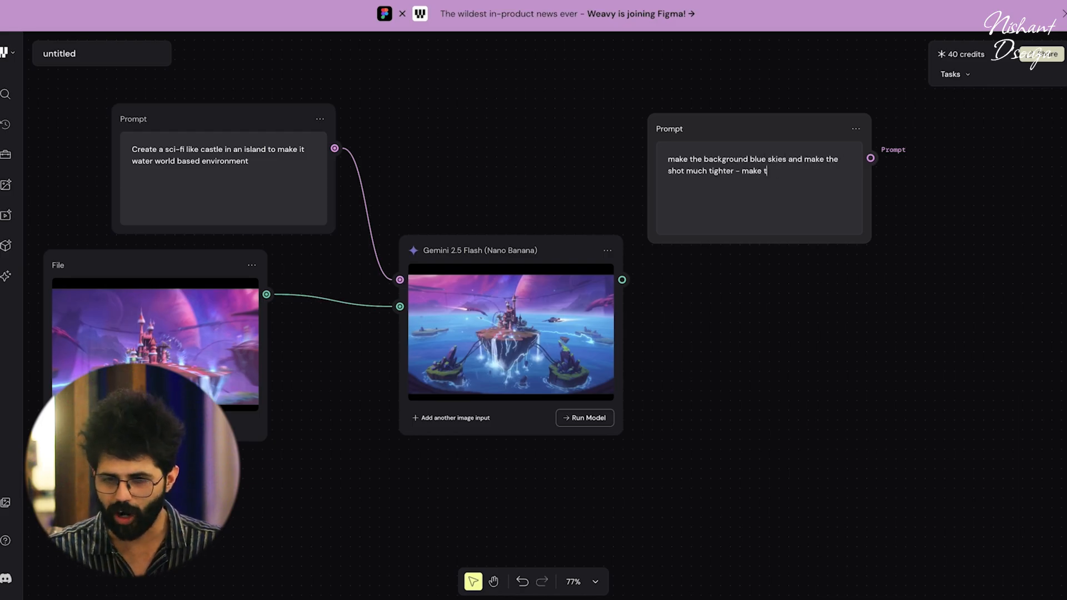
pyautogui.write('he castle a lot more high definition')
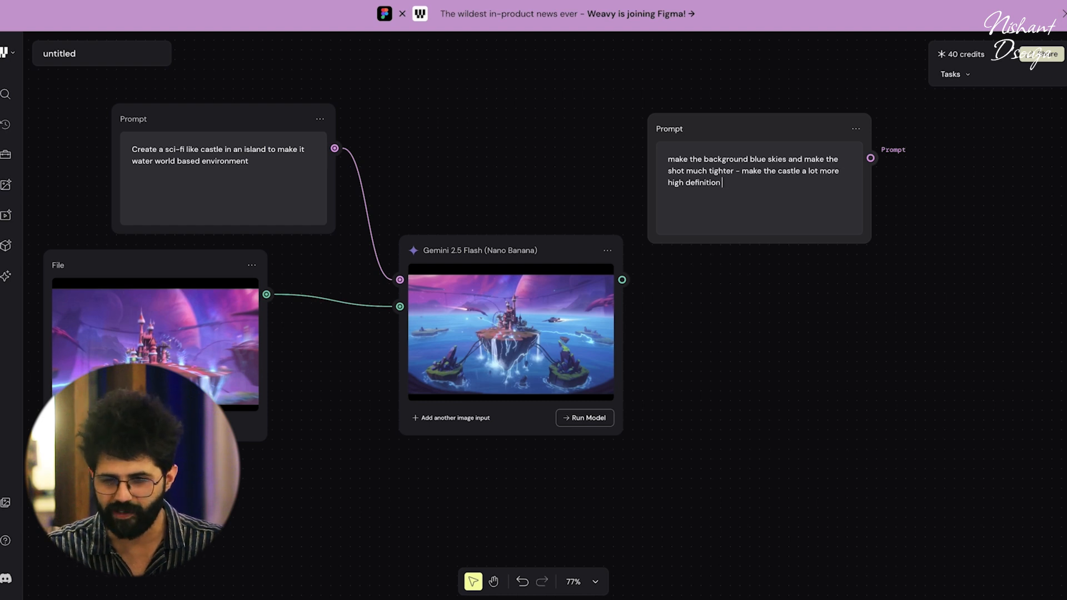
pyautogui.write(' - and increase the')
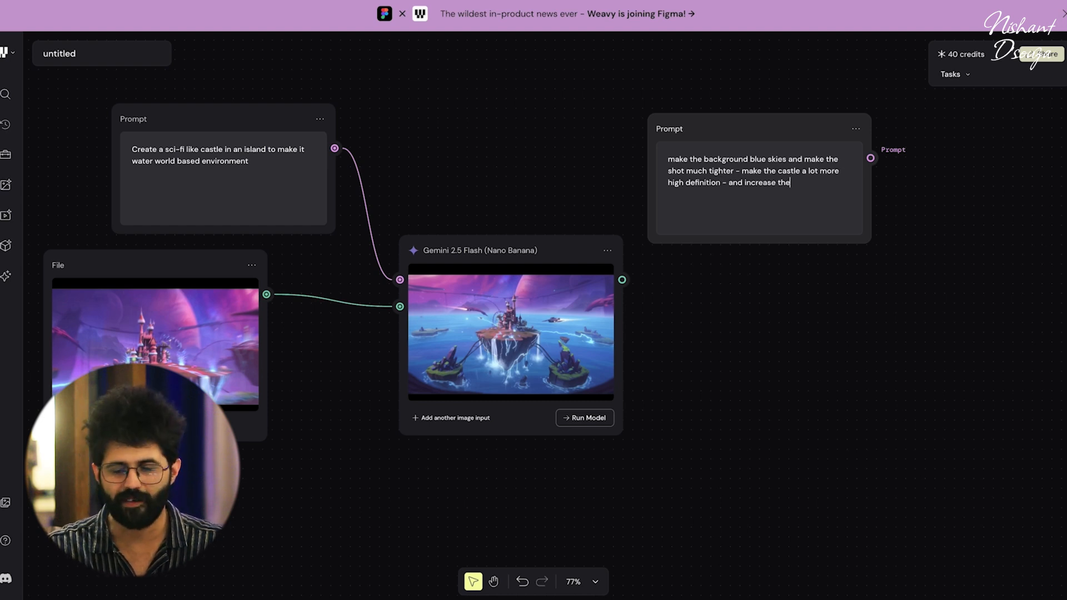
pyautogui.write(' size of the main island in the center')
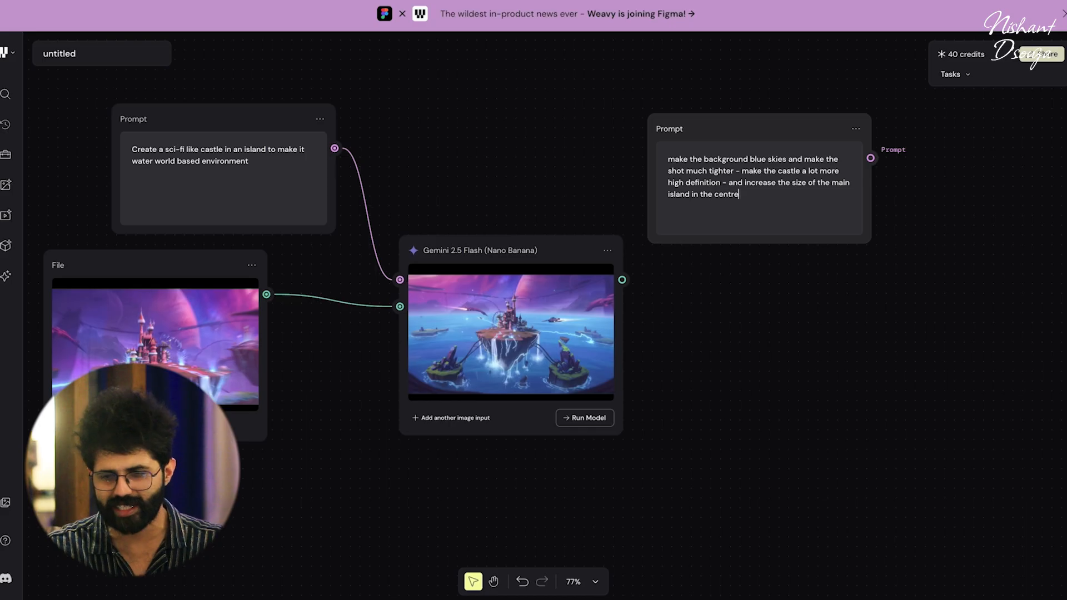
pyautogui.click(772, 315)
pyautogui.hscroll(2, 771, 315)
pyautogui.moveTo(738, 95); pyautogui.dragTo(499, 61)
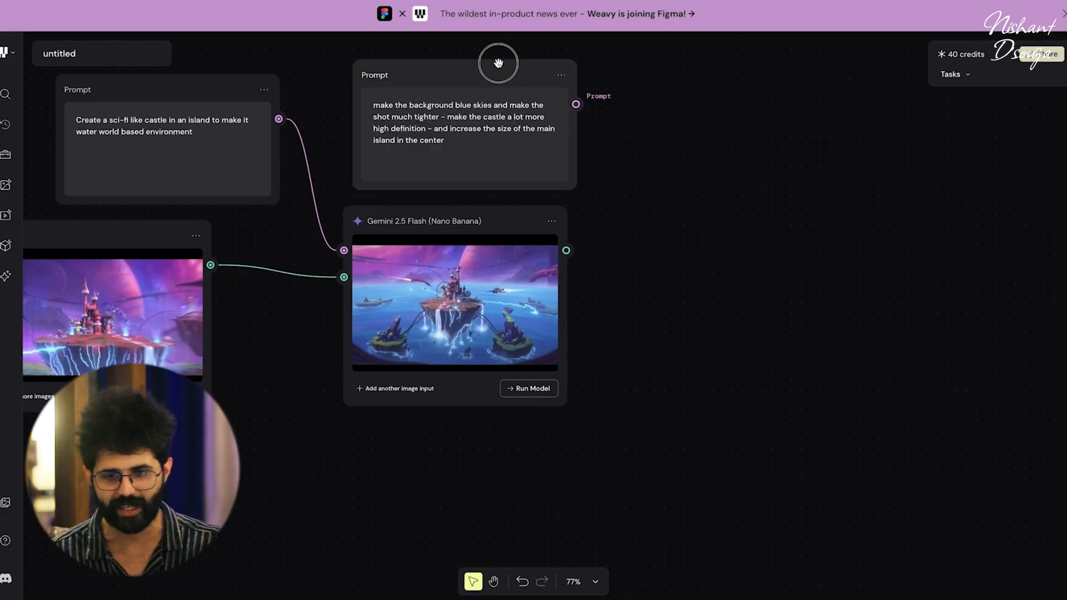
# Add a second Gemini 2.5 Flash (Nano Banana) node and connect the first node's result and the blue-skies prompt to it.
pyautogui.rightClick(687, 269)
pyautogui.write('nano')
pyautogui.click(719, 305)
pyautogui.moveTo(656, 311); pyautogui.dragTo(568, 249)
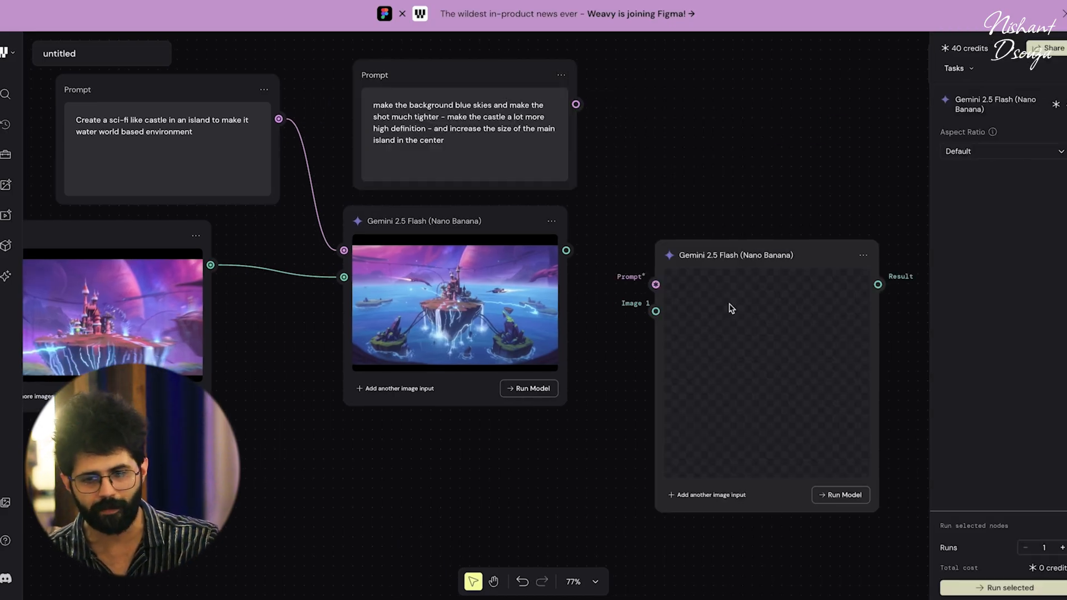
pyautogui.moveTo(576, 104); pyautogui.dragTo(656, 284)
# Run the second Nano Banana model and inspect its generated image at full size.
pyautogui.click(840, 494)
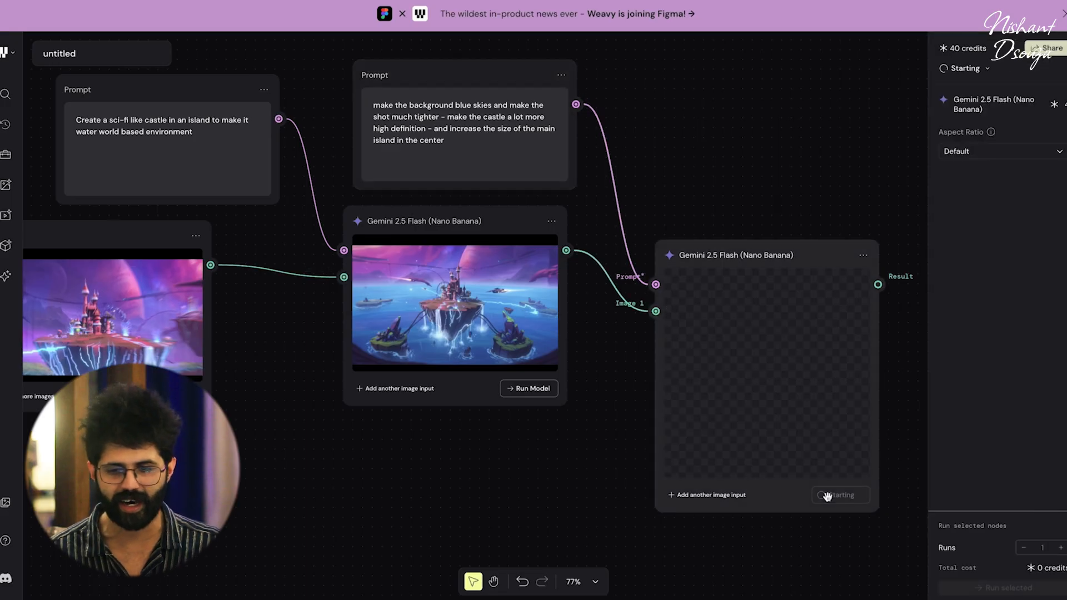
pyautogui.hscroll(3, 769, 326)
pyautogui.scroll(-3, 771, 323)
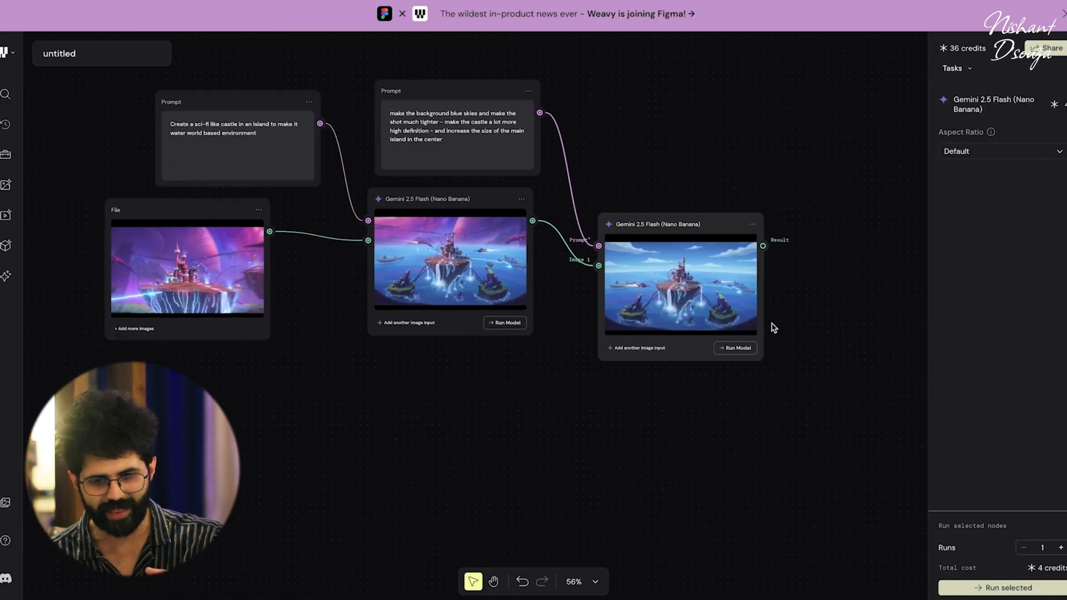
pyautogui.scroll(5, 770, 325)
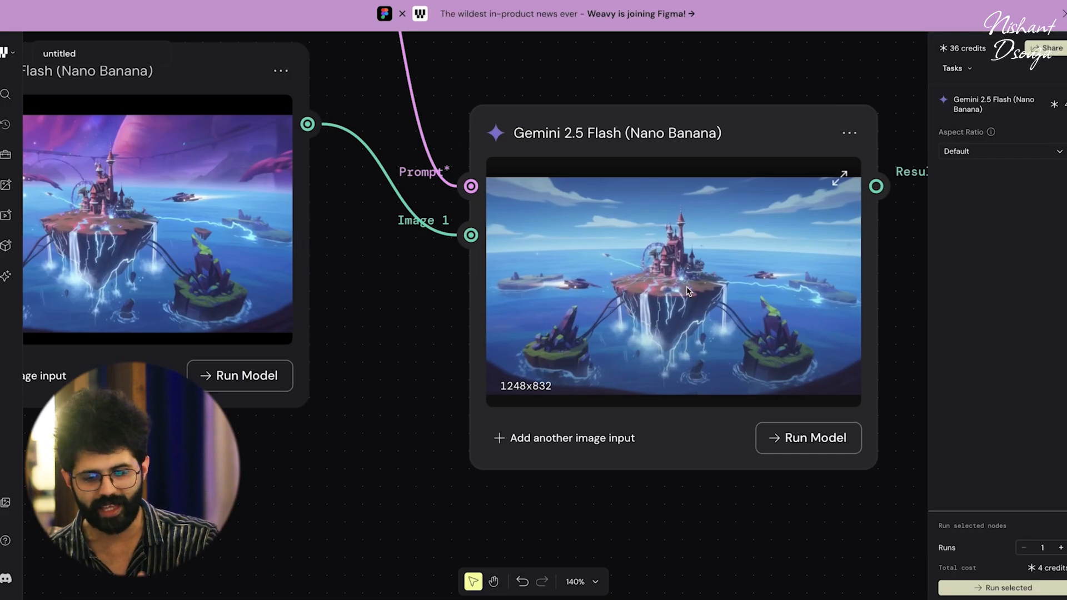
pyautogui.scroll(-5, 687, 290)
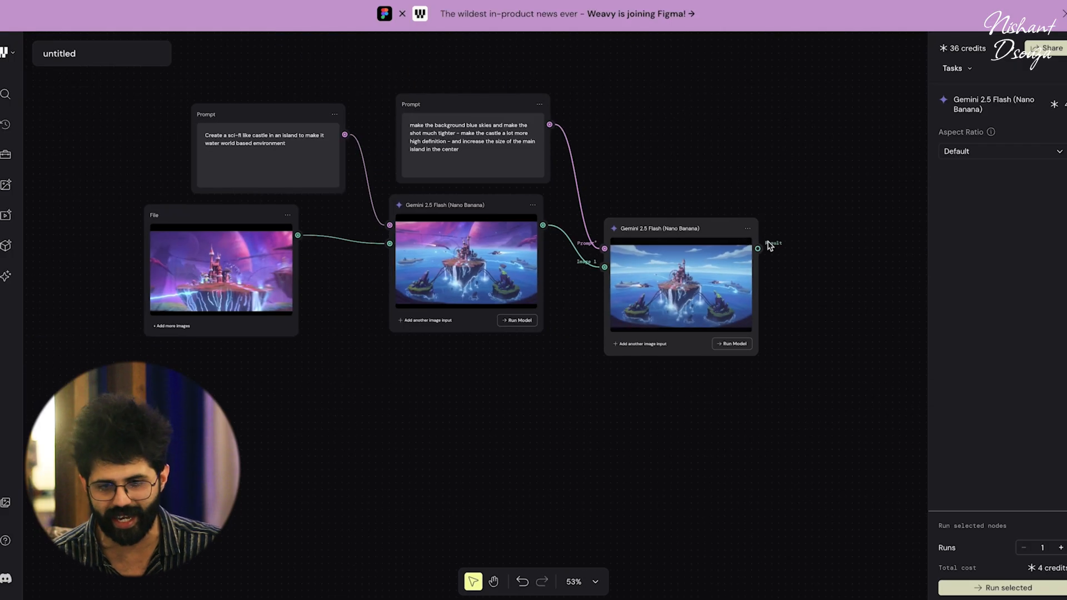
pyautogui.click(744, 250)
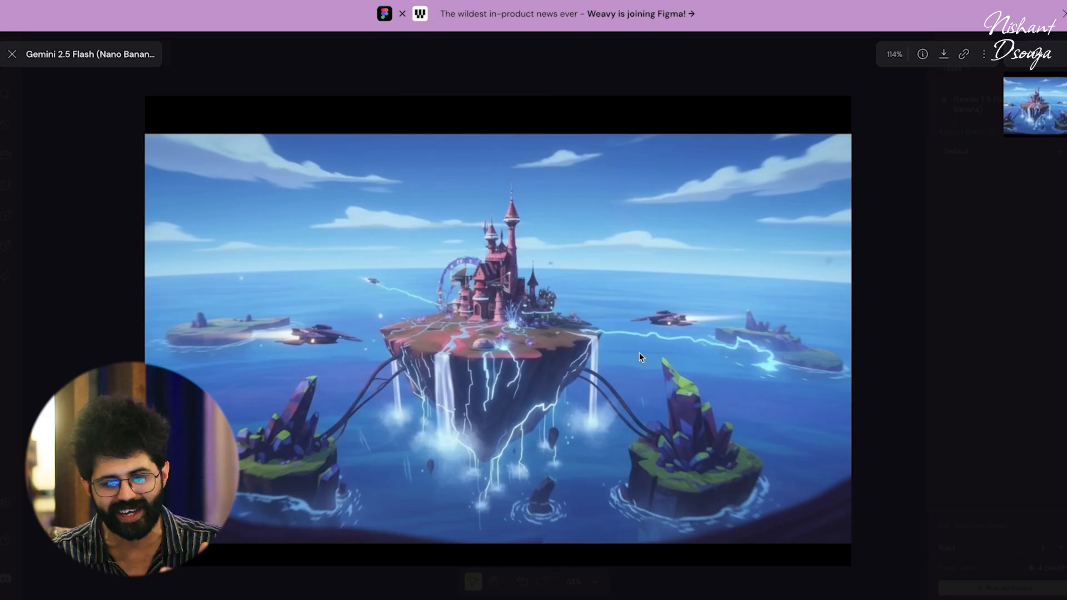
pyautogui.press('Escape')
# Add a Prompt node above the second Nano Banana node describing one grand floating island with a realistic medieval-fantasy castle and no smaller islands, aircraft or cables.
pyautogui.rightClick(524, 222)
pyautogui.click(543, 282)
pyautogui.tripleClick(571, 259)
pyautogui.write("A large, majestic floating island rising above a vast blue ocean under a bright sky. Remove all smaller islands around it — only one grand island remains. Expand the island's size dramatically, with wide grassy plateaus, waterfalls cascading off the edges, and glowing energy veins below the surface. On top stands a highly detailed, realistic medieval-fantasy castle — tall spires, stone textures, glass windows catching the sunlight, moss and ivy creeping on the walls, glowing runes or magical lights near the foundation. Lighting should be cinematic, ultra-realistic, with sharp depth and atmospheric perspective. Render style: 3D ultra-realistic, Unreal Engine quality, hyper-detailed environment, volumetric clouds, global illumination. Remove any futuristic aircraft or cables — focus on a natural, magical realism look.")
pyautogui.moveTo(578, 214); pyautogui.dragTo(483, 119)
# Add a Runway Gen-4 Image node and connect the floating-island prompt and the second Nano Banana result to its Prompt and Image 1 inputs.
pyautogui.rightClick(633, 306)
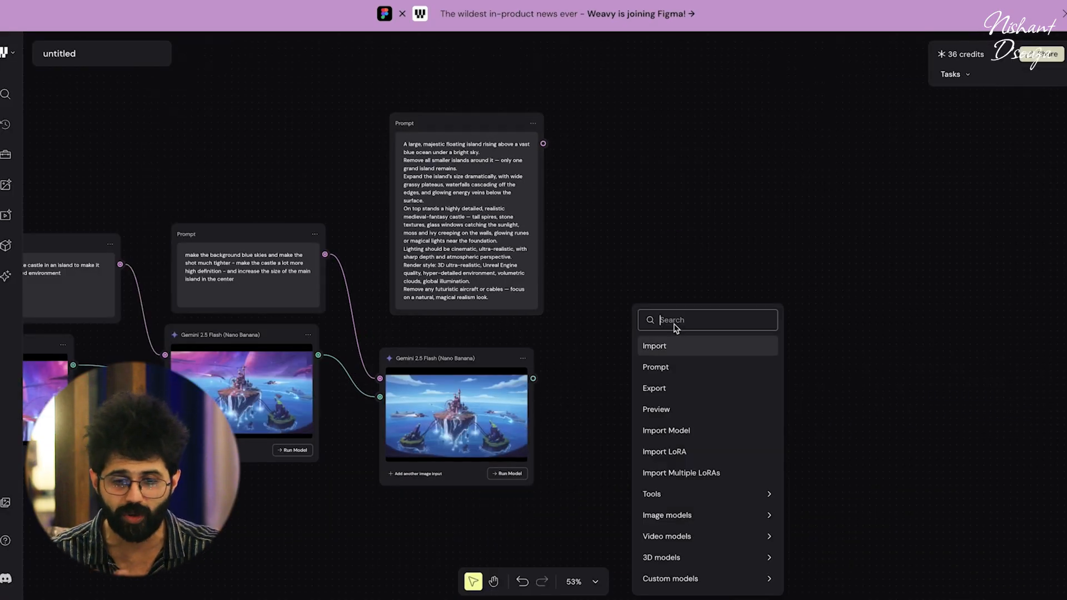
pyautogui.write('image')
pyautogui.scroll(-5, 695, 295)
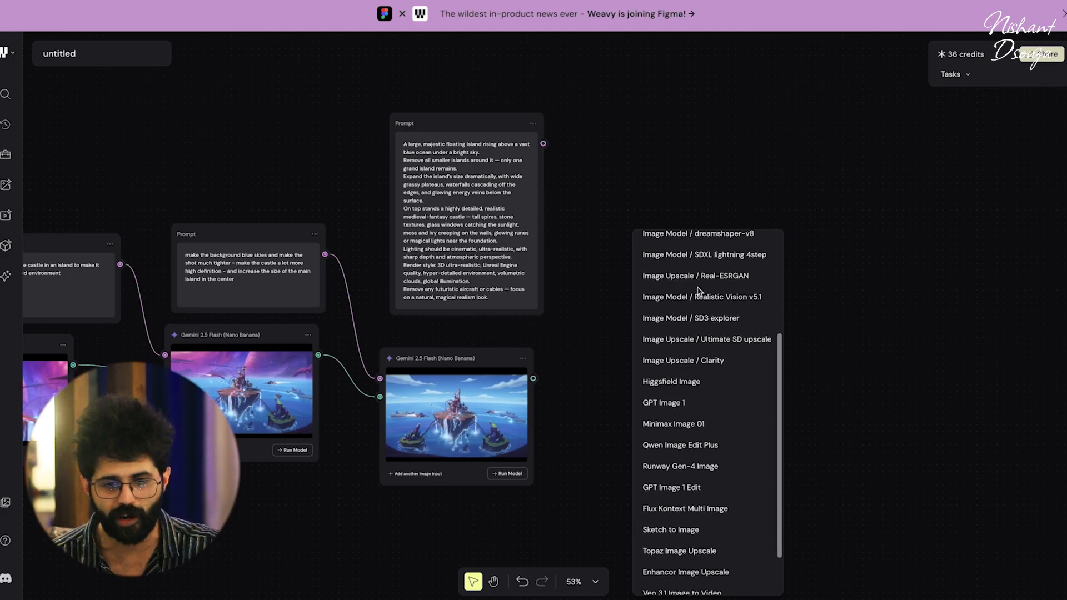
pyautogui.scroll(-2, 699, 290)
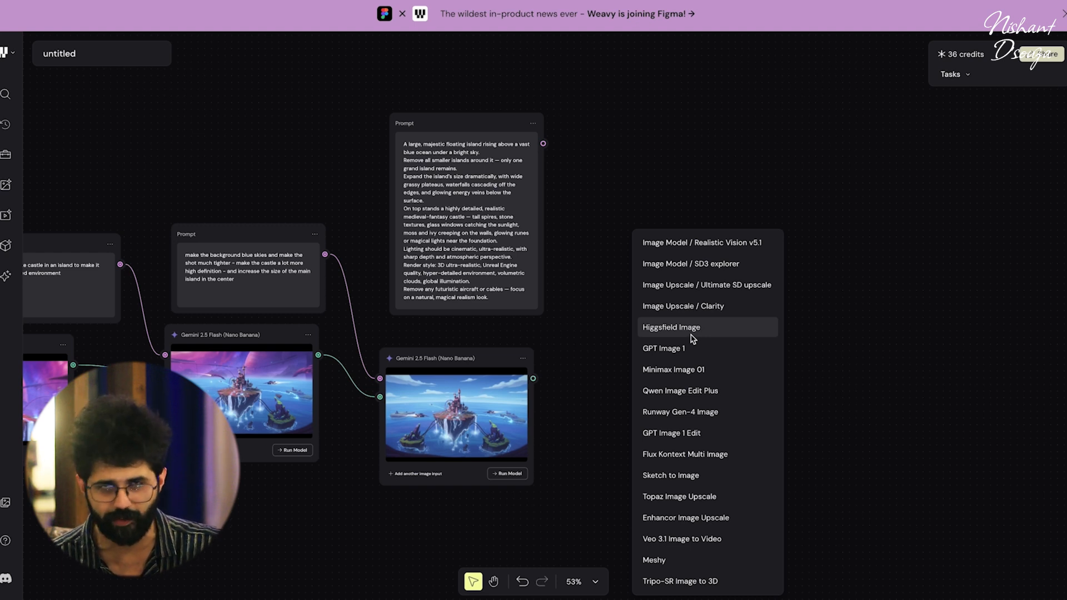
pyautogui.click(674, 412)
pyautogui.moveTo(543, 144); pyautogui.dragTo(611, 334)
pyautogui.moveTo(533, 378); pyautogui.dragTo(611, 353)
# Set the second Nano Banana node and the Runway Gen-4 Image node to a 16:9 aspect ratio, and run the Runway model.
pyautogui.click(1058, 151)
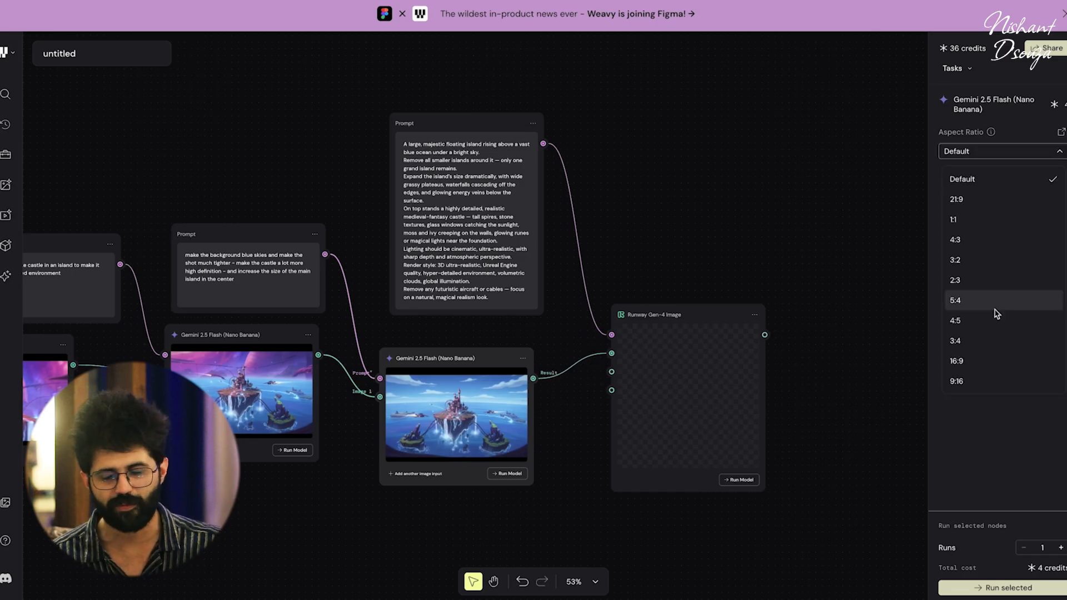
pyautogui.click(991, 361)
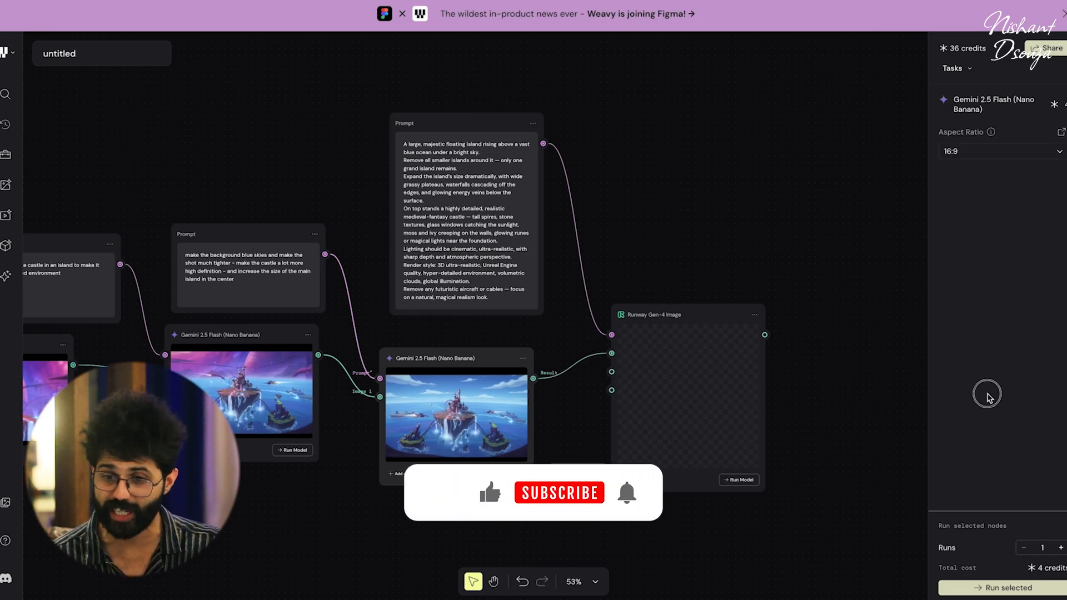
pyautogui.click(740, 479)
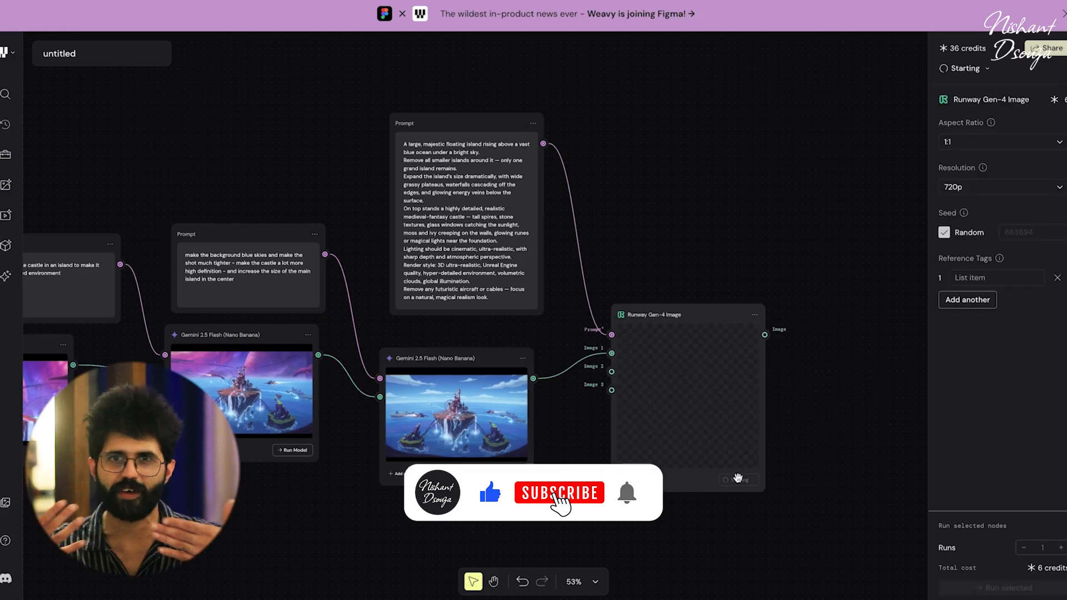
pyautogui.click(1004, 146)
pyautogui.click(962, 167)
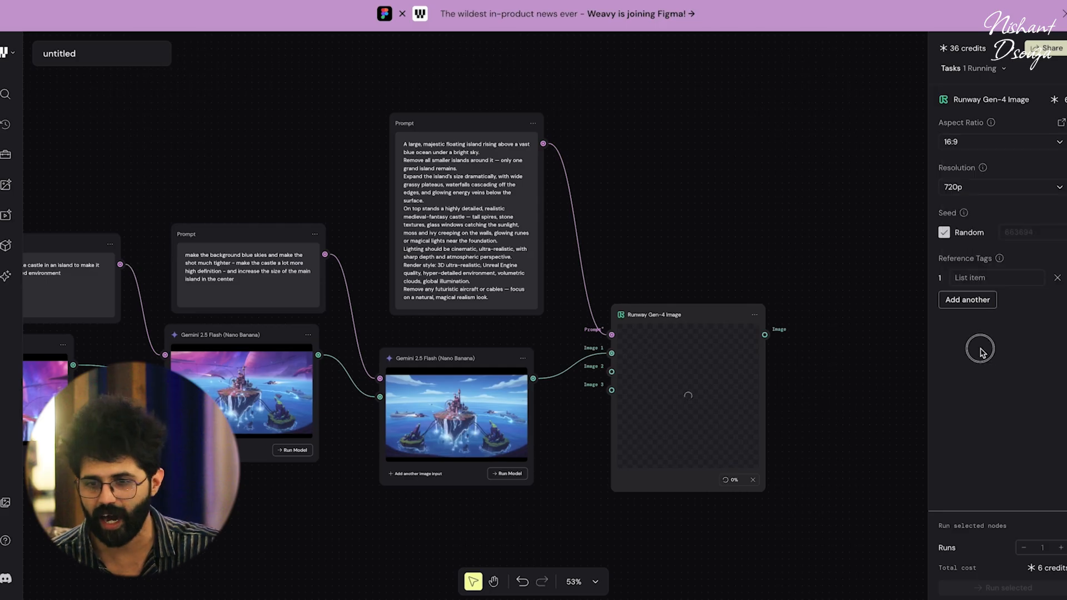
pyautogui.click(1012, 187)
pyautogui.click(1006, 255)
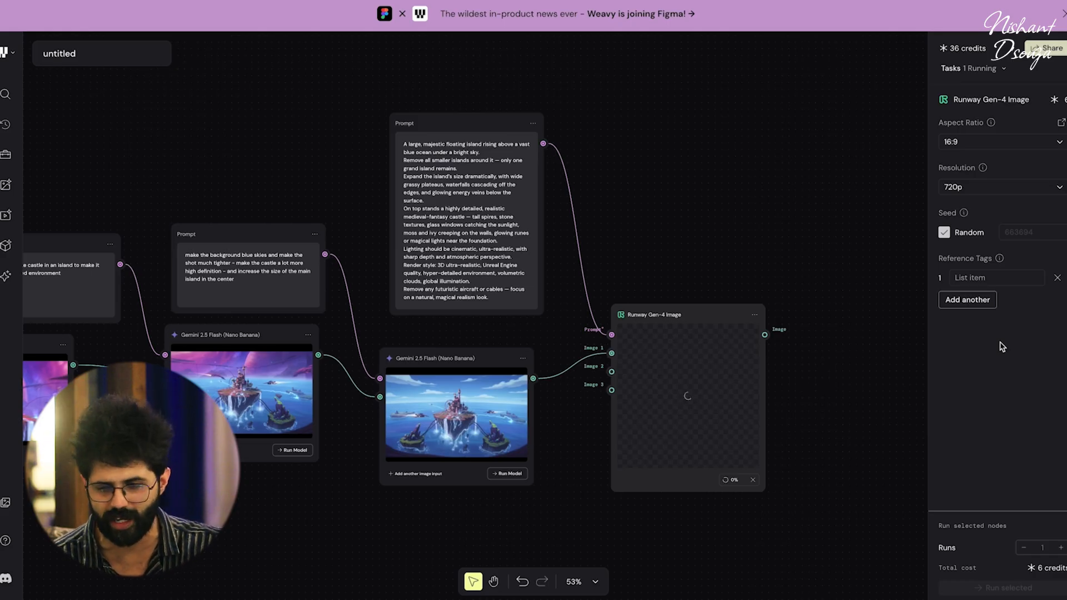
pyautogui.hscroll(2, 728, 484)
pyautogui.hscroll(-3, 726, 485)
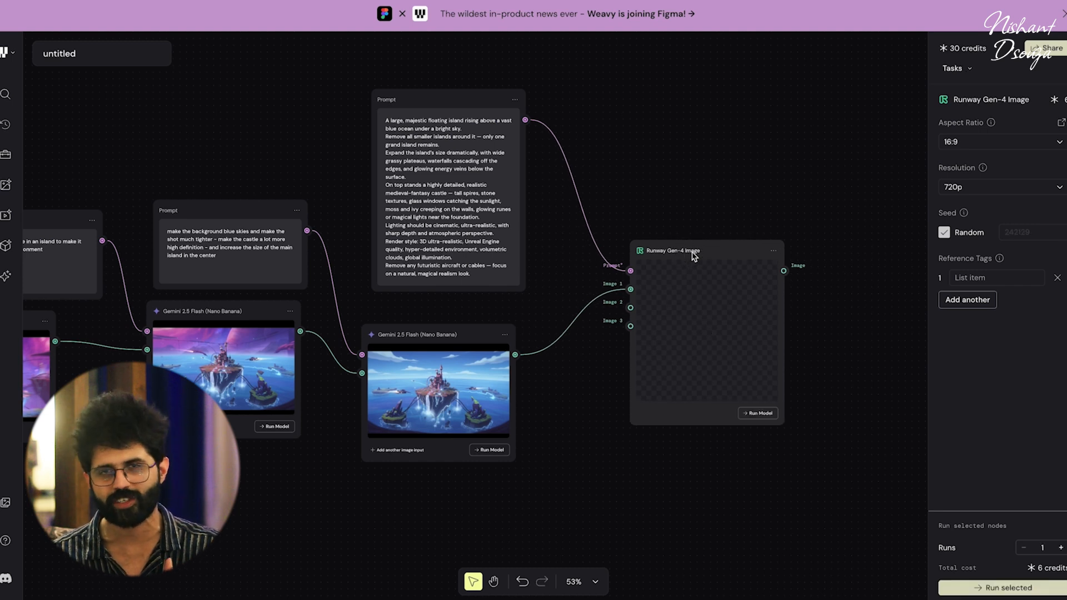
# Inspect the Runway Gen-4 node's generated castle image at full size and return to the node canvas.
pyautogui.click(766, 263)
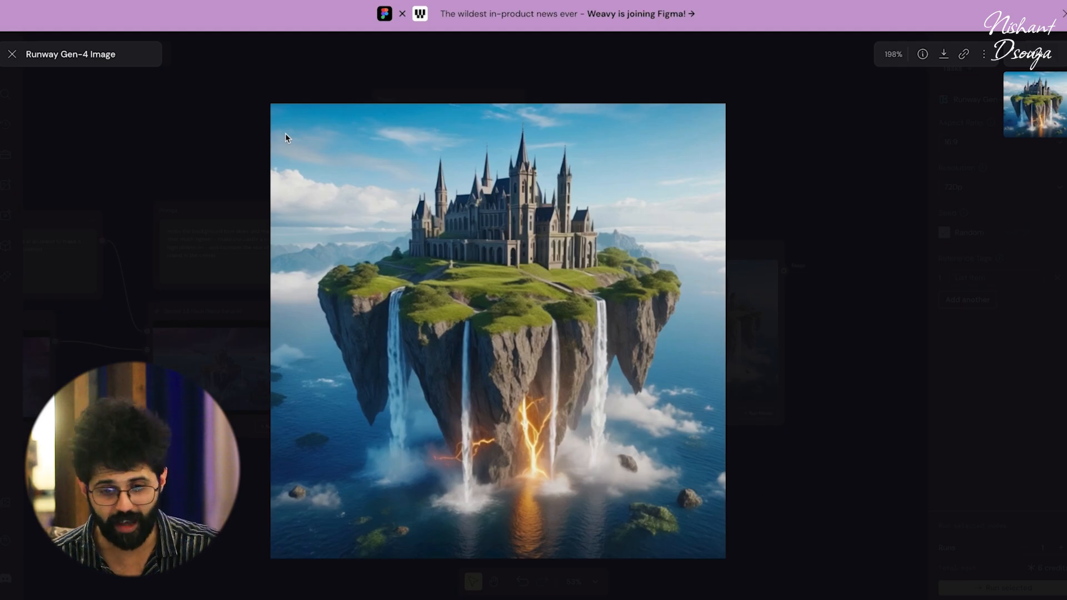
pyautogui.click(12, 54)
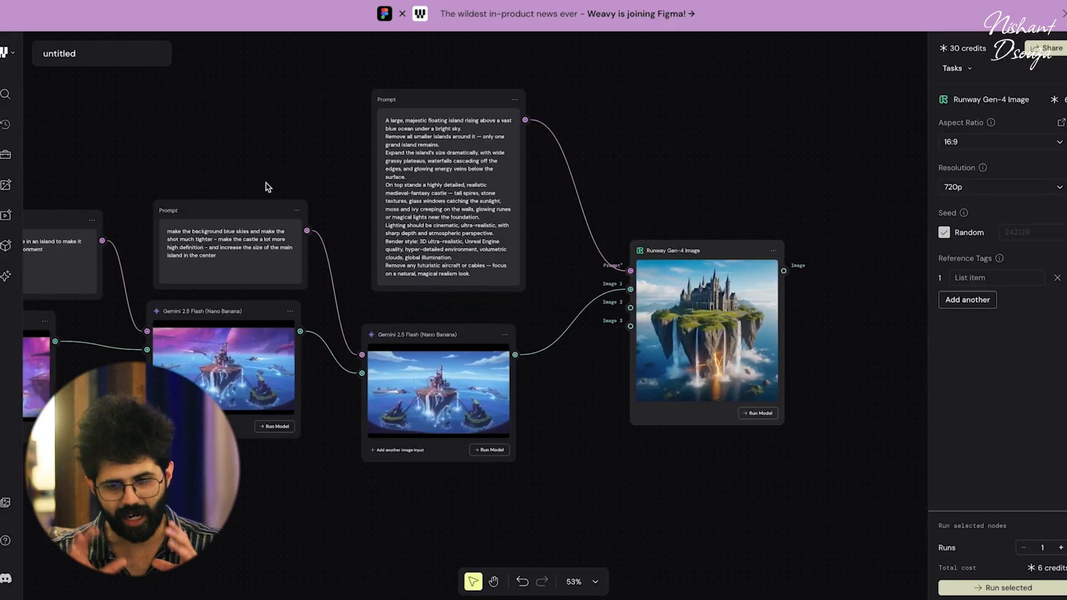
pyautogui.hscroll(3, 351, 280)
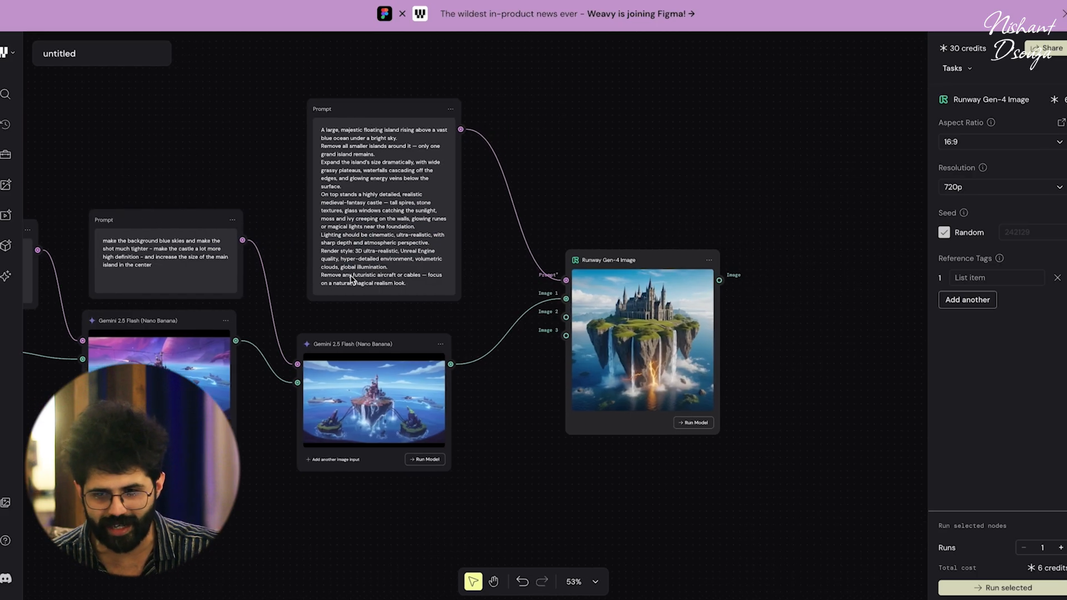
# Replace the castle description in the floating-island prompt so it reads "On top stands the castle as in the reference image".
pyautogui.moveTo(356, 141); pyautogui.dragTo(299, 117)
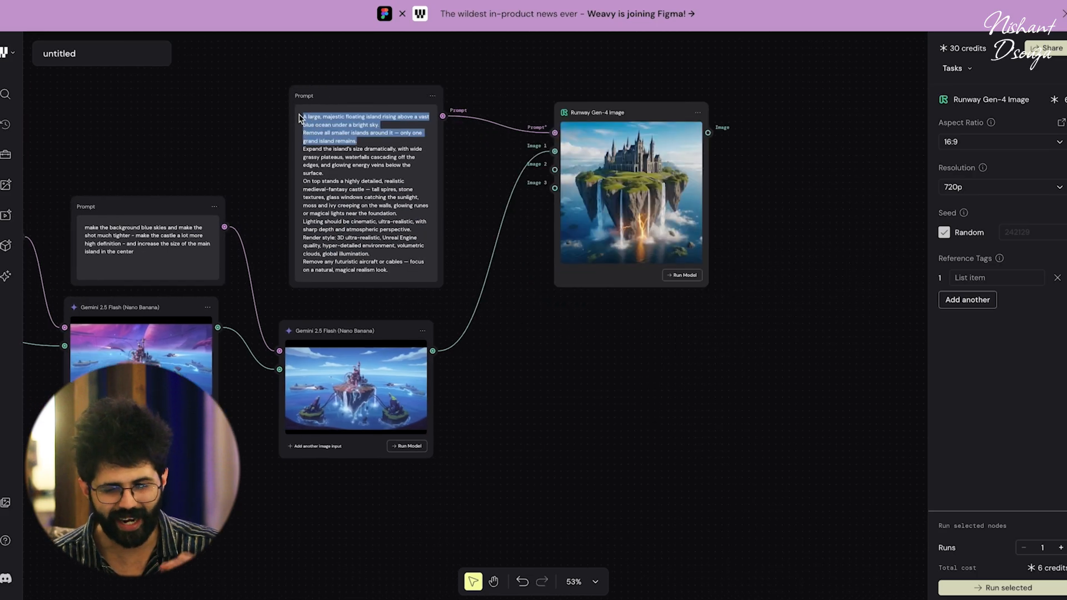
pyautogui.click(314, 127)
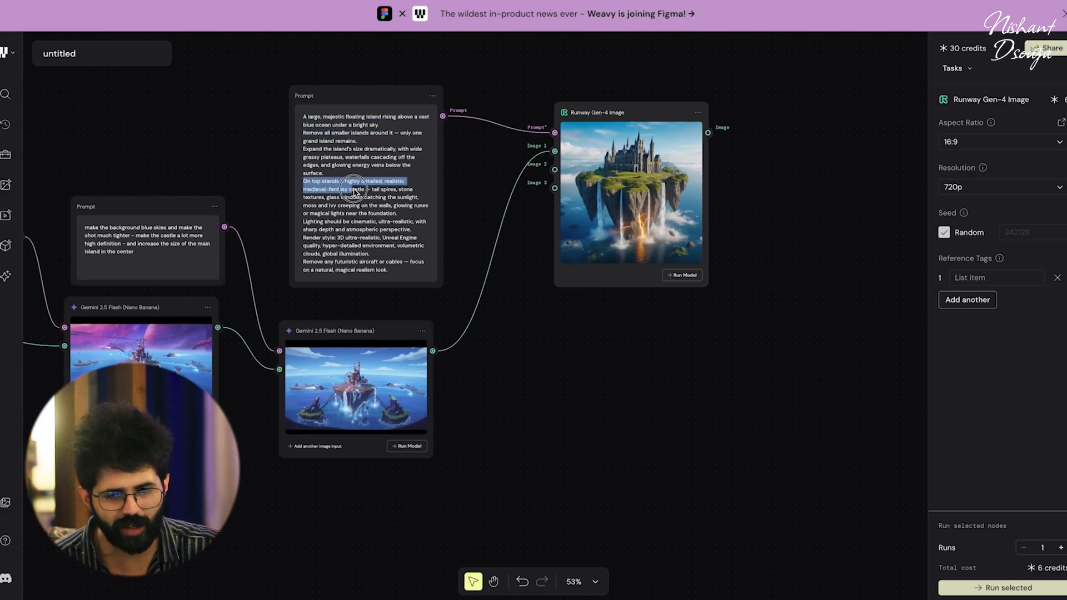
pyautogui.moveTo(341, 182); pyautogui.dragTo(398, 215)
pyautogui.write('the castle as in the reference image')
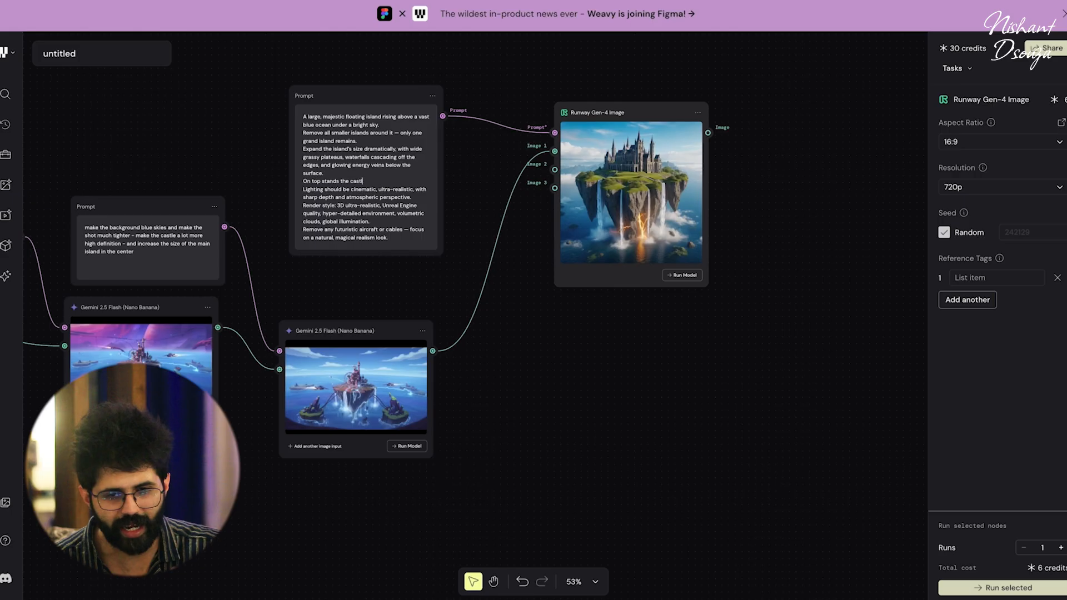
# Rerun the Runway Gen-4 Image model with the edited prompt and inspect its new image at full size.
pyautogui.click(685, 275)
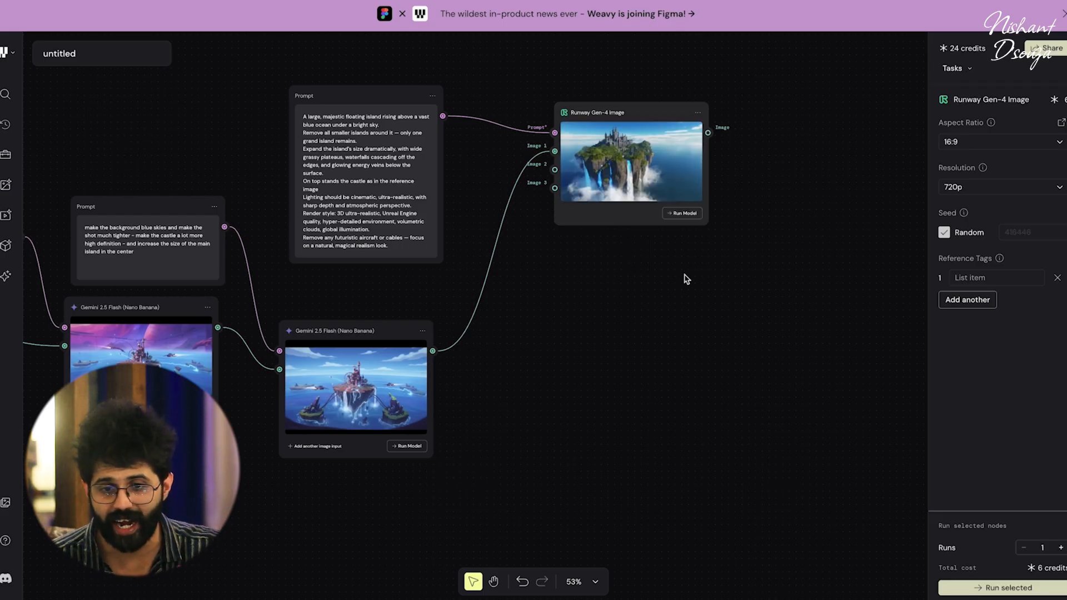
pyautogui.doubleClick(697, 135)
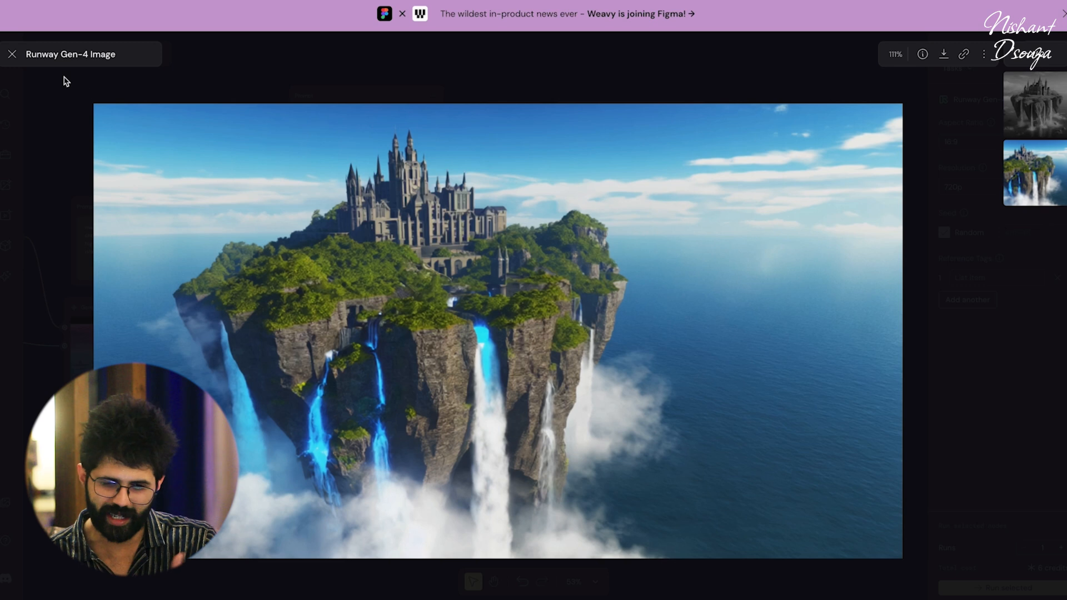
pyautogui.click(11, 54)
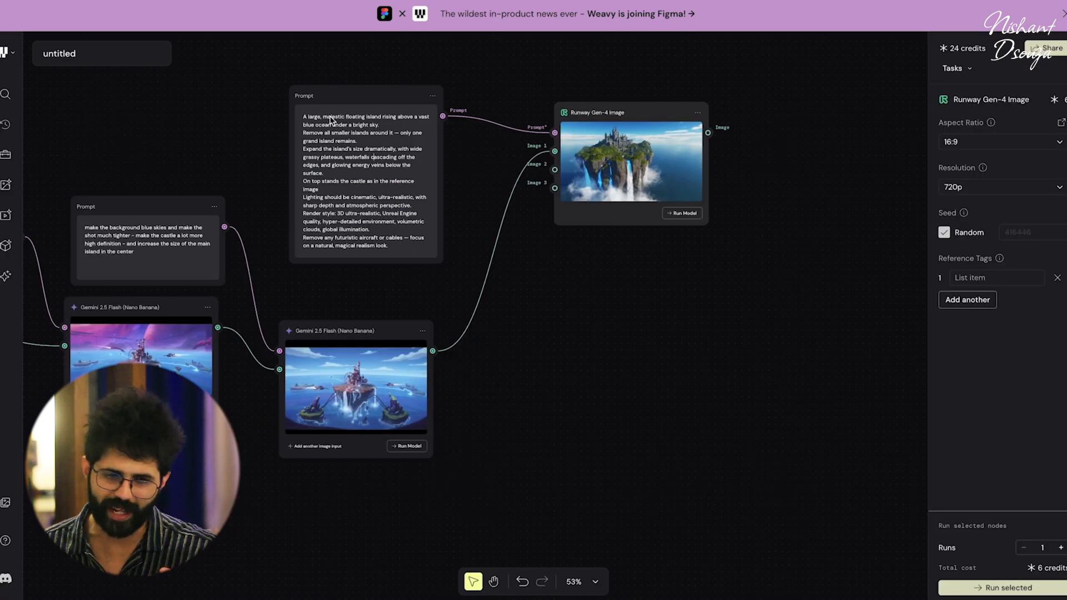
# Add a Prompt node with a copy of the floating-island prompt, rewording its opening to "A large island rising in a vast blue ocean under the bright sky.".
pyautogui.doubleClick(567, 353)
pyautogui.tripleClick(360, 161)
pyautogui.click(681, 361)
pyautogui.hotkey('ctrl', 'a')
pyautogui.write("A large island rising in a vast blue ocean under the bright sky. Remove all smaller islands around it — only one grand island remains. Expand the island's size dramatically, with wide grassy plateaus, waterfalls cascading off the edges, and glowing energy veins below the surface. On top stands the castle as in the reference image Lighting should be cinematic, ultra-realistic, with sharp depth and atmospheric perspective. Render style: 3D ultra-realistic, Unreal Engine quality, hyper-detailed environment, volumetric clouds, global illumination. Remove any futuristic aircraft or cables — focus on a natural, magical realism look.")
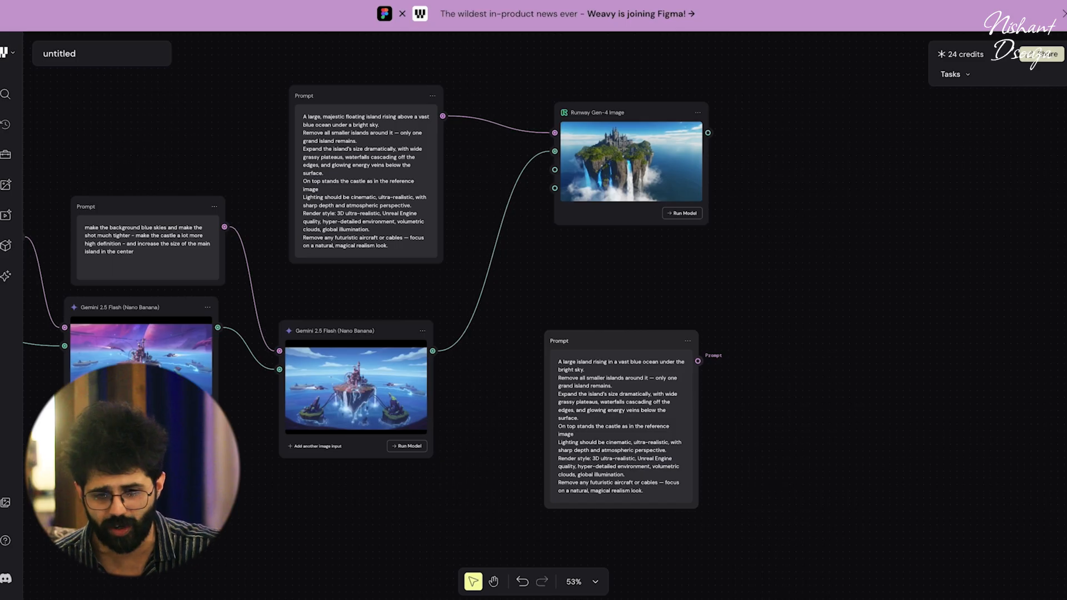
# Delete the new prompt's sentences on removing smaller islands and expanding the island, and place the node below the second Nano Banana node.
pyautogui.hotkey('shift', 'Down')
pyautogui.hotkey('shift', 'Down')
pyautogui.hotkey('shift', 'Down')
pyautogui.hotkey('shift', 'Down')
pyautogui.hotkey('shift', 'Down')
pyautogui.hotkey('shift', 'Down')
pyautogui.press('BackSpace')
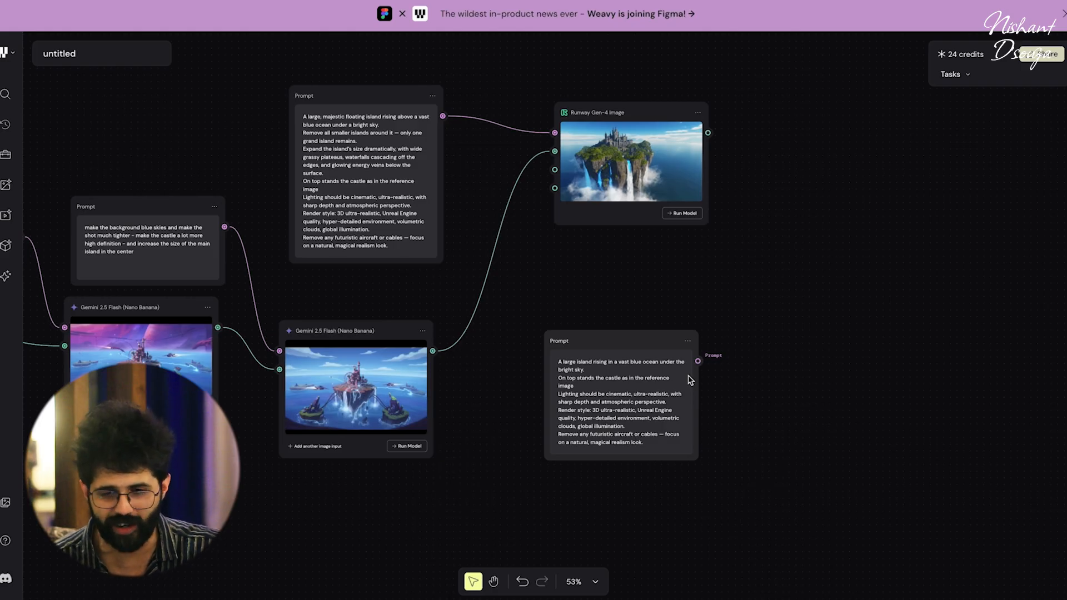
pyautogui.moveTo(665, 392); pyautogui.dragTo(413, 538)
# Add a third Nano Banana node and connect the second Nano Banana result to Image 1 and the shortened prompt to Prompt.
pyautogui.scroll(-2, 611, 334)
pyautogui.rightClick(623, 306)
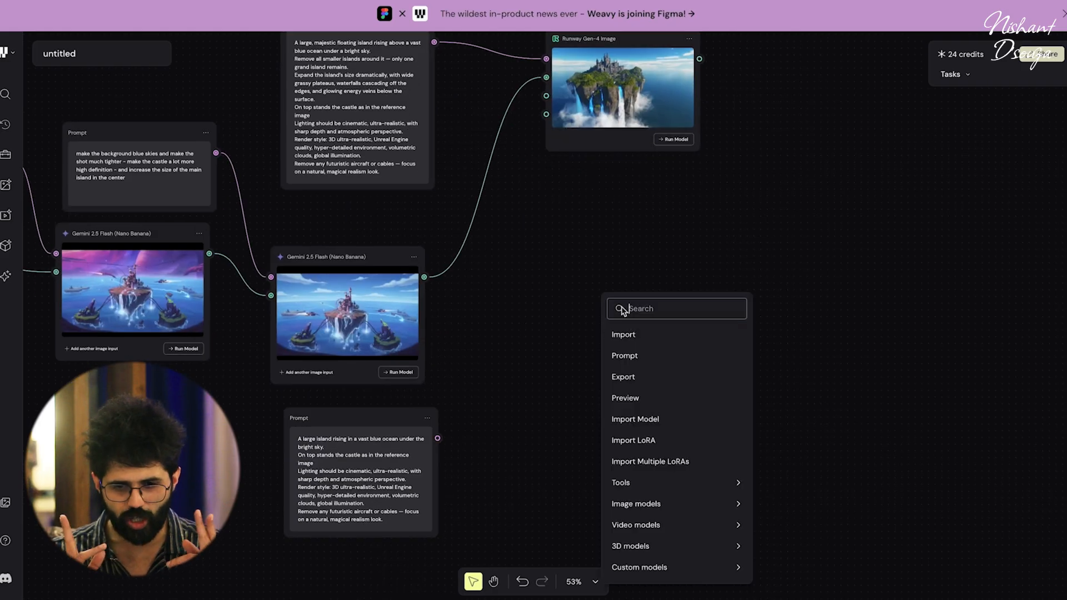
pyautogui.write('nano')
pyautogui.click(633, 333)
pyautogui.moveTo(424, 277); pyautogui.dragTo(583, 325)
pyautogui.moveTo(437, 438); pyautogui.dragTo(582, 307)
# Set the third Nano Banana node to a 16:9 aspect ratio, run it and inspect the image at full size.
pyautogui.click(705, 353)
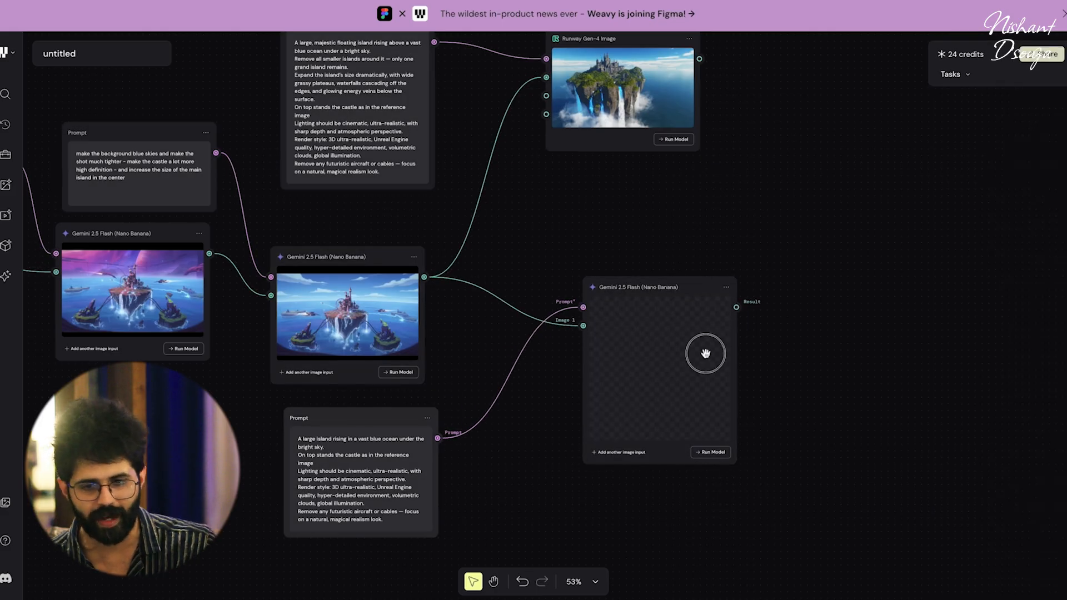
pyautogui.click(1029, 155)
pyautogui.click(967, 363)
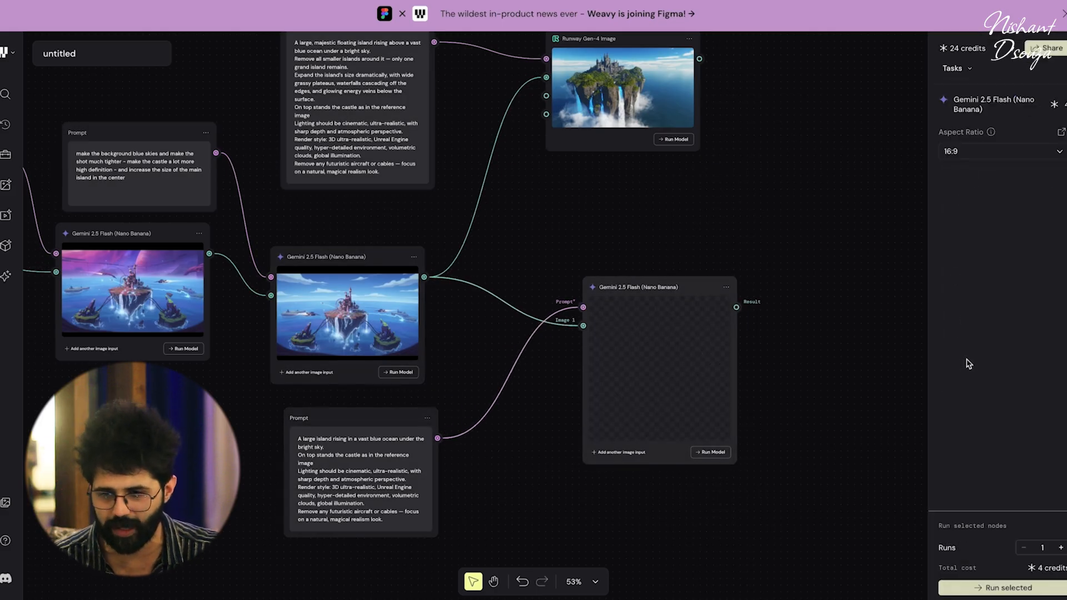
pyautogui.click(712, 452)
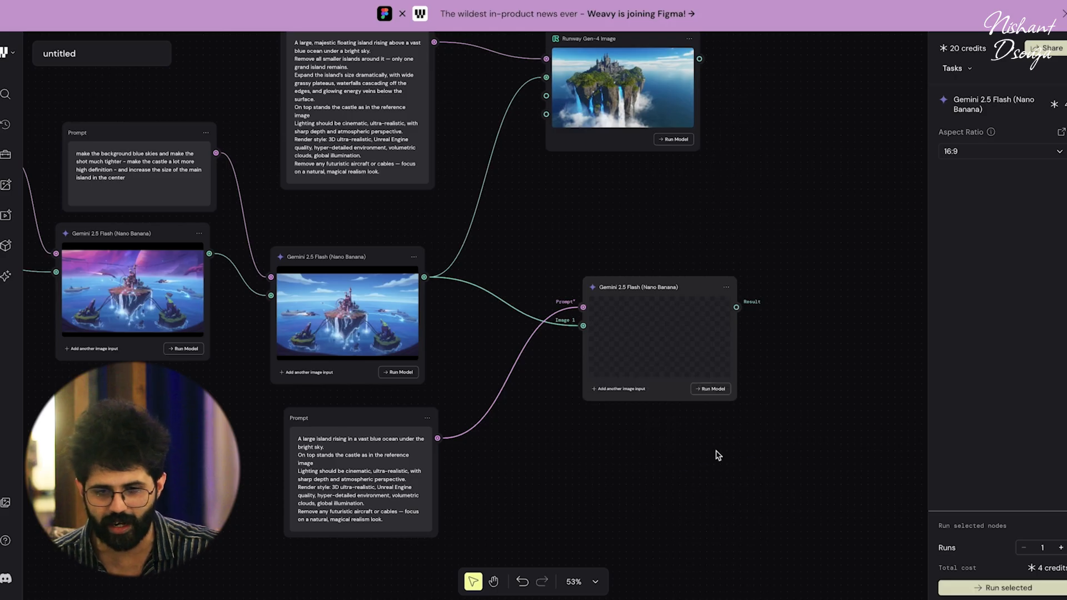
pyautogui.click(721, 305)
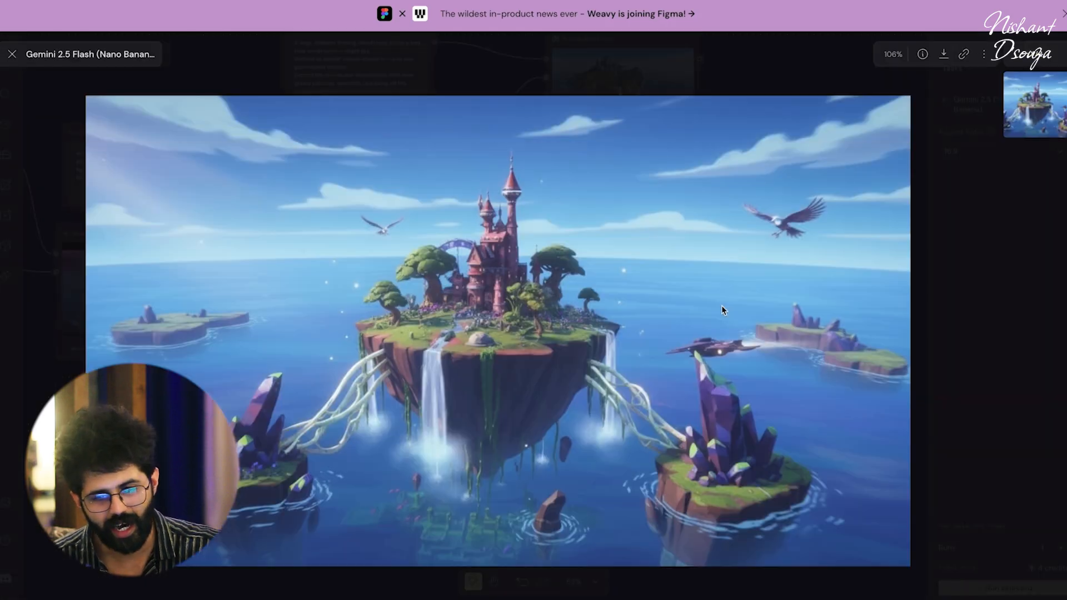
pyautogui.click(11, 54)
pyautogui.scroll(2, 333, 222)
pyautogui.tripleClick(331, 108)
pyautogui.hotkey('ctrl', 'a')
pyautogui.click(325, 132)
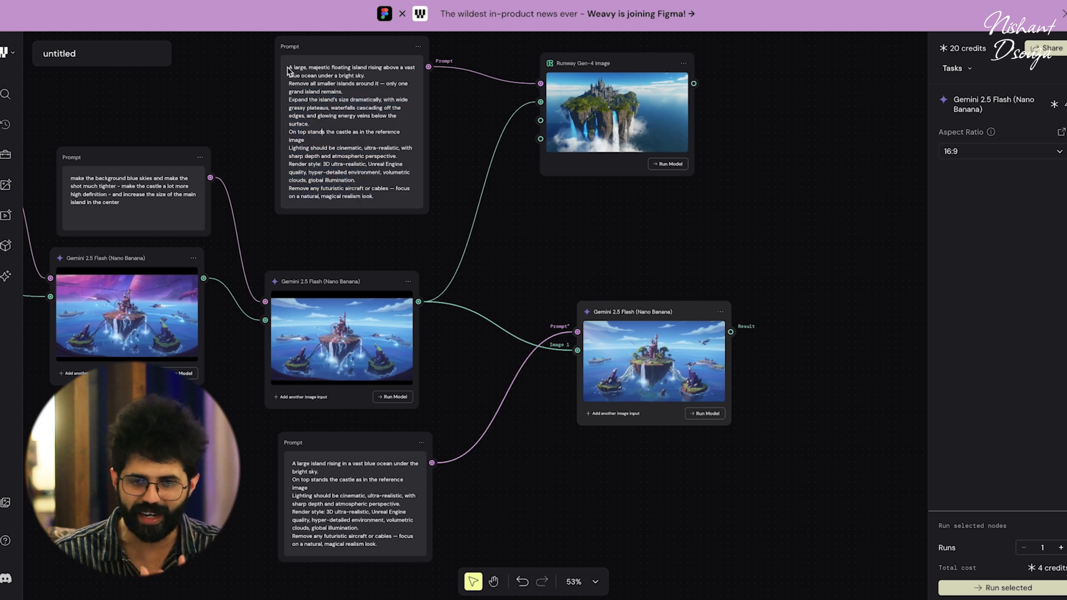
# Move the third Nano Banana node up and add a second Runway Gen-4 Image node below it.
pyautogui.scroll(-2, 628, 346)
pyautogui.hscroll(2, 628, 347)
pyautogui.click(684, 281)
pyautogui.click(671, 335)
pyautogui.scroll(-2, 628, 328)
pyautogui.hscroll(1, 628, 328)
pyautogui.moveTo(606, 240); pyautogui.dragTo(579, 143)
pyautogui.rightClick(574, 311)
pyautogui.write('runwa')
pyautogui.click(617, 398)
pyautogui.moveTo(616, 357); pyautogui.dragTo(567, 347)
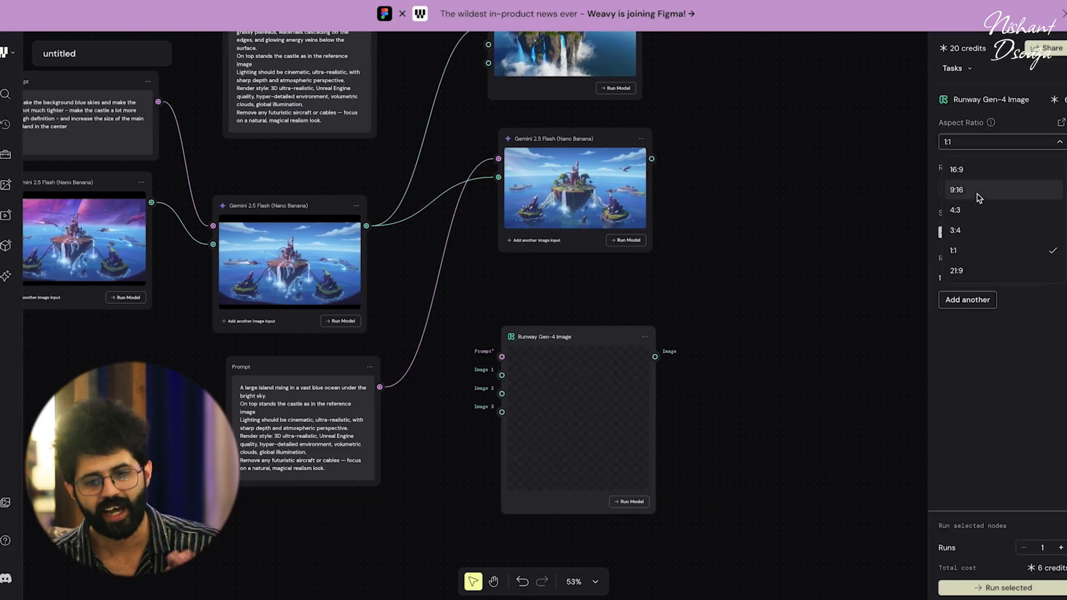
# Set the new Runway node to 16:9 and connect the shortened prompt to Prompt and the second Nano Banana result to Image 1.
pyautogui.click(479, 331)
pyautogui.moveTo(379, 387)
pyautogui.mouseDown()
pyautogui.moveTo(404, 383)
pyautogui.moveTo(380, 386)
pyautogui.mouseUp()
pyautogui.moveTo(498, 159); pyautogui.dragTo(380, 387)
pyautogui.click(474, 299)
pyautogui.moveTo(502, 376); pyautogui.dragTo(367, 227)
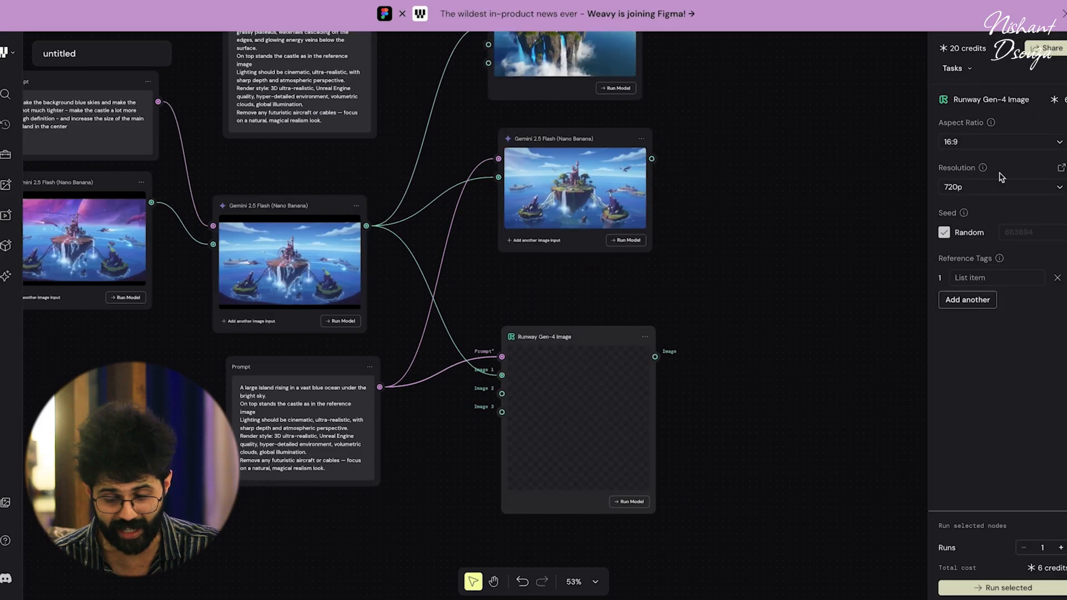
# Run the second Runway Gen-4 Image node and inspect its generated image at full size.
pyautogui.click(1008, 587)
pyautogui.scroll(-3, 713, 481)
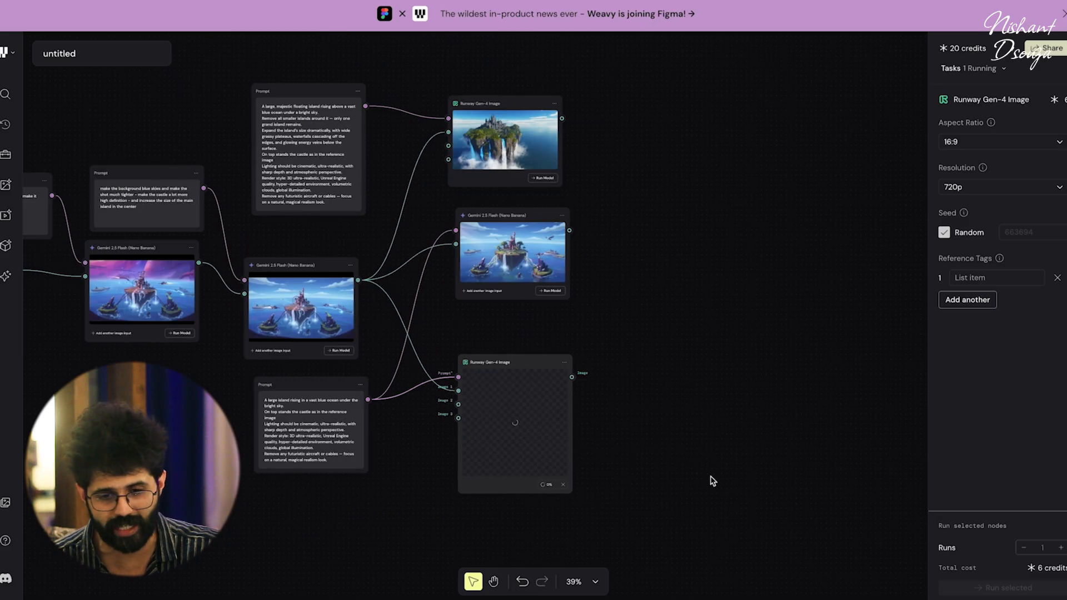
pyautogui.click(567, 377)
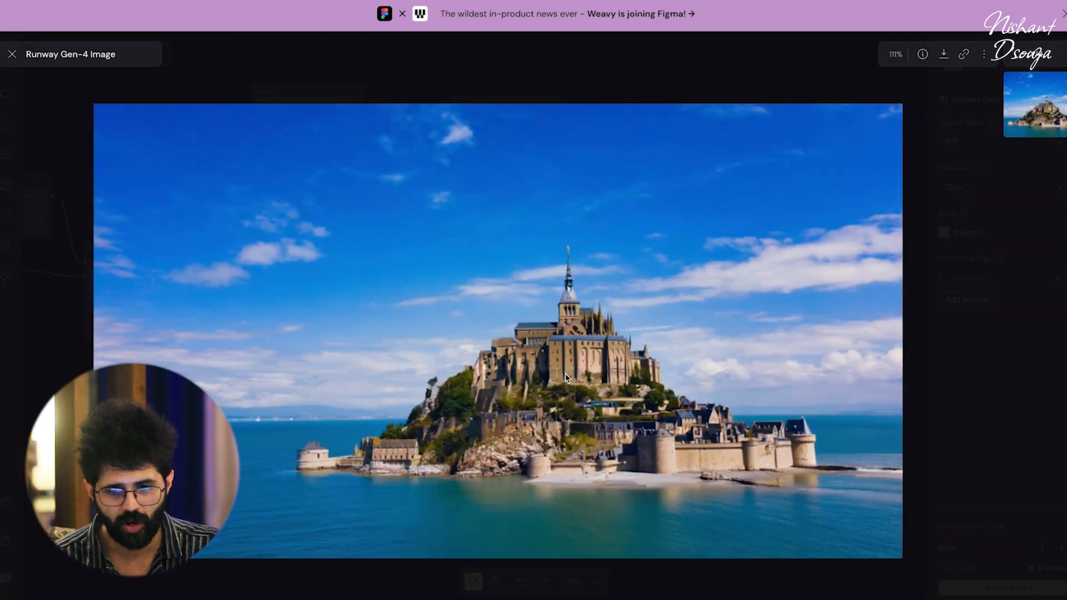
pyautogui.click(11, 54)
pyautogui.scroll(3, 472, 406)
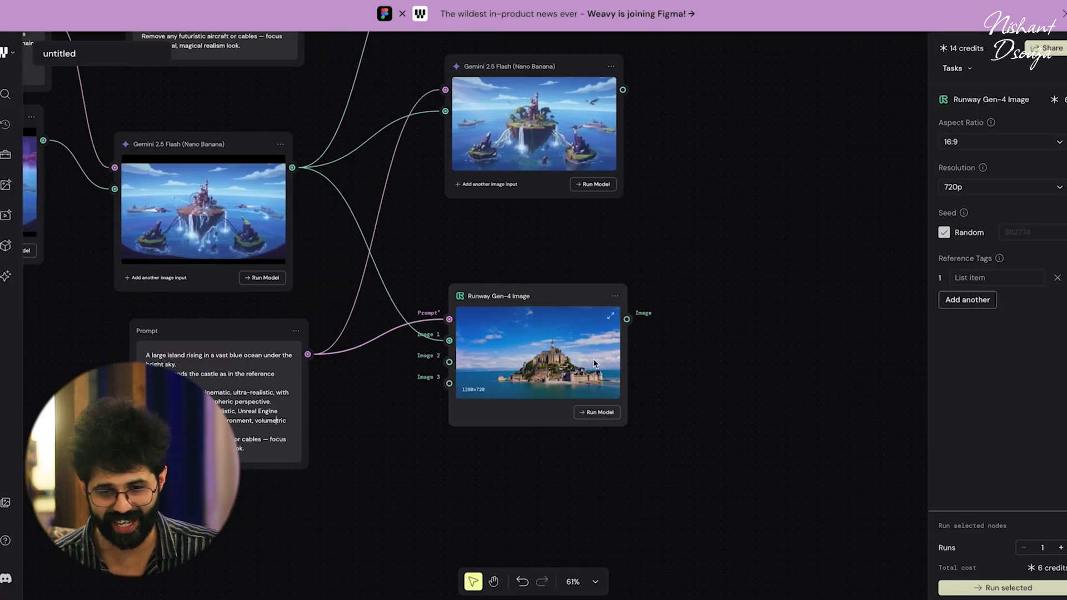
# Add a Seedream V4 Edit node below the second Runway node, sized Landscape 16 9, and connect the shortened prompt and second Nano Banana result.
pyautogui.scroll(-2, 612, 305)
pyautogui.rightClick(554, 305)
pyautogui.moveTo(639, 515)
pyautogui.moveTo(805, 536)
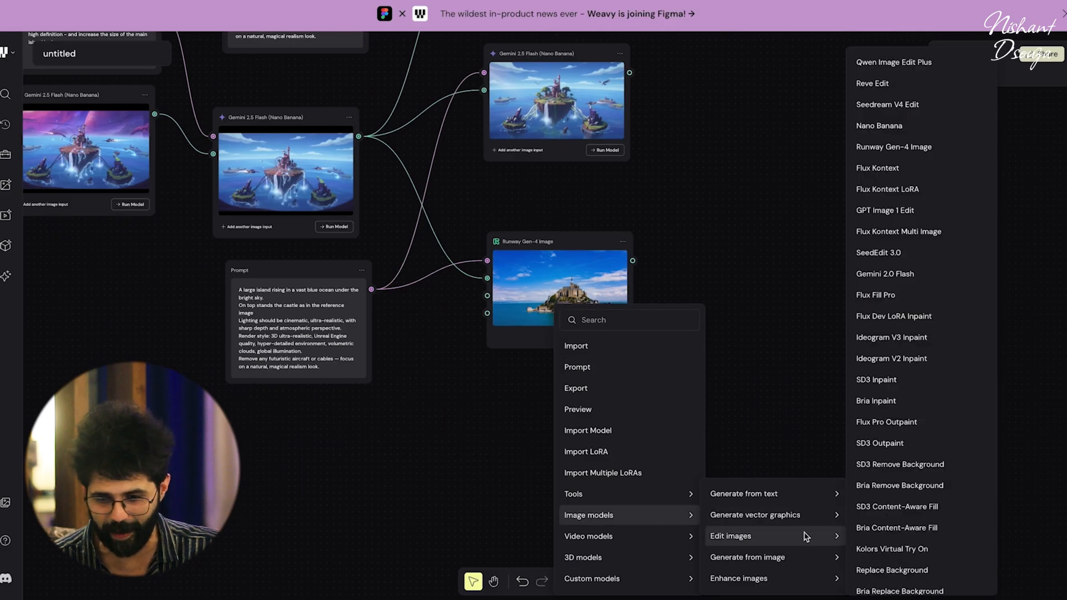
pyautogui.click(887, 104)
pyautogui.click(1000, 187)
pyautogui.click(977, 357)
pyautogui.moveTo(543, 398); pyautogui.dragTo(559, 391)
pyautogui.moveTo(358, 136); pyautogui.dragTo(493, 418)
pyautogui.moveTo(371, 289); pyautogui.dragTo(494, 401)
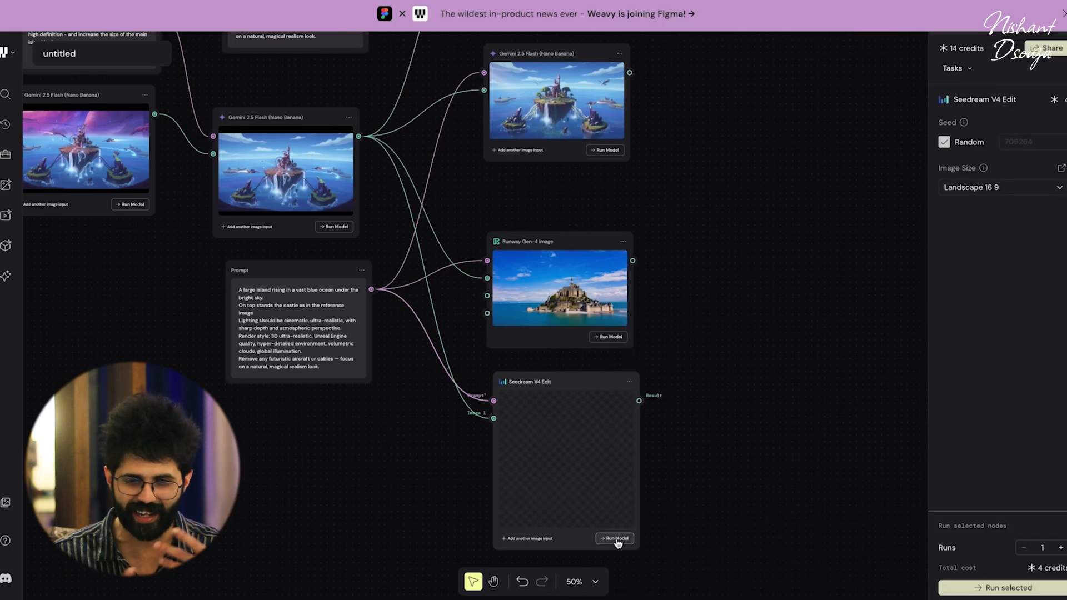
# Run the Seedream V4 Edit model and inspect its generated image at full size.
pyautogui.click(615, 538)
pyautogui.scroll(5, 519, 357)
pyautogui.scroll(-5, 519, 357)
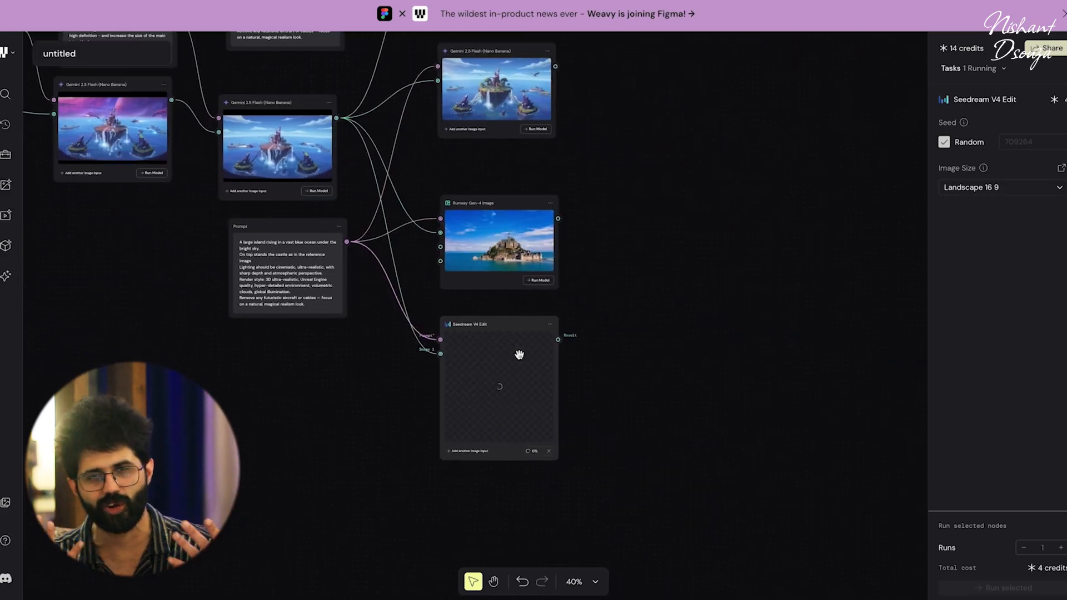
pyautogui.scroll(5, 519, 354)
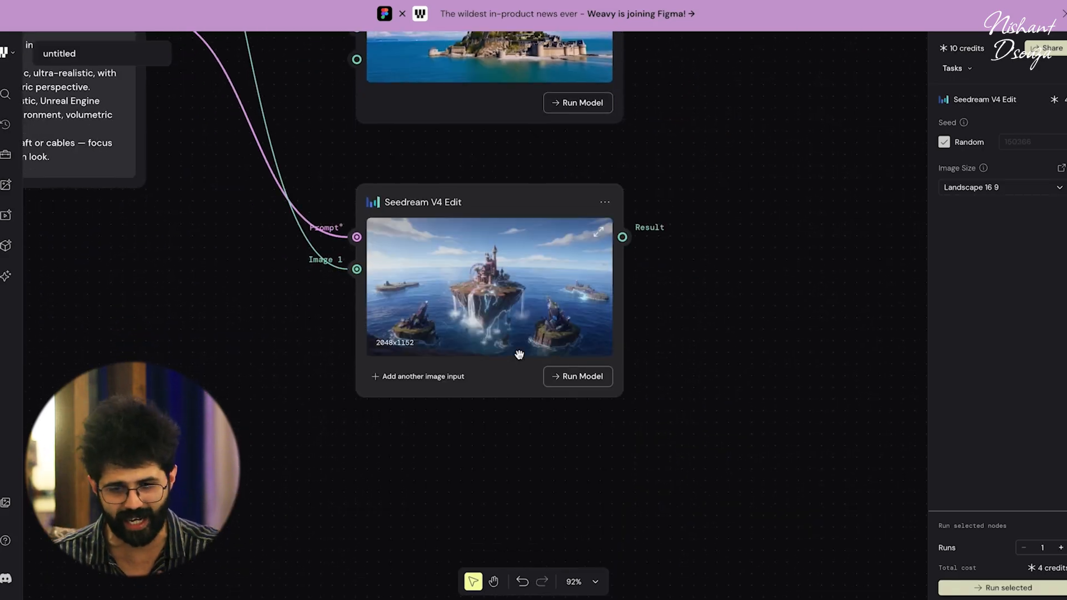
pyautogui.click(599, 231)
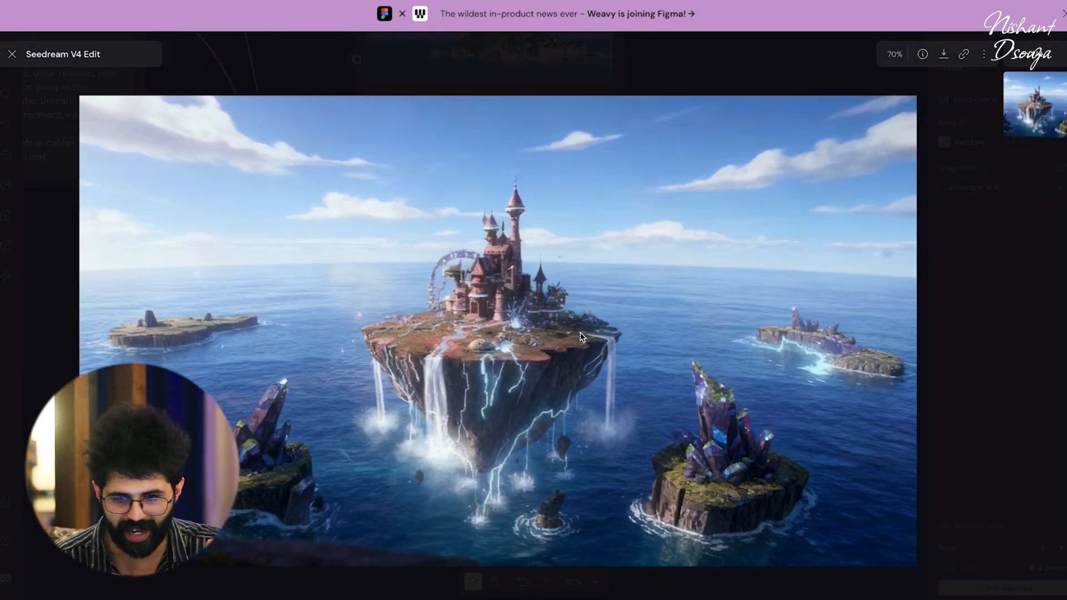
pyautogui.click(12, 54)
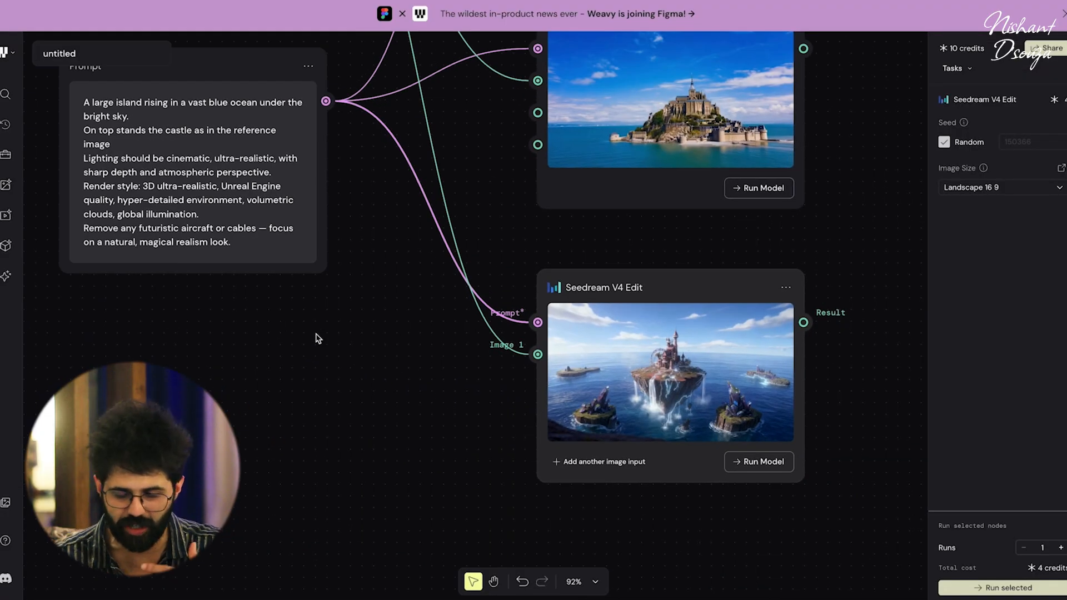
# Restore the lower prompt's smaller-islands and island-expansion sentences, opening it with "A large island in a vast blue ocean under a bright sky.".
pyautogui.click(214, 151)
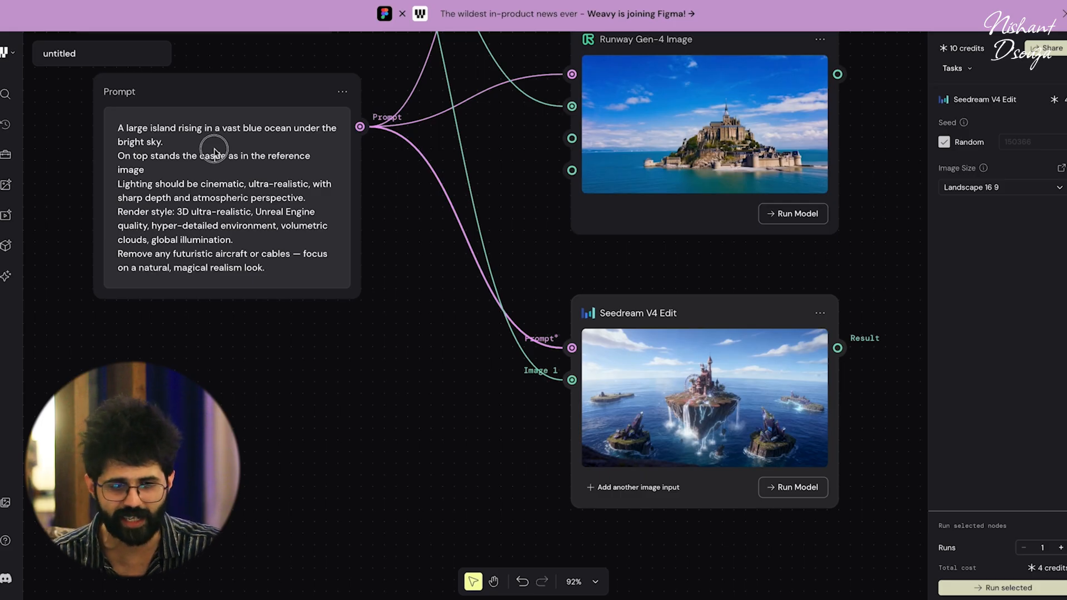
pyautogui.click(381, 392)
pyautogui.scroll(-5, 380, 391)
pyautogui.moveTo(318, 161); pyautogui.dragTo(397, 245)
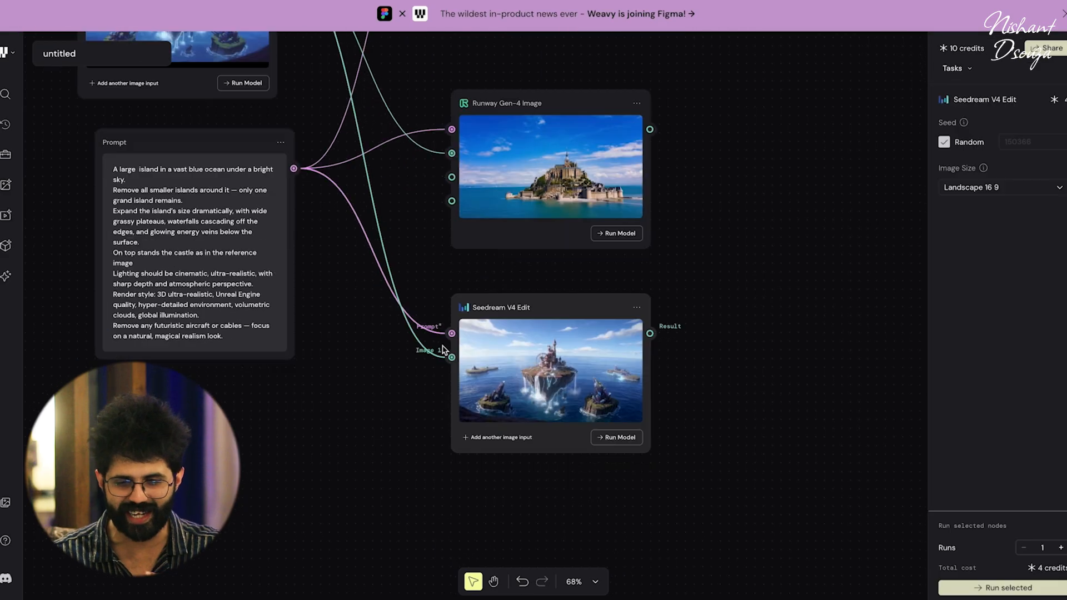
# Rerun the Seedream V4 Edit model with the revised prompt and inspect the new image at full size.
pyautogui.scroll(-1, 600, 408)
pyautogui.click(599, 409)
pyautogui.hscroll(2, 601, 411)
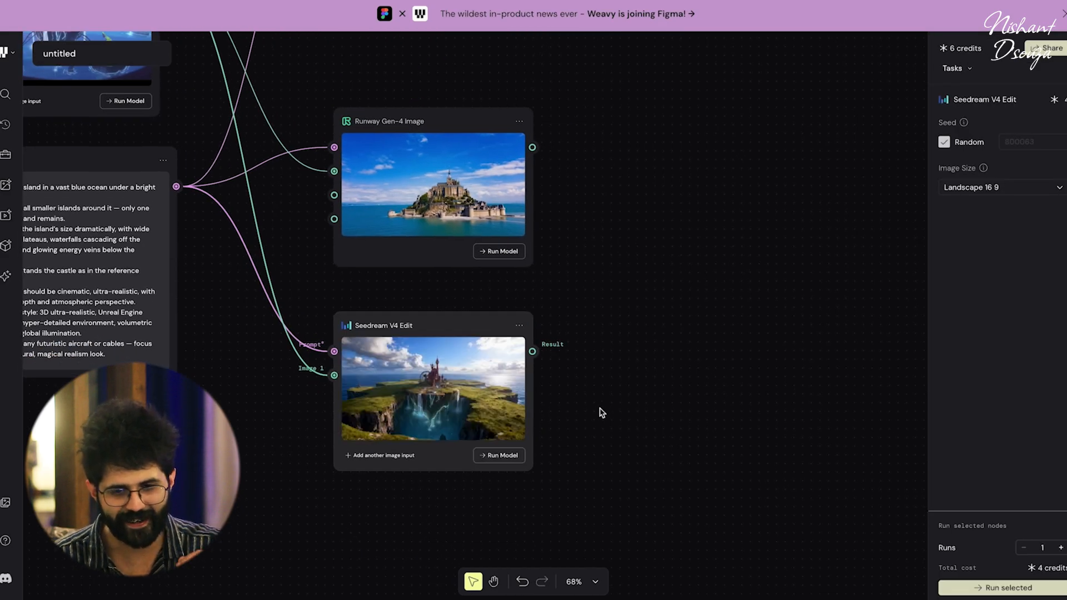
pyautogui.click(513, 351)
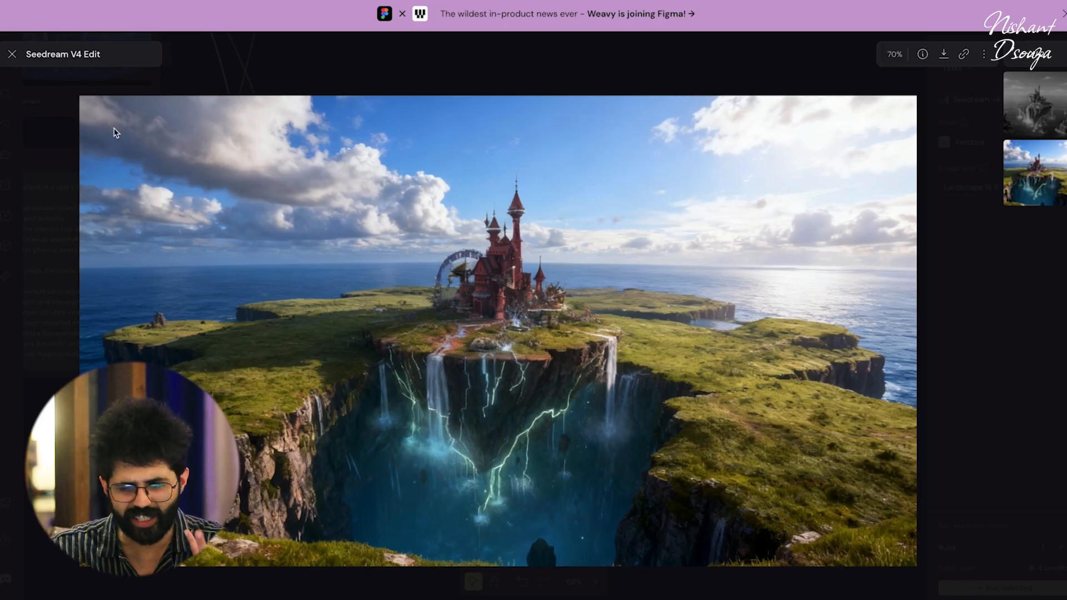
pyautogui.press('Escape')
# Add an SD3 Content-Aware Fill node with a Mask by Text node feeding its mask, and connect the Seedream V4 Edit result as its image.
pyautogui.rightClick(657, 305)
pyautogui.write('image')
pyautogui.hotkey('ctrl', 'a')
pyautogui.press('BackSpace')
pyautogui.moveTo(711, 519)
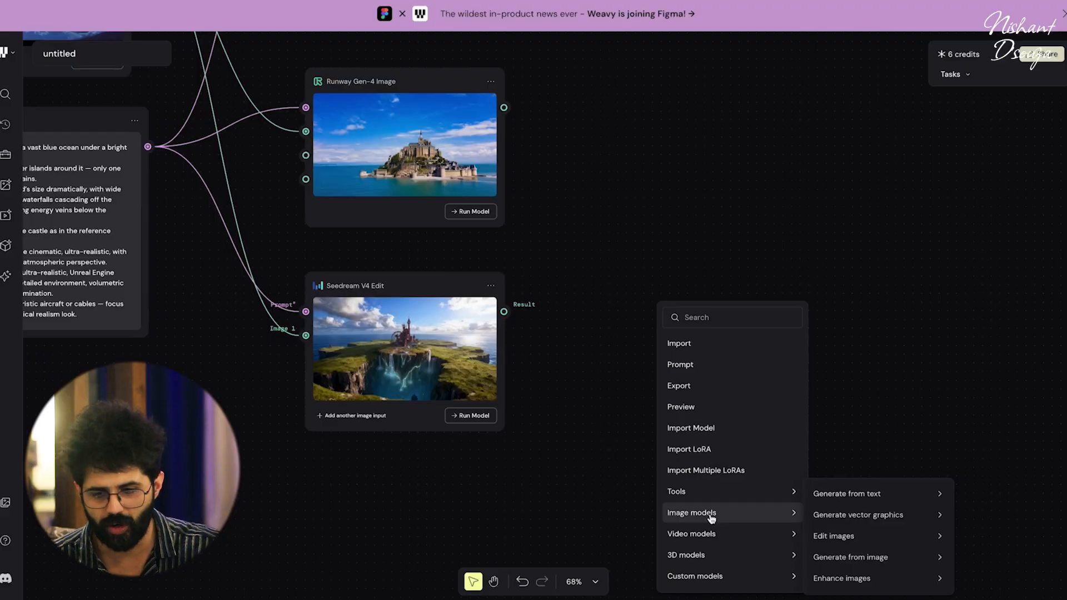
pyautogui.moveTo(870, 548)
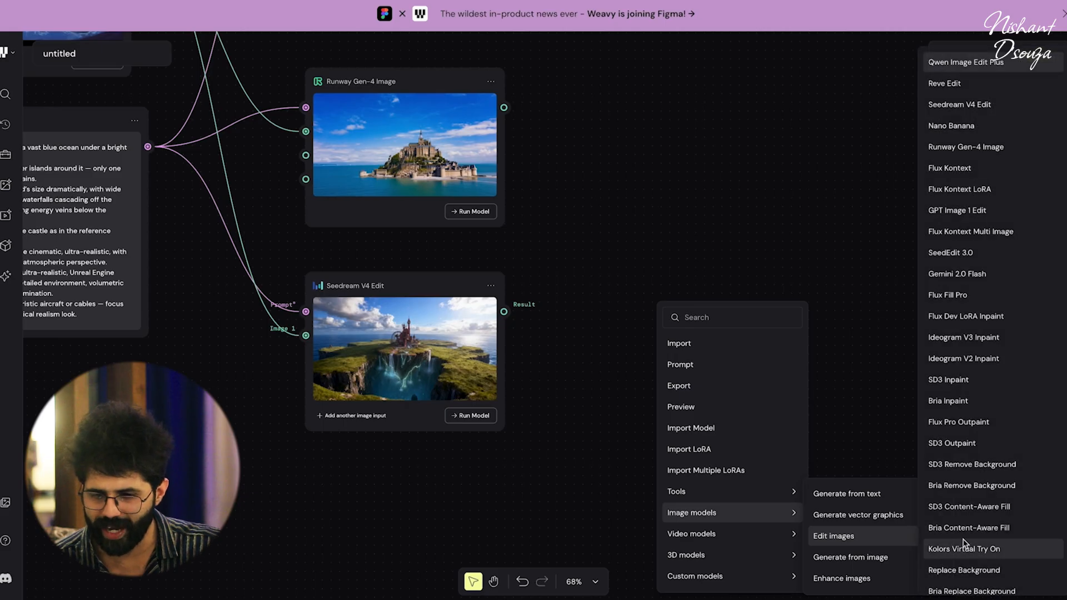
pyautogui.scroll(-1, 955, 548)
pyautogui.click(966, 473)
pyautogui.moveTo(665, 293); pyautogui.dragTo(633, 281)
pyautogui.moveTo(504, 311); pyautogui.dragTo(383, 472)
pyautogui.click(481, 555)
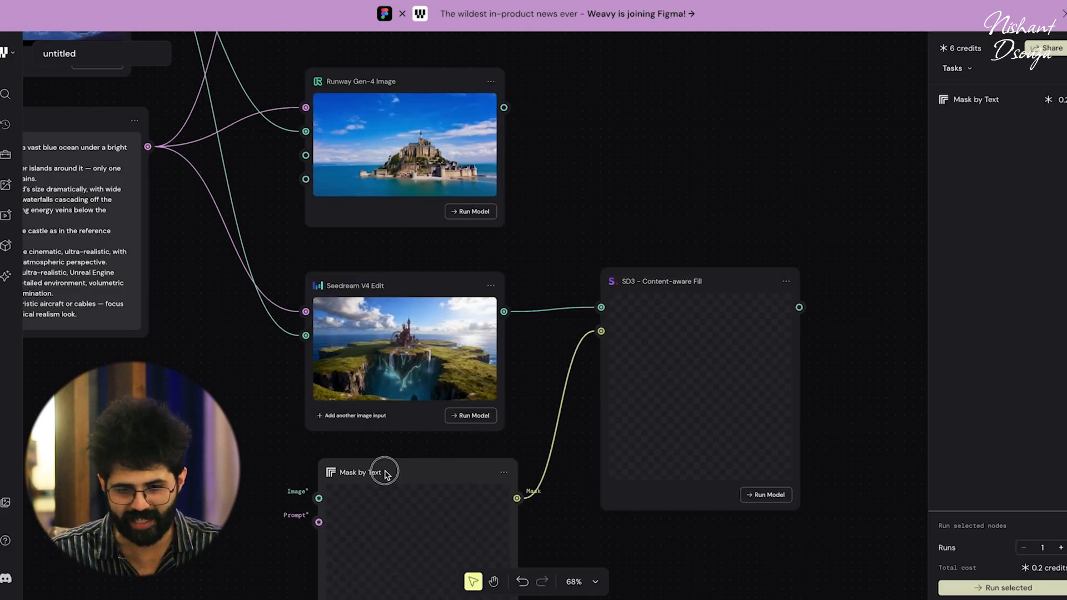
# Connect the Seedream V4 Edit result to the Mask by Text node's image input and a new Prompt node to its prompt input.
pyautogui.scroll(-3, 386, 475)
pyautogui.scroll(-3, 386, 475)
pyautogui.click(417, 359)
pyautogui.moveTo(416, 359); pyautogui.dragTo(430, 358)
pyautogui.moveTo(489, 213); pyautogui.dragTo(254, 411)
# Replace the new prompt's text with a request about the center island "so that it isnt floating" and run the Mask by Text model.
pyautogui.click(292, 405)
pyautogui.hotkey('ctrl', 'a')
pyautogui.press('BackSpace')
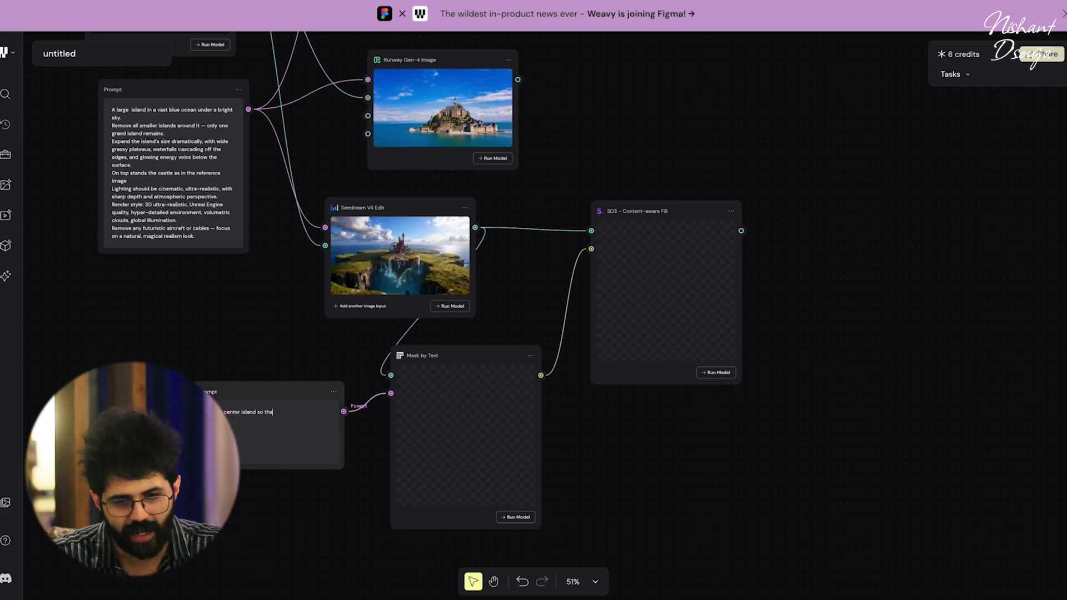
pyautogui.click(511, 517)
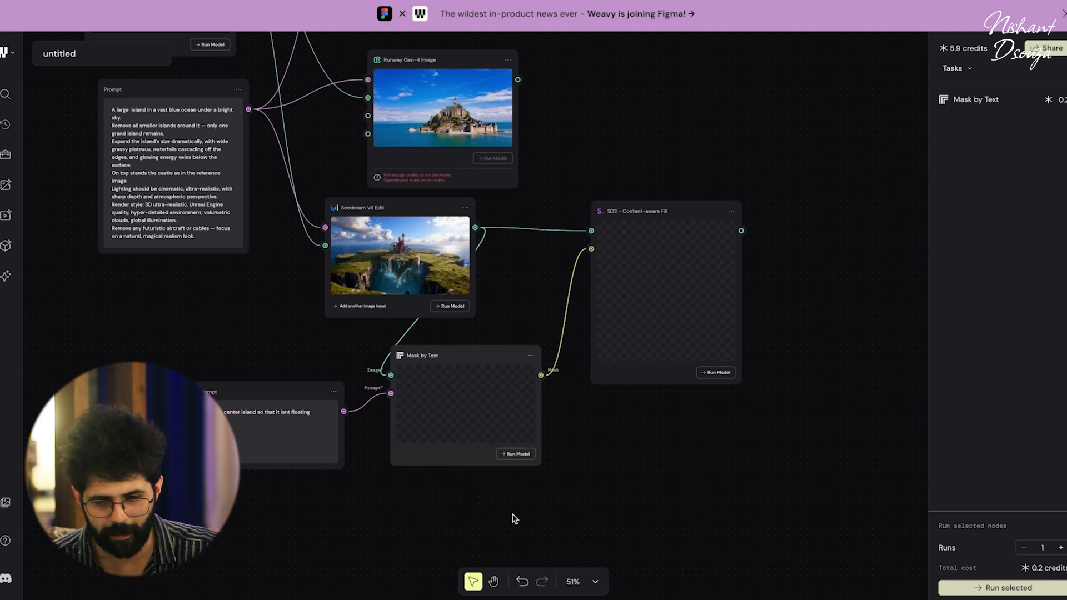
# Run the SD3 Content-aware Fill model with the generated mask, check the task list and inspect the result.
pyautogui.scroll(3, 575, 323)
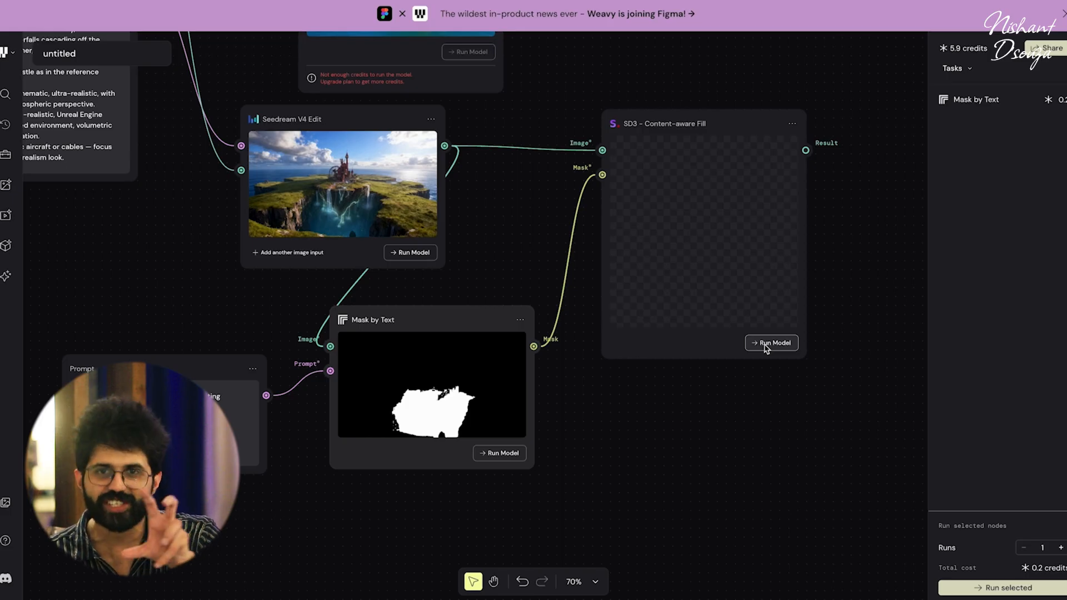
pyautogui.click(765, 345)
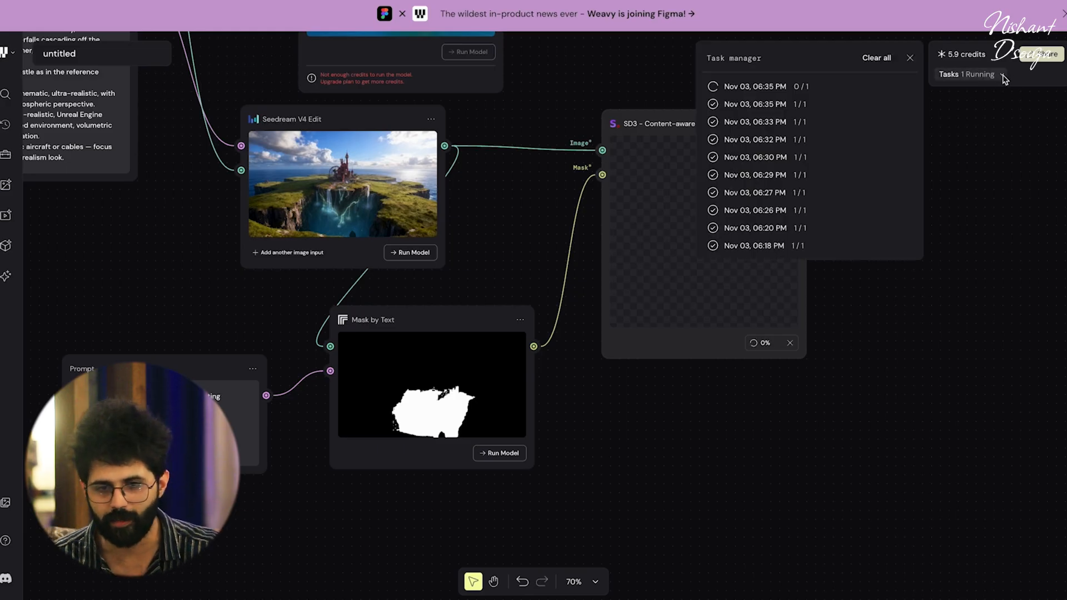
pyautogui.hscroll(4, 724, 209)
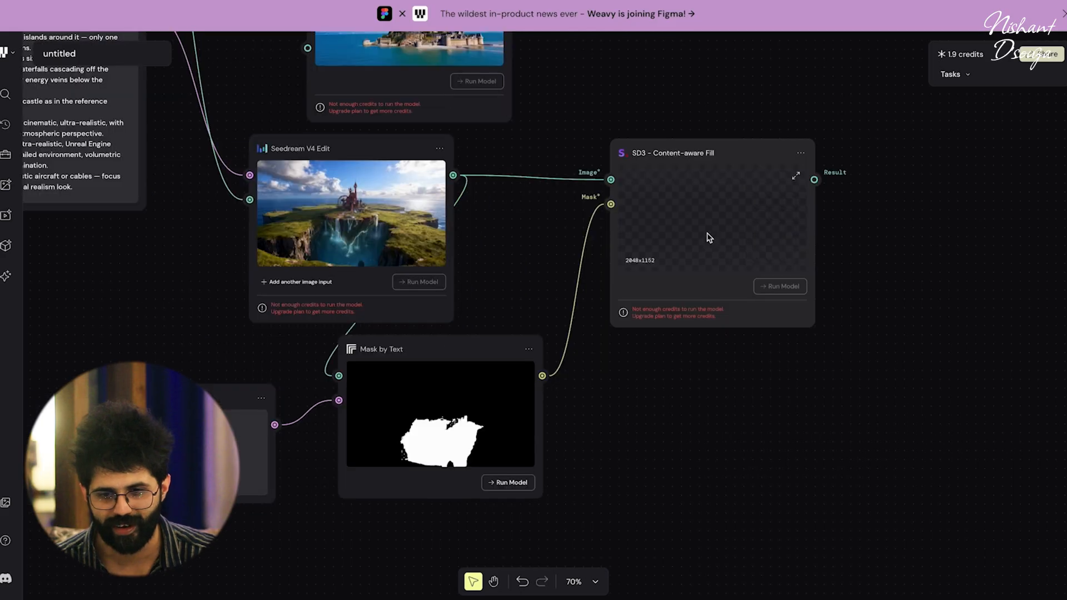
pyautogui.click(776, 198)
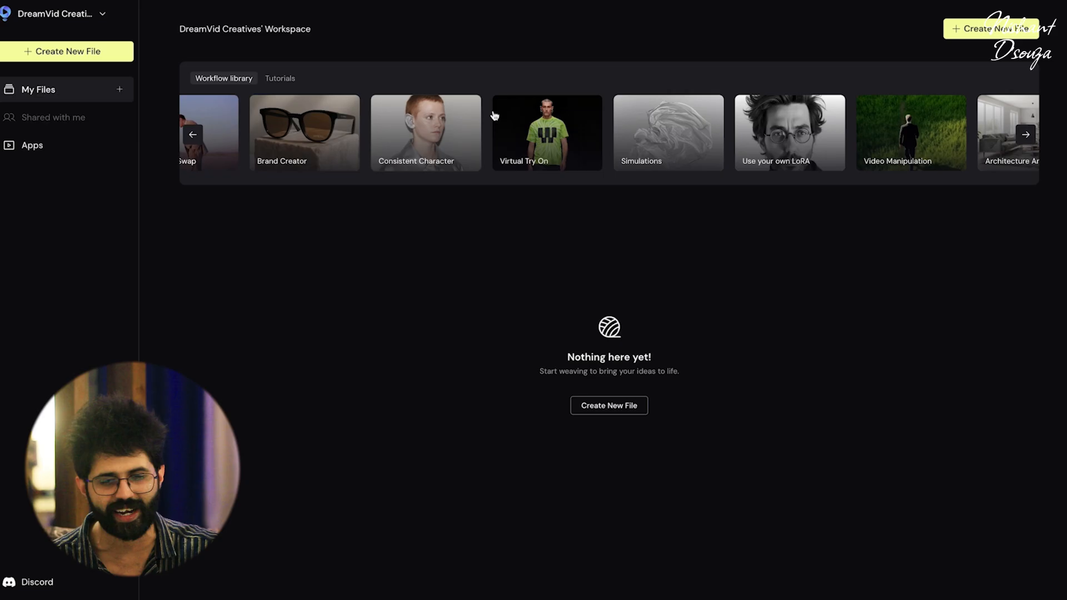
# Open the Brand Creator template from the workflow library as a file named Knits & Chains.
pyautogui.hscroll(5, 494, 115)
pyautogui.hscroll(-8, 469, 141)
pyautogui.click(467, 145)
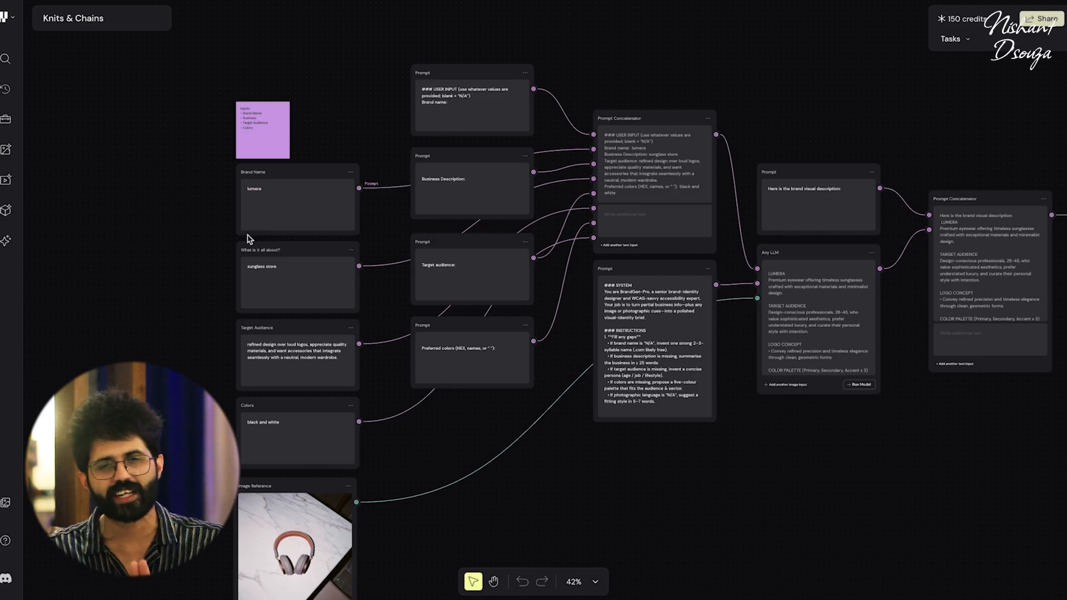
# Set the brand name to "Knits & Chains" and the business description to "Crochet products".
pyautogui.scroll(5, 247, 239)
pyautogui.doubleClick(296, 186)
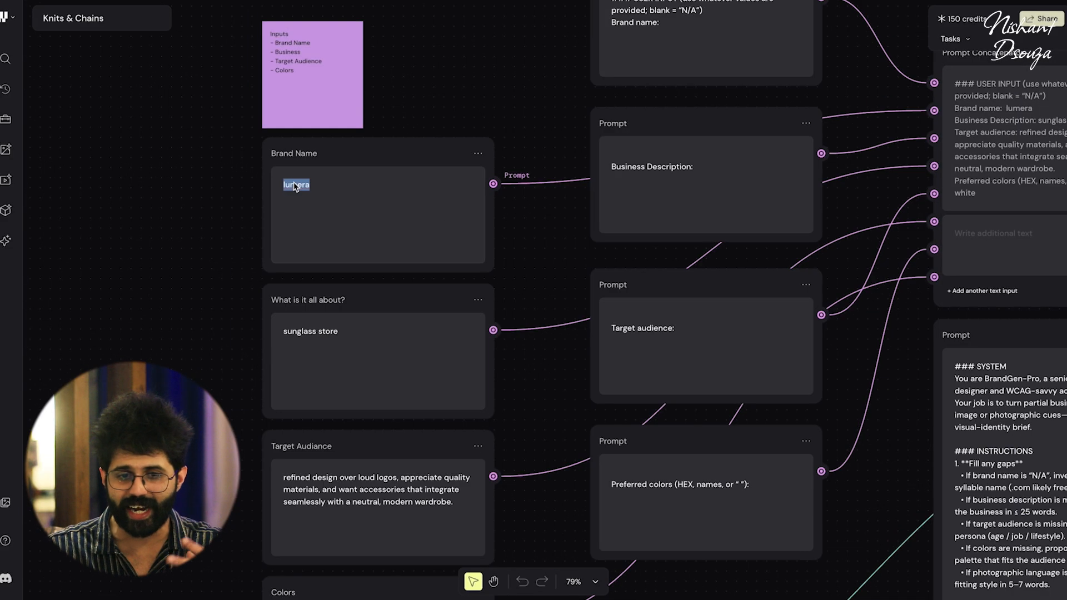
pyautogui.tripleClick(303, 334)
pyautogui.write('Crochet products')
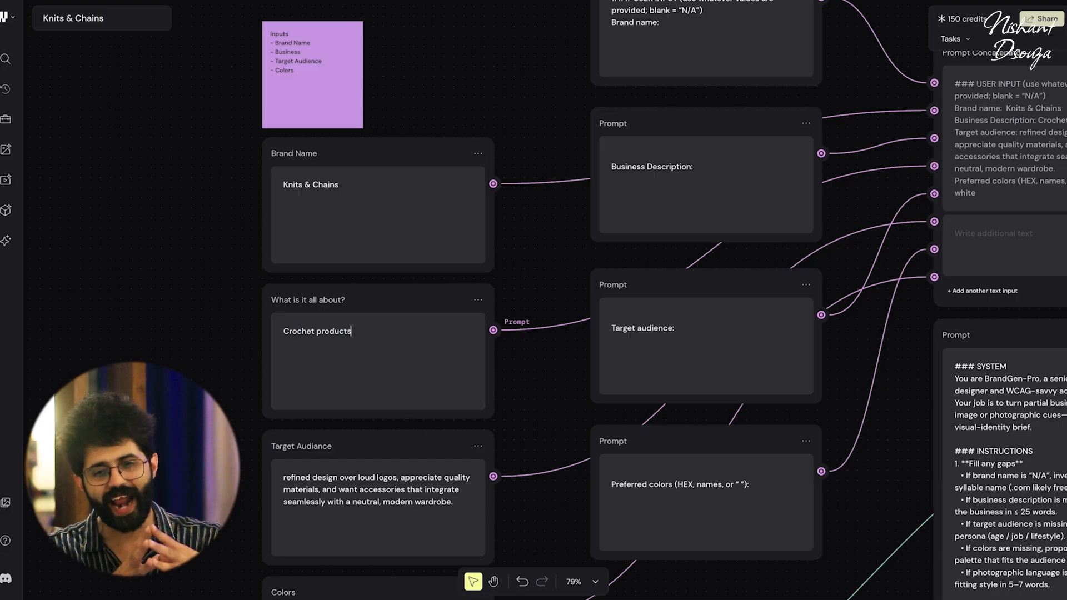
# Rewrite the target audience around "cute and comfortable wears" and crochet and woollen clothes, and set the colors to "warm, orange".
pyautogui.scroll(-3, 304, 351)
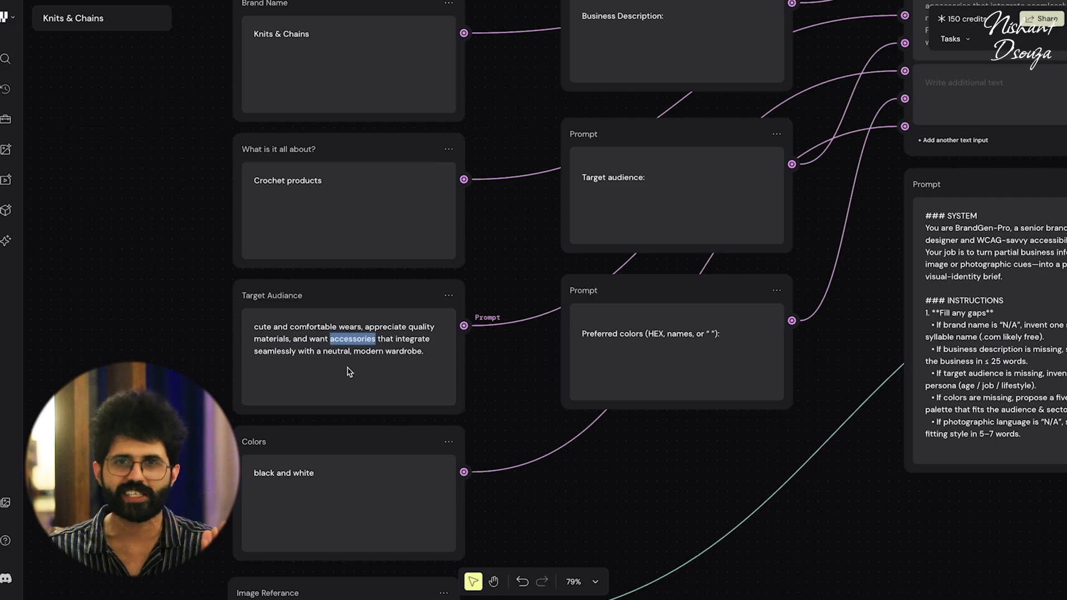
pyautogui.scroll(-4, 340, 373)
pyautogui.tripleClick(312, 448)
pyautogui.write('warm, orange')
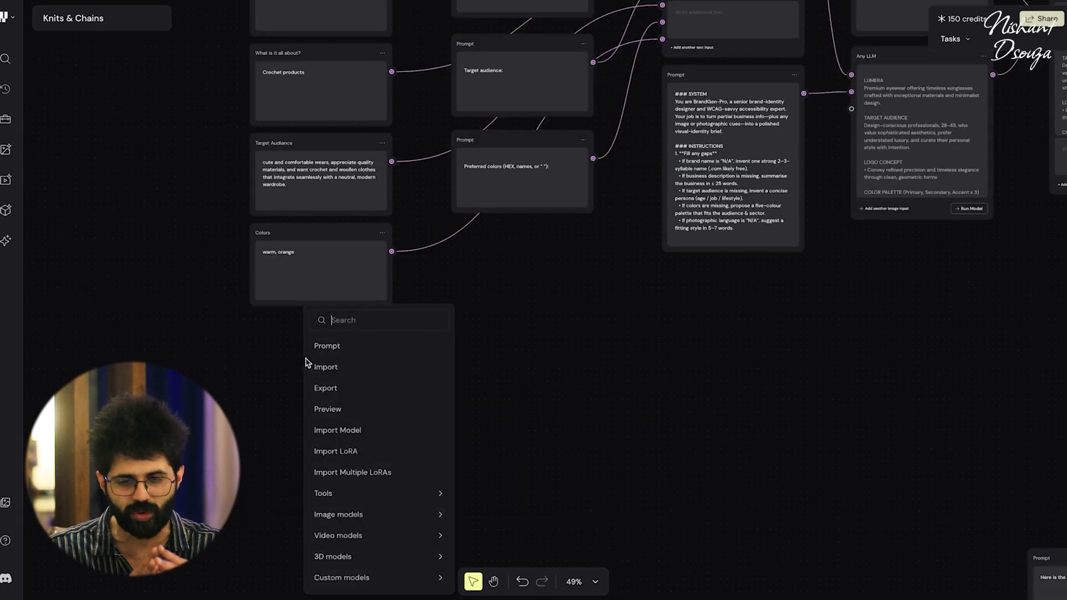
# Replace the reference image with an imported File node of crochet photos feeding the Any LLM node's image input.
pyautogui.click(326, 361)
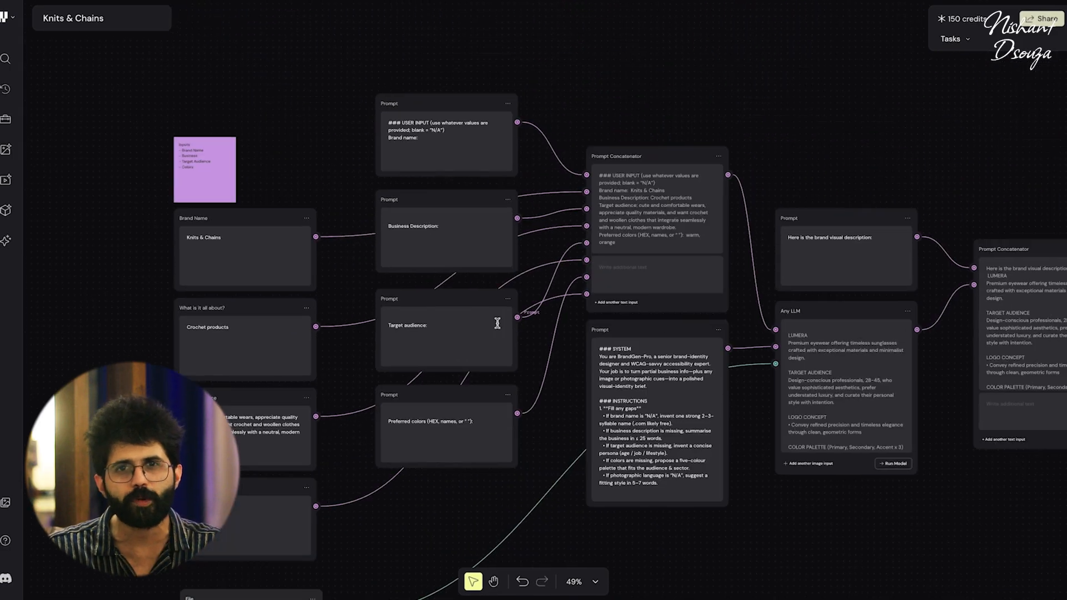
pyautogui.scroll(5, 497, 324)
pyautogui.scroll(-3, 497, 323)
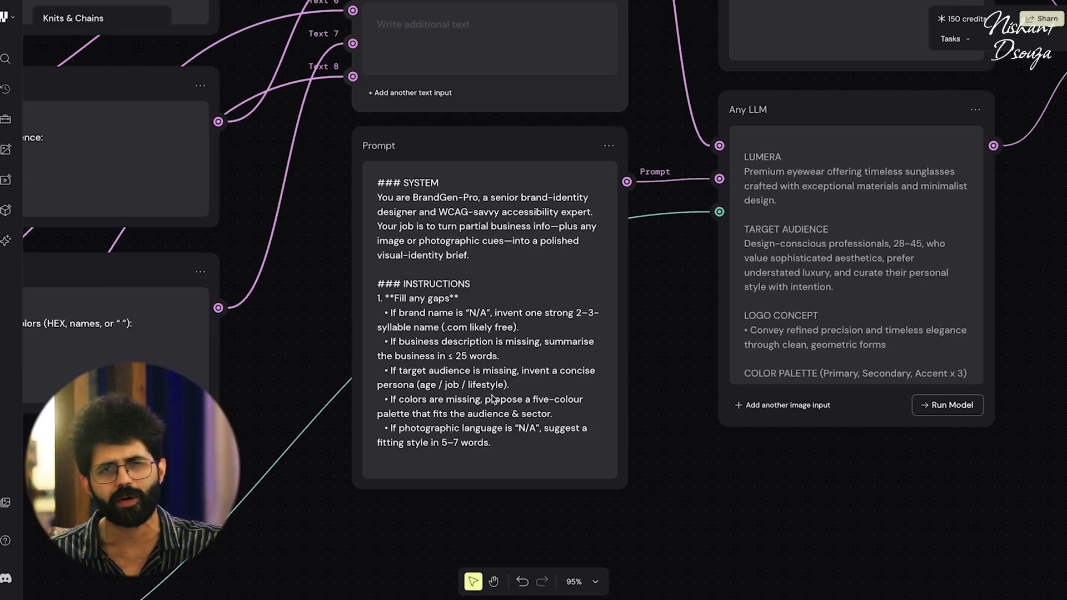
# Remove all previous generations from the brand description's Any LLM node and run the model.
pyautogui.hscroll(7, 491, 398)
pyautogui.click(557, 204)
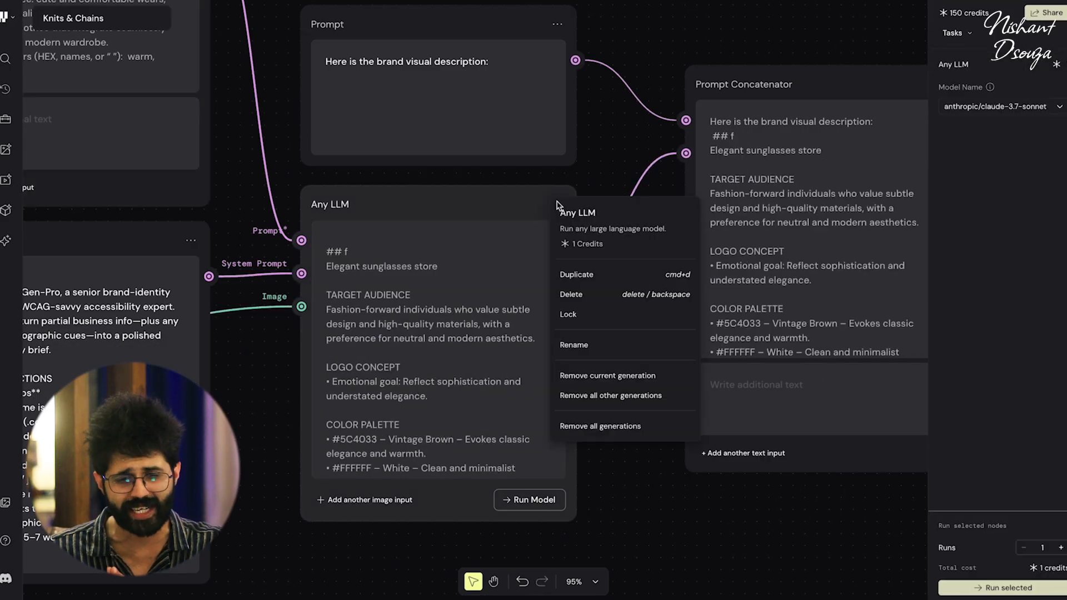
pyautogui.click(579, 398)
pyautogui.click(557, 204)
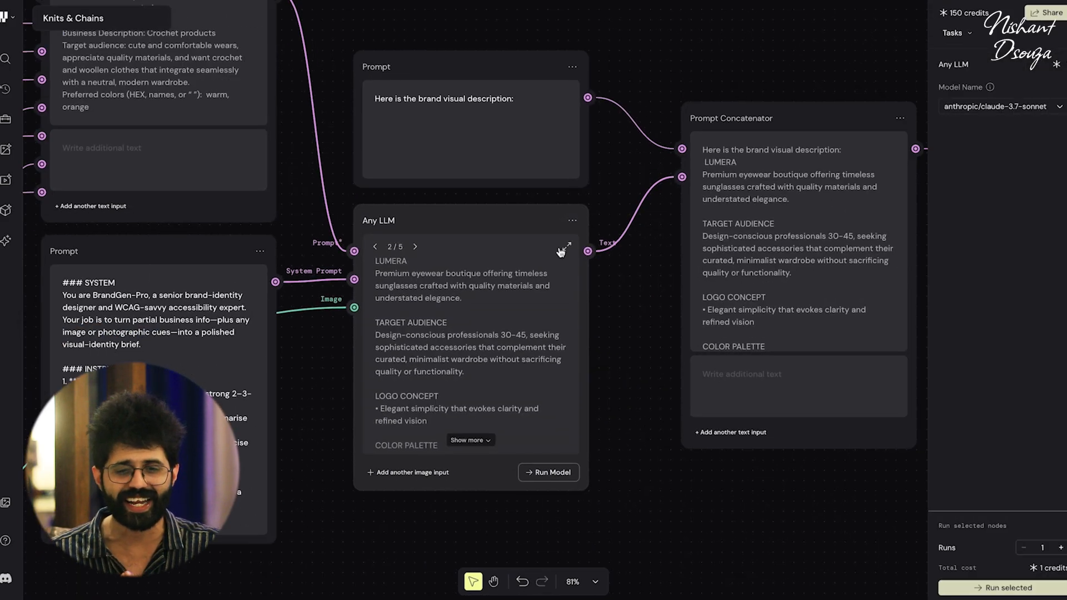
pyautogui.click(572, 221)
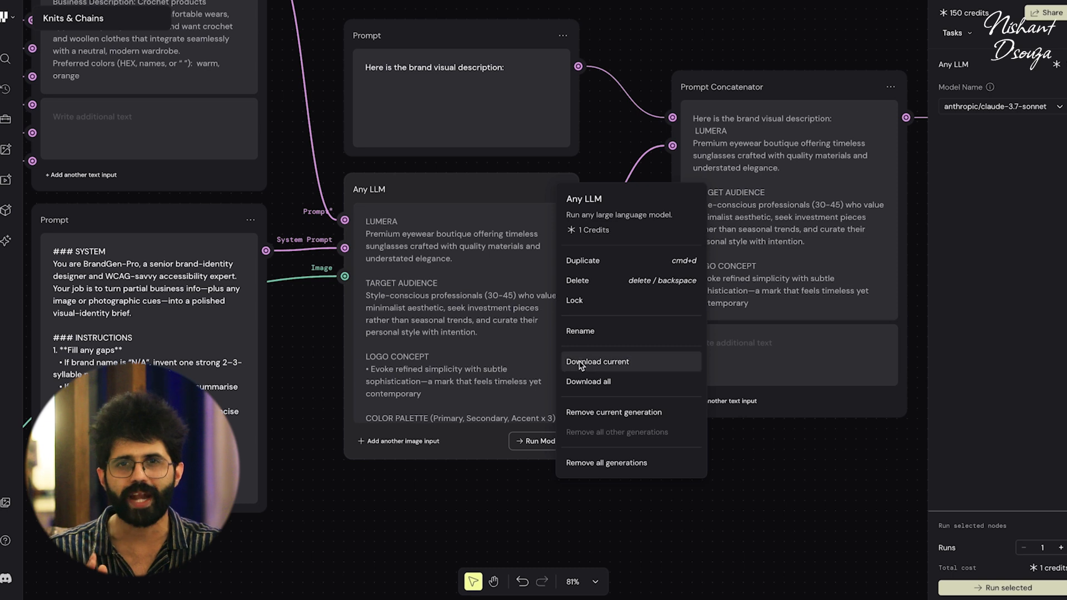
pyautogui.click(607, 459)
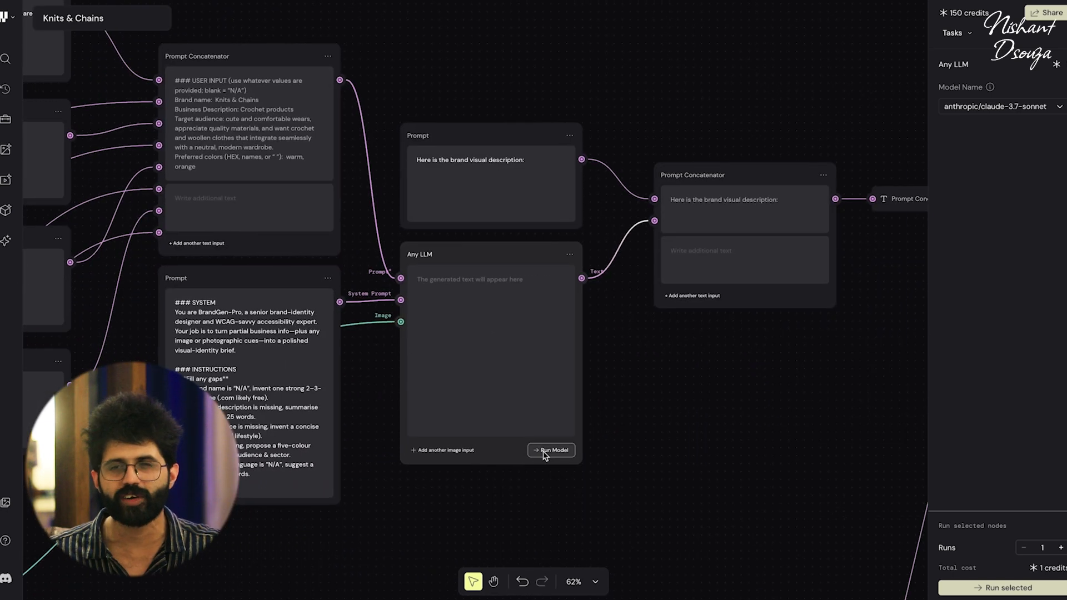
pyautogui.click(550, 448)
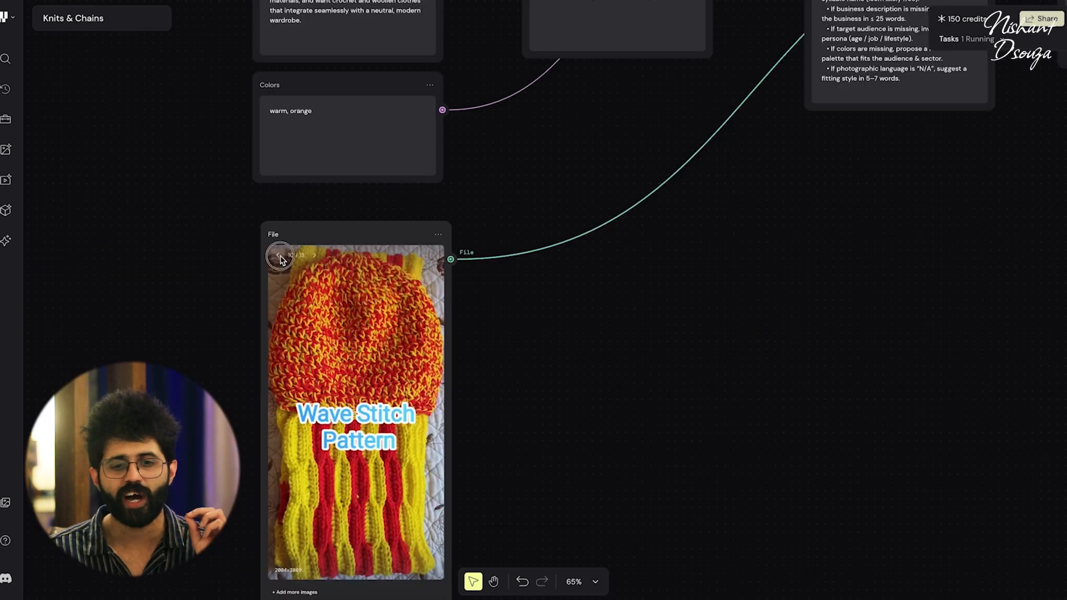
# Browse the imported crochet photos, then expand the Any LLM output and read through the full brand brief.
pyautogui.click(280, 255)
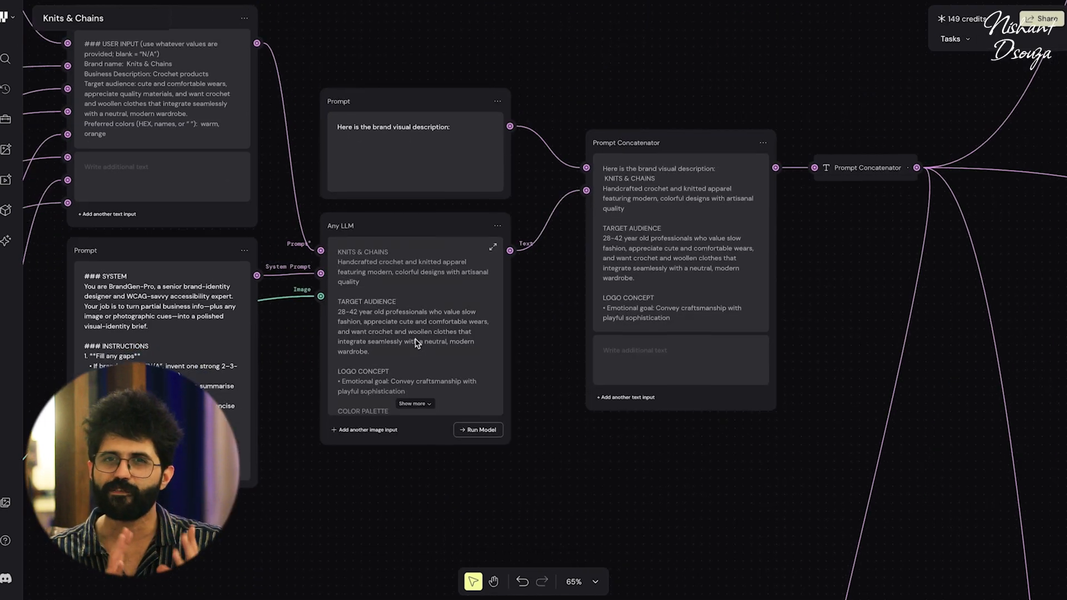
pyautogui.click(419, 409)
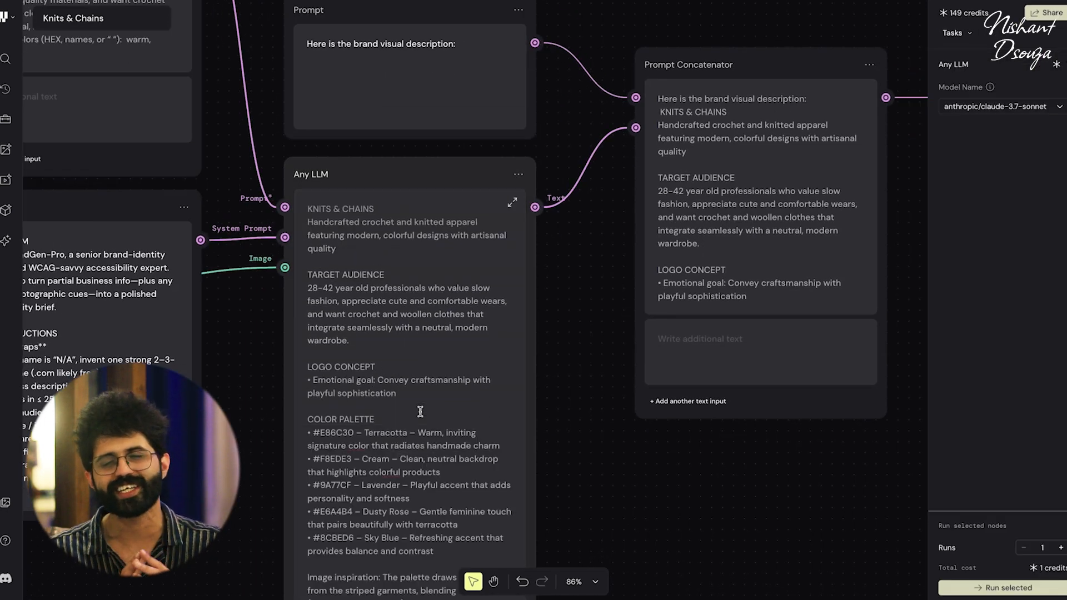
pyautogui.scroll(-9, 419, 410)
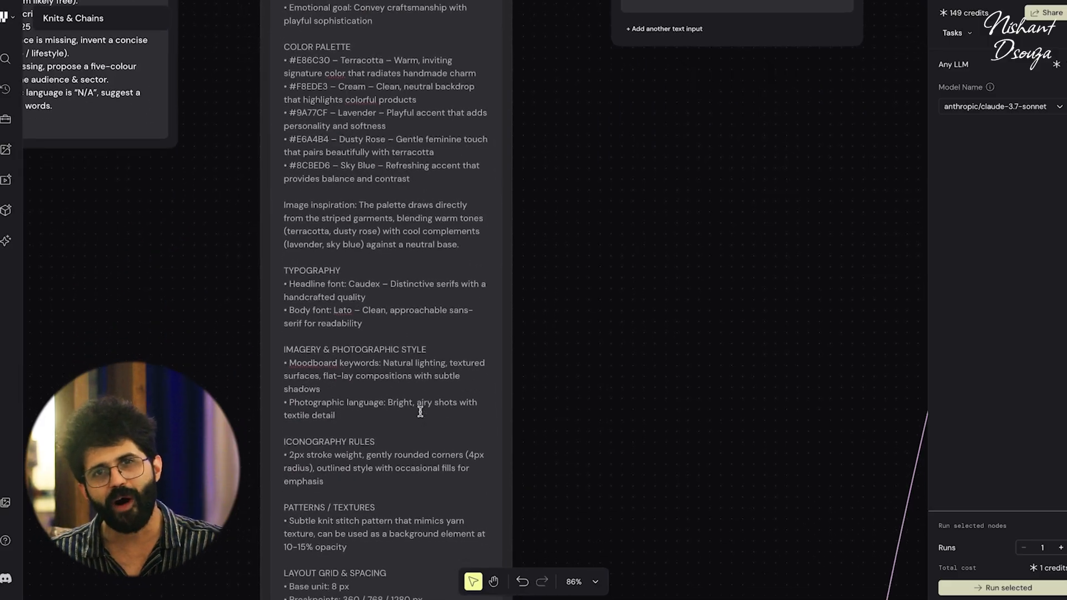
pyautogui.scroll(-2, 420, 412)
pyautogui.scroll(9, 421, 412)
pyautogui.scroll(-6, 500, 324)
pyautogui.scroll(7, 500, 278)
# Select the Any LLM node fed by the Logo (System Prompt) node.
pyautogui.click(469, 256)
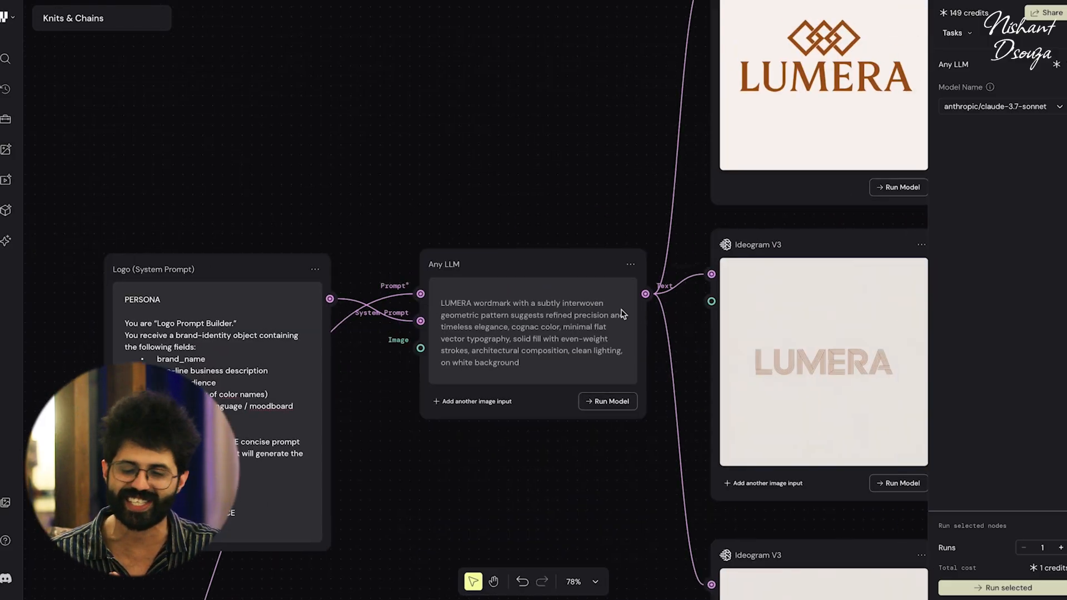
pyautogui.click(607, 229)
pyautogui.click(531, 309)
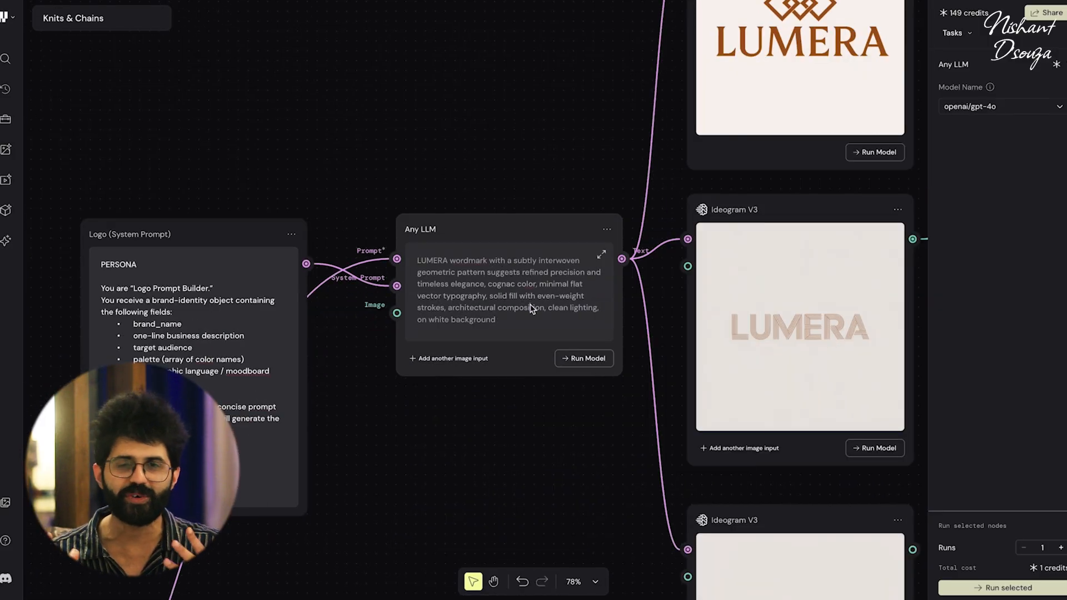